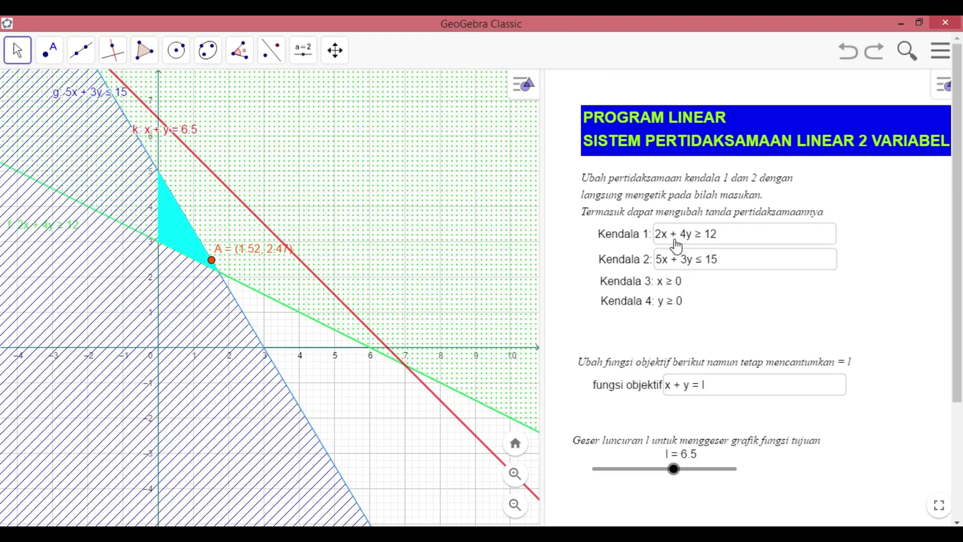
# Step: Change constraint 1 to 2x + 4y ≥ 8 and move point A to about (1.35, 1.32)
pyautogui.click(661, 234)
pyautogui.click(663, 232)
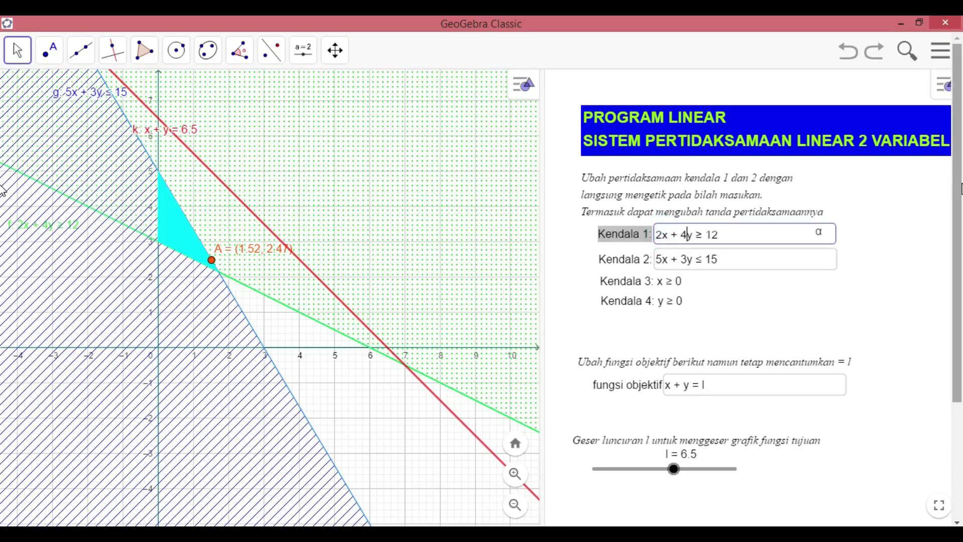
pyautogui.press('Right')
pyautogui.press('Right')
pyautogui.press('BackSpace')
pyautogui.write('8')
pyautogui.press('Return')
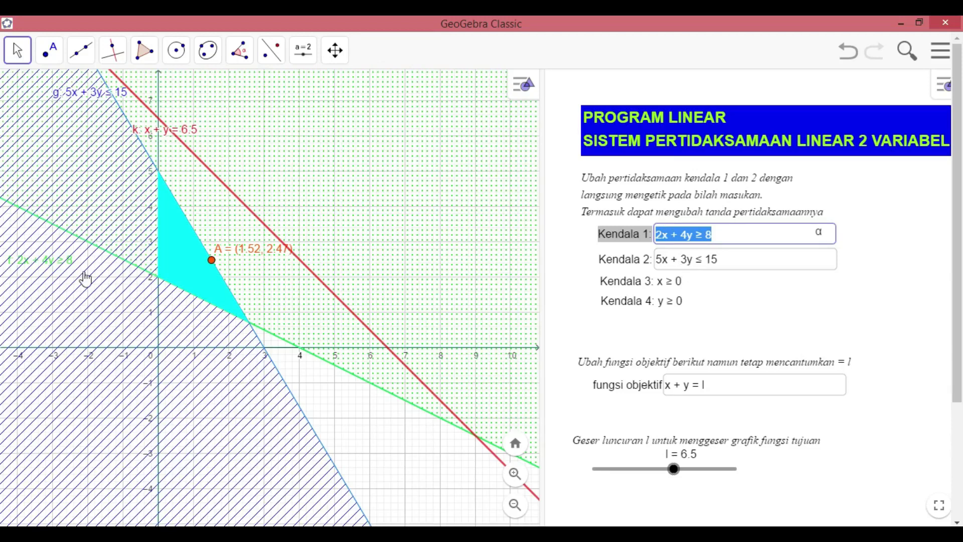
pyautogui.moveTo(212, 269); pyautogui.dragTo(202, 307)
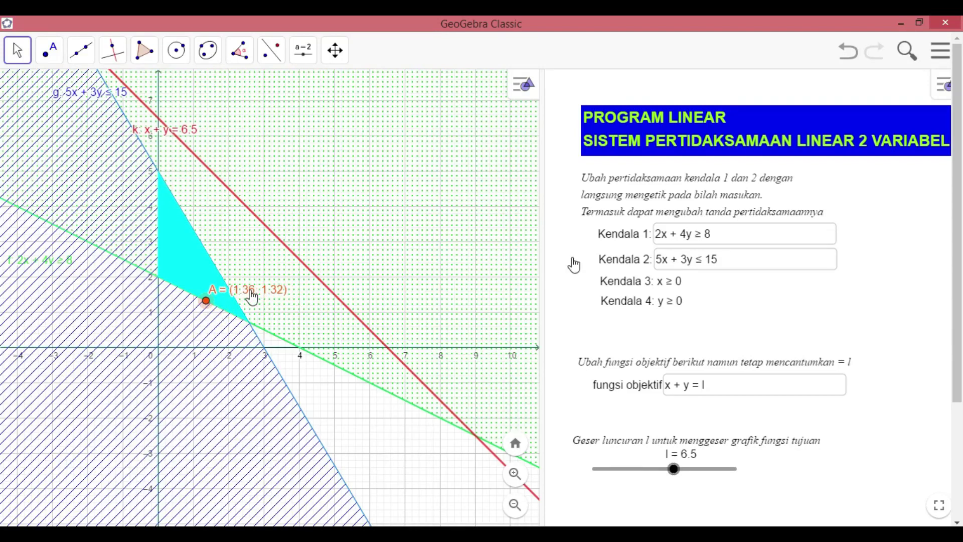
# Step: Reverse constraint 1 to 2x + 4y ≤ 8 and move point A to about (1.8, 0.64)
pyautogui.click(702, 235)
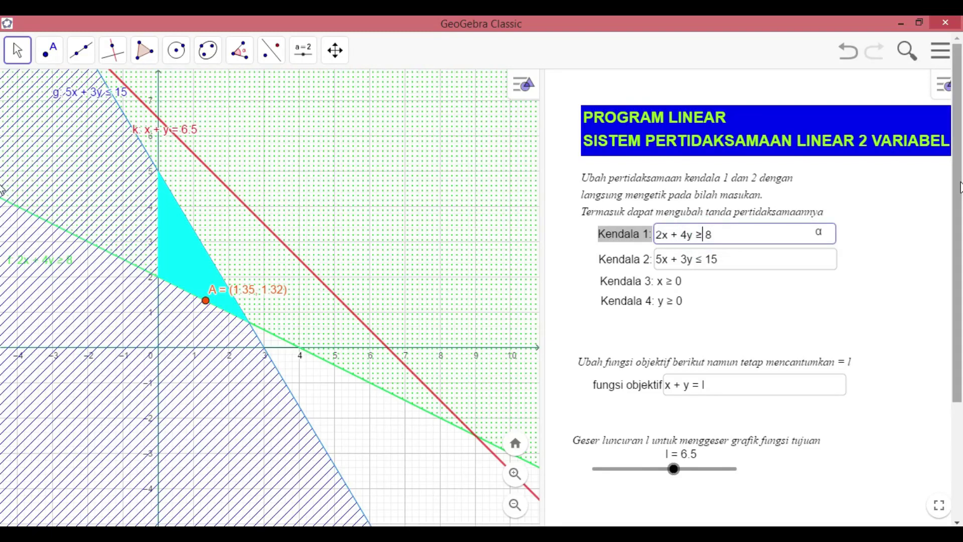
pyautogui.press('BackSpace')
pyautogui.write('<=')
pyautogui.press('Return')
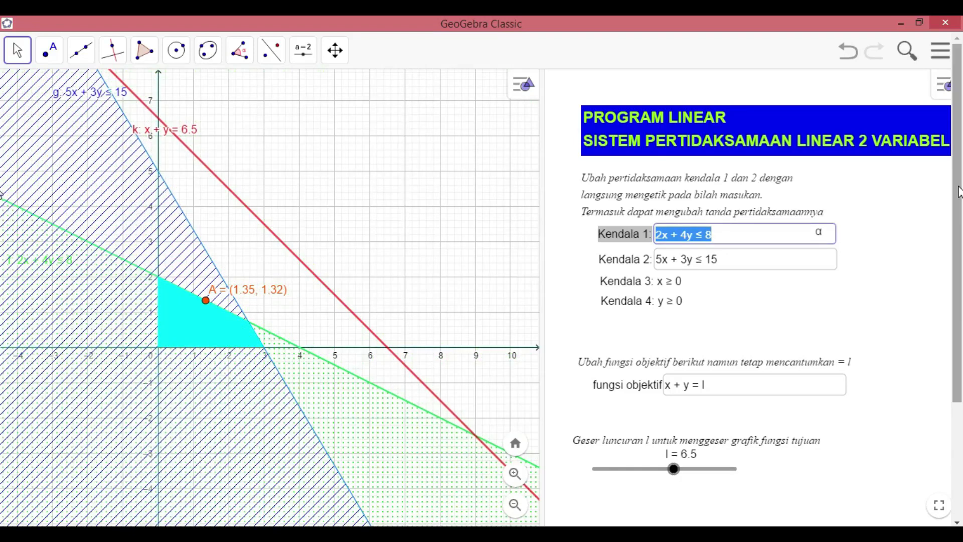
pyautogui.moveTo(206, 308); pyautogui.dragTo(219, 332)
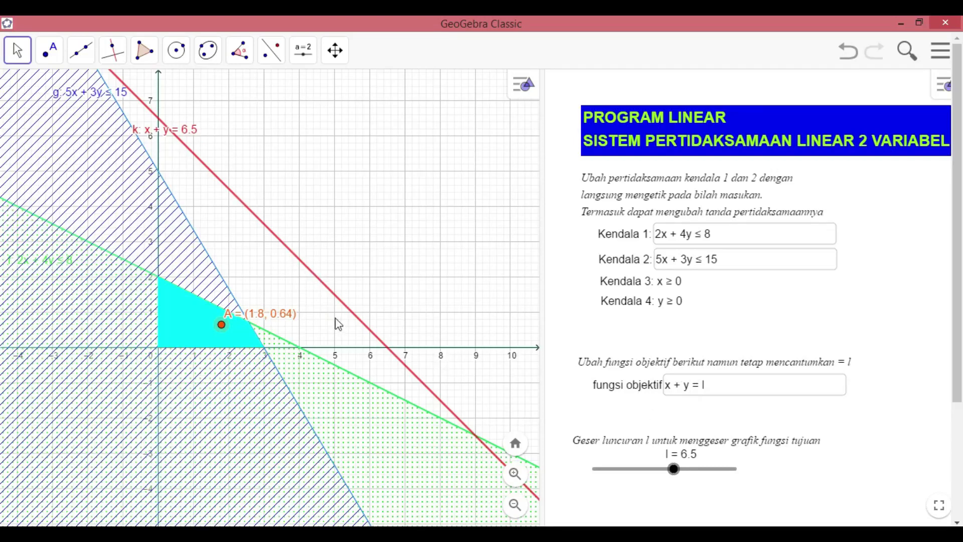
# Step: Change the objective function to x + 2y = l and set the slider l to 7
pyautogui.click(663, 385)
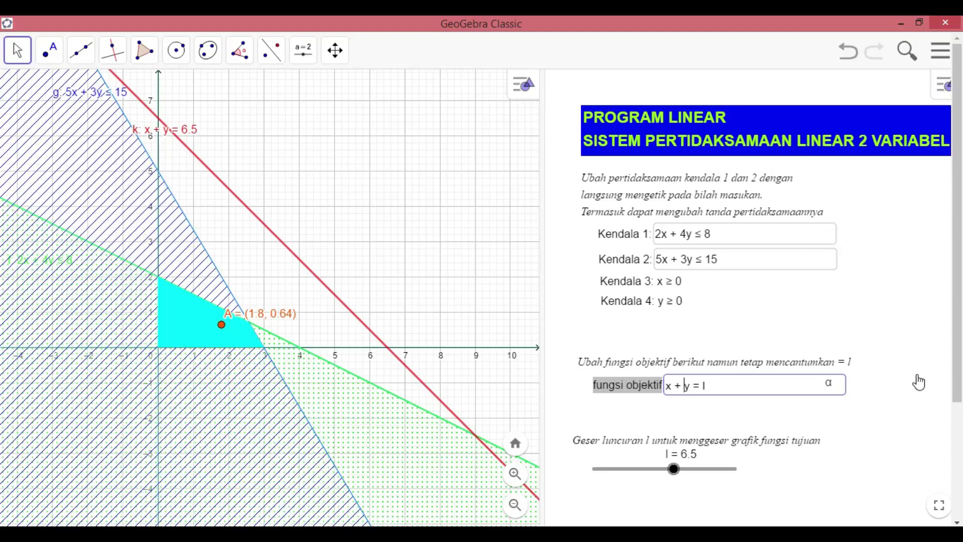
pyautogui.write('2')
pyautogui.press('Return')
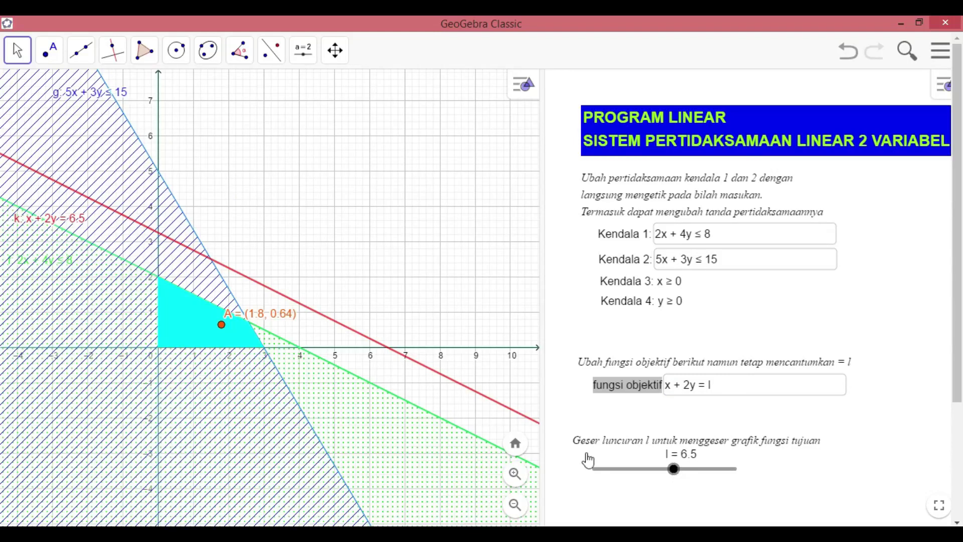
pyautogui.moveTo(672, 469)
pyautogui.mouseDown()
pyautogui.moveTo(682, 475)
pyautogui.moveTo(675, 476)
pyautogui.mouseUp()
# Step: Change the objective function to x + 3y = l and set the slider l to 6
pyautogui.click(671, 390)
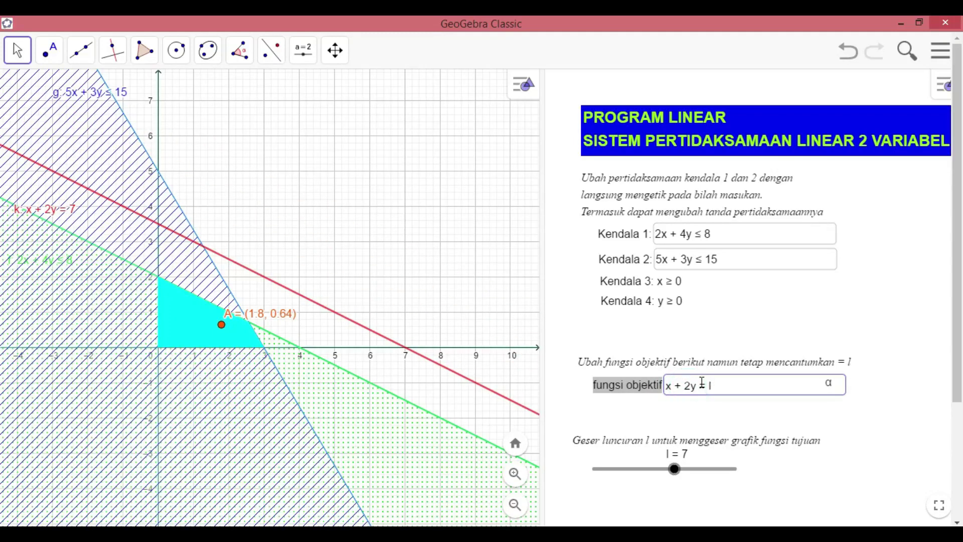
pyautogui.press('BackSpace')
pyautogui.write('3')
pyautogui.press('Return')
pyautogui.moveTo(675, 469)
pyautogui.mouseDown()
pyautogui.moveTo(672, 479)
pyautogui.moveTo(691, 476)
pyautogui.moveTo(675, 474)
pyautogui.mouseUp()
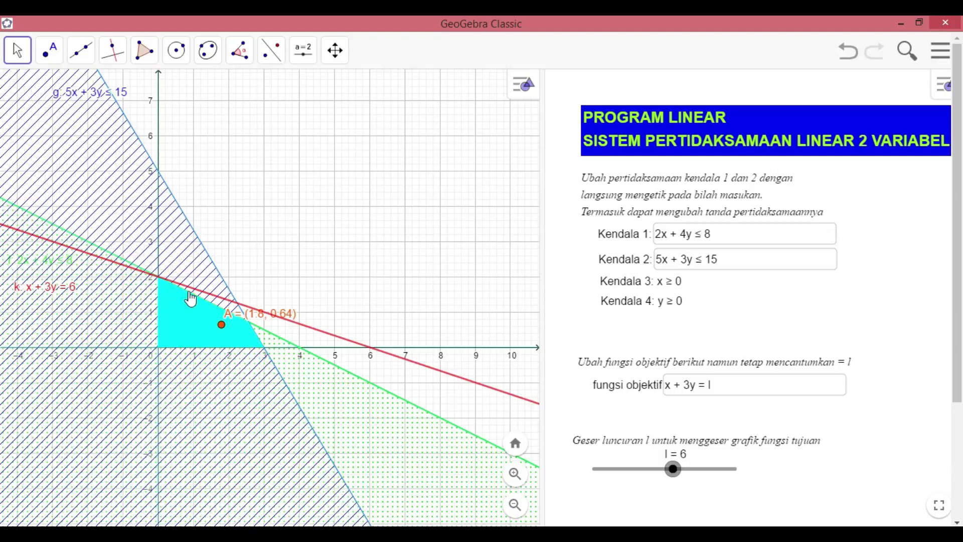
# Step: Move point A to the upper corner of the shaded feasible region on the y-axis, about (0, 2)
pyautogui.click(221, 325)
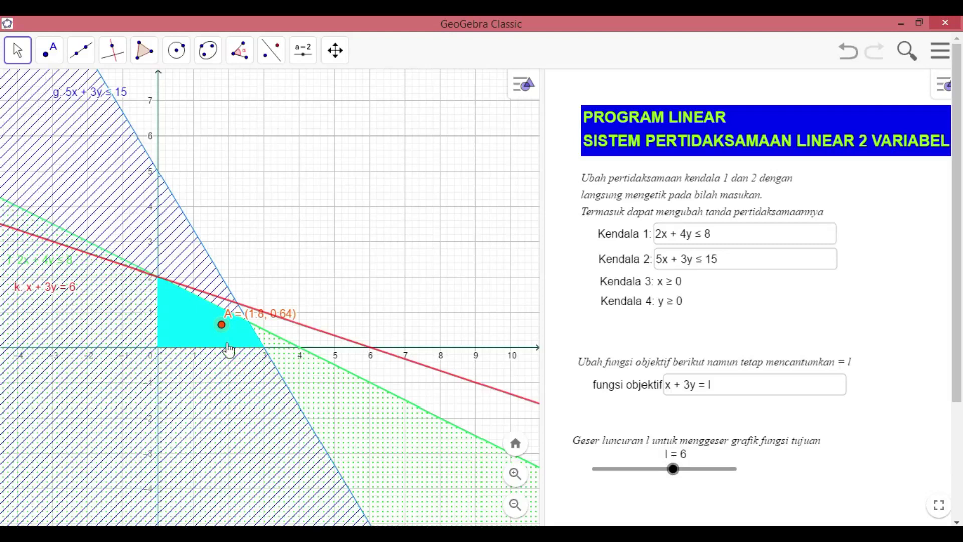
pyautogui.moveTo(221, 327); pyautogui.dragTo(157, 276)
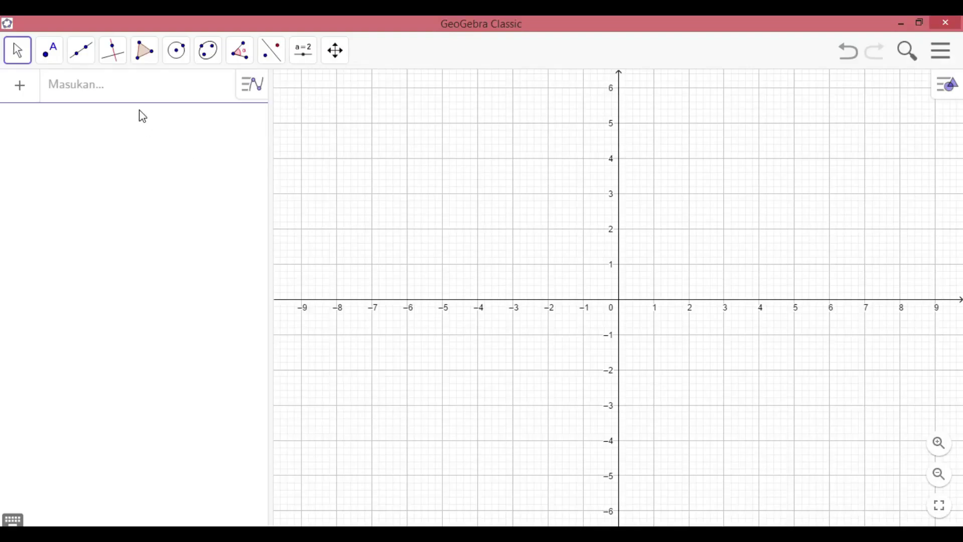
# Step: Enter the first inequality f: 3x + 4y ≤ 12 in the blank construction
pyautogui.click(132, 95)
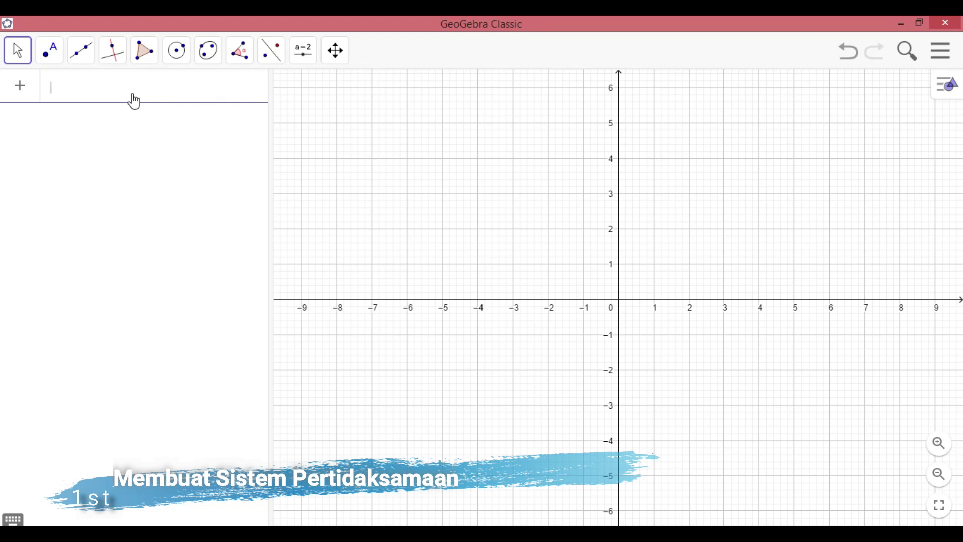
pyautogui.write('3x')
pyautogui.press('BackSpace')
pyautogui.press('BackSpace')
pyautogui.write('f : 3x ')
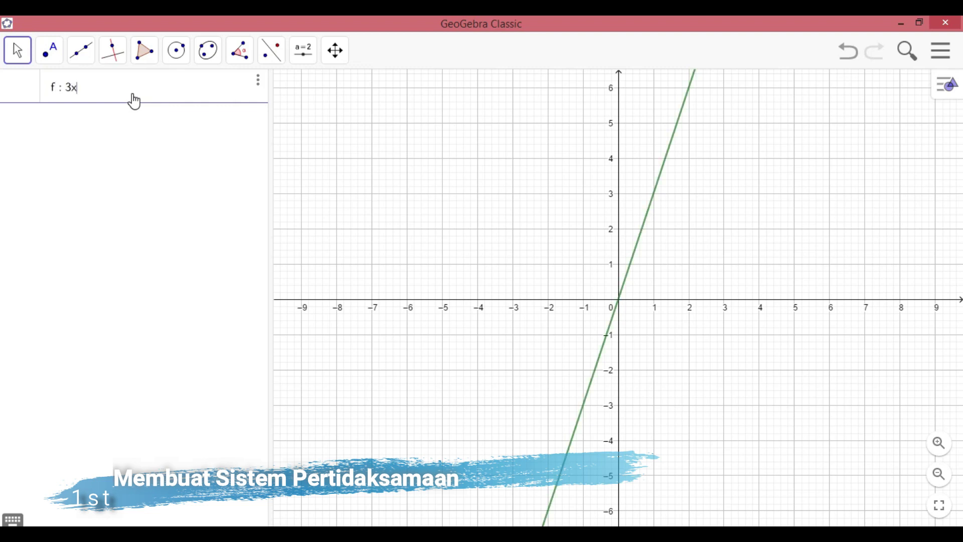
pyautogui.write('+ 4y')
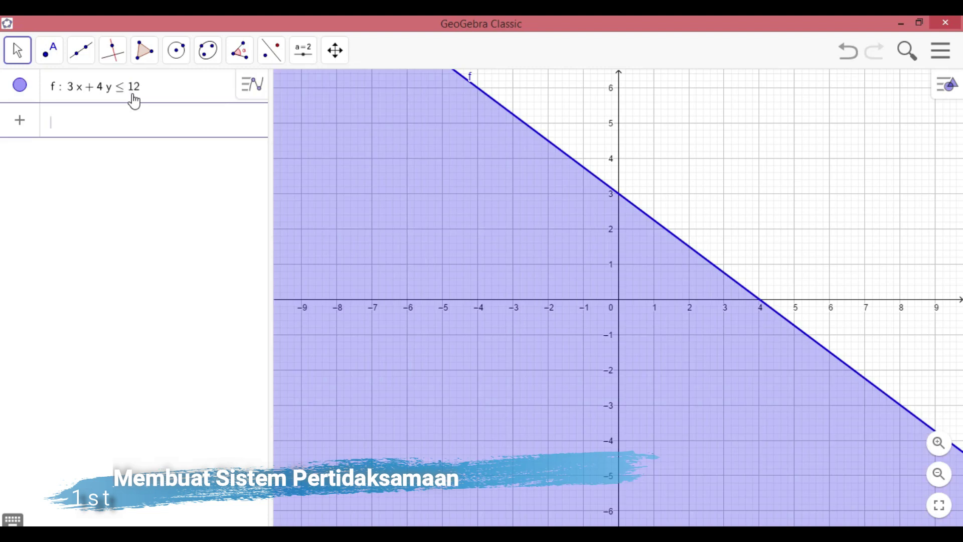
# Step: Add the second inequality g: 5x + 3y ≤ 15
pyautogui.write('g')
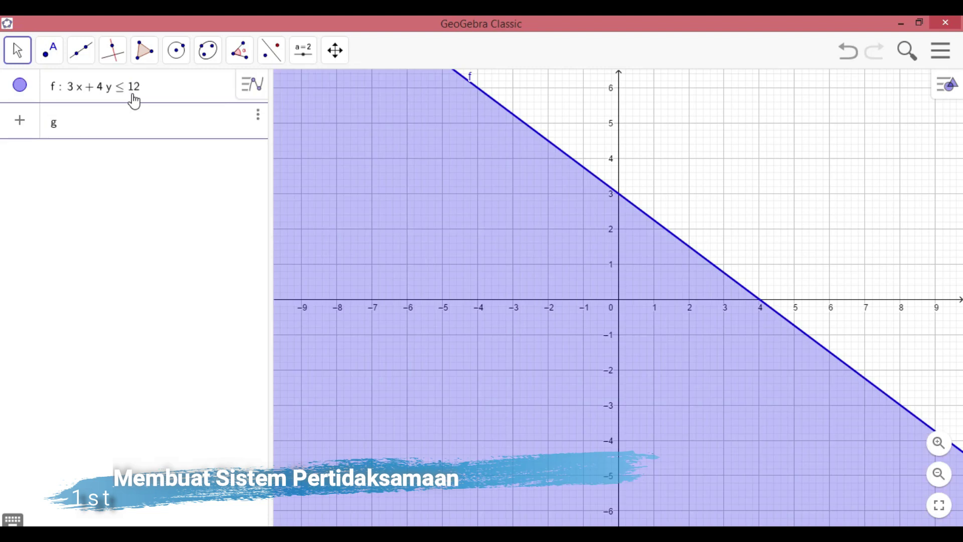
pyautogui.write(':5x+')
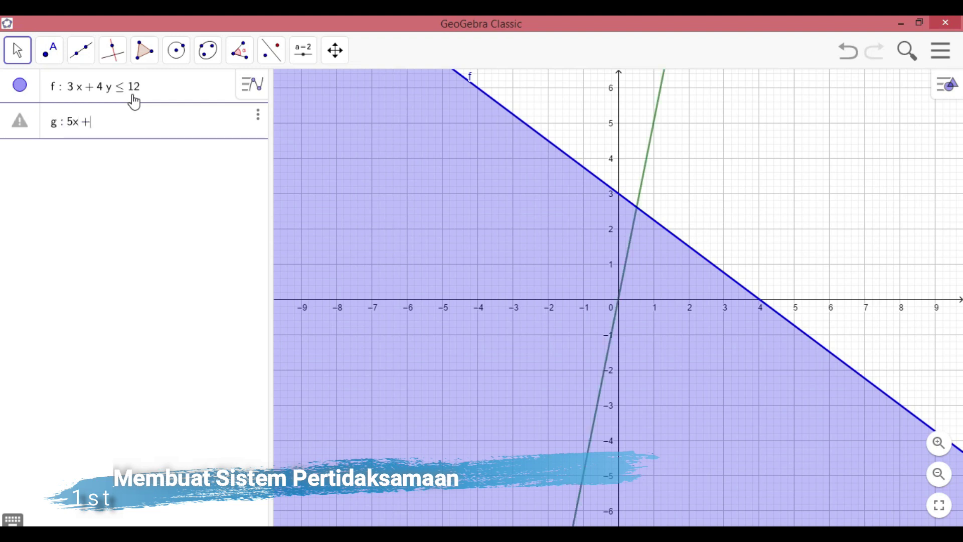
pyautogui.write('3y')
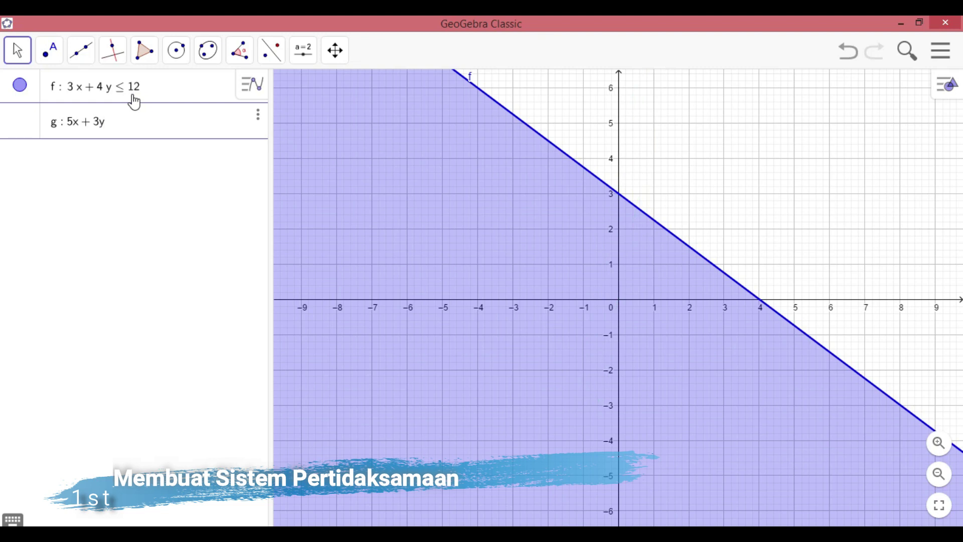
pyautogui.write('<=15')
pyautogui.press('Return')
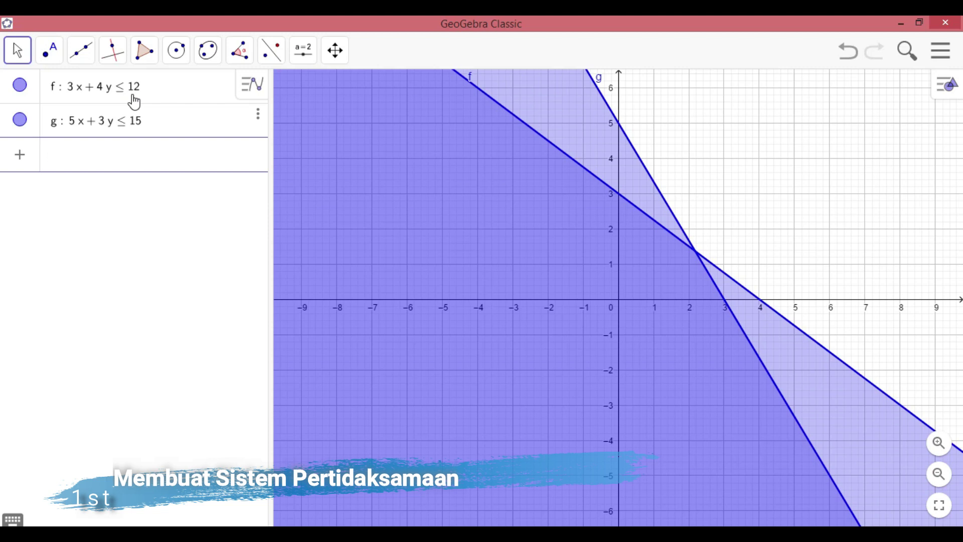
# Step: Add the non-negativity constraint h: x ≥ 0
pyautogui.write('h')
pyautogui.write(':')
pyautogui.write('x')
pyautogui.write('>')
pyautogui.write('=')
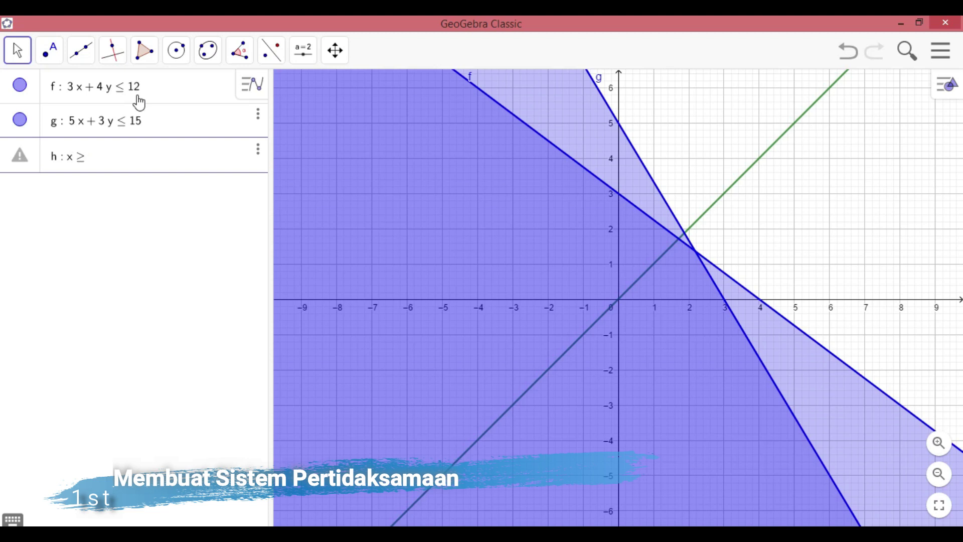
pyautogui.write('0')
pyautogui.press('Return')
# Step: Add the non-negativity constraint i: y ≥ 0
pyautogui.write('i:')
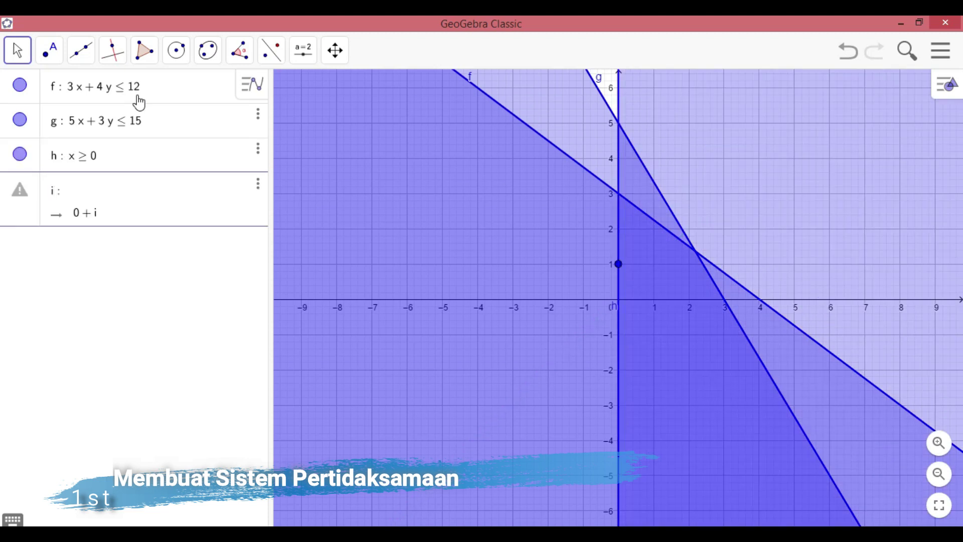
pyautogui.write('y')
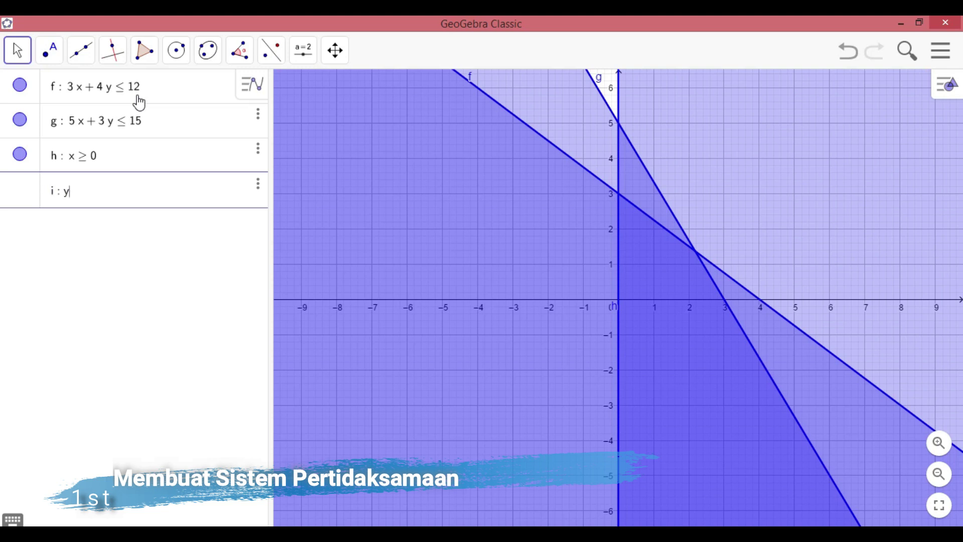
pyautogui.write('>=')
pyautogui.write('0')
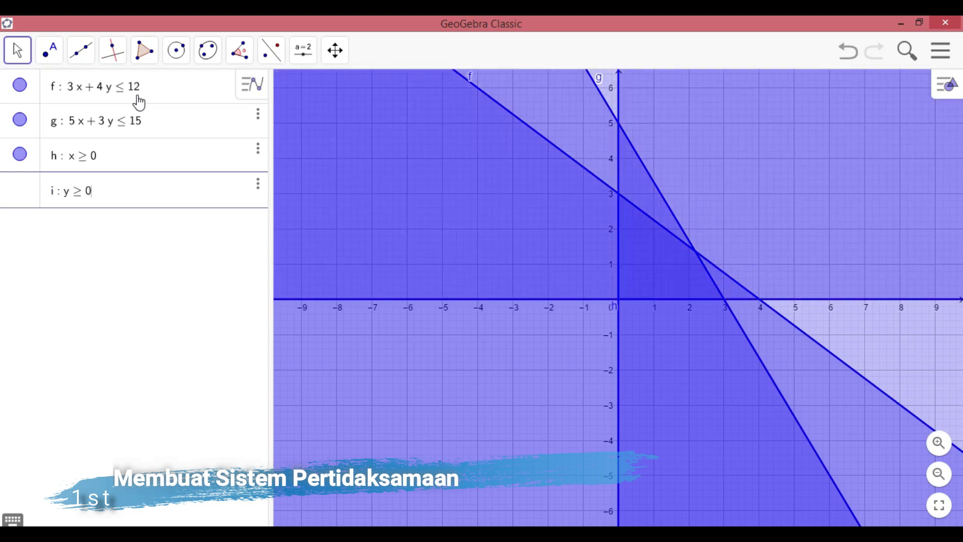
pyautogui.press('Return')
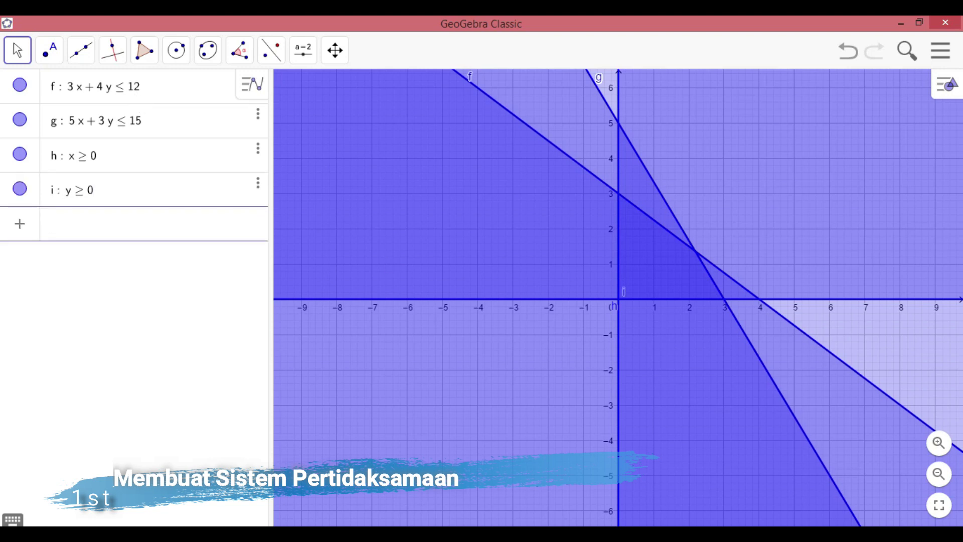
# Step: Hide the inequalities h: x ≥ 0 and i: y ≥ 0 from the graph
pyautogui.click(21, 189)
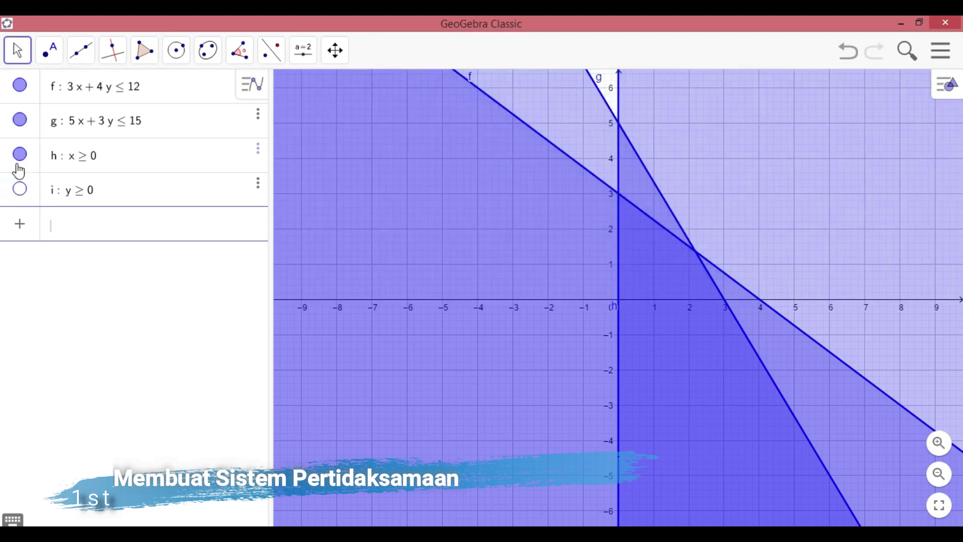
pyautogui.click(20, 154)
# Step: Open the settings of inequality f and set its colour to lime
pyautogui.click(189, 86)
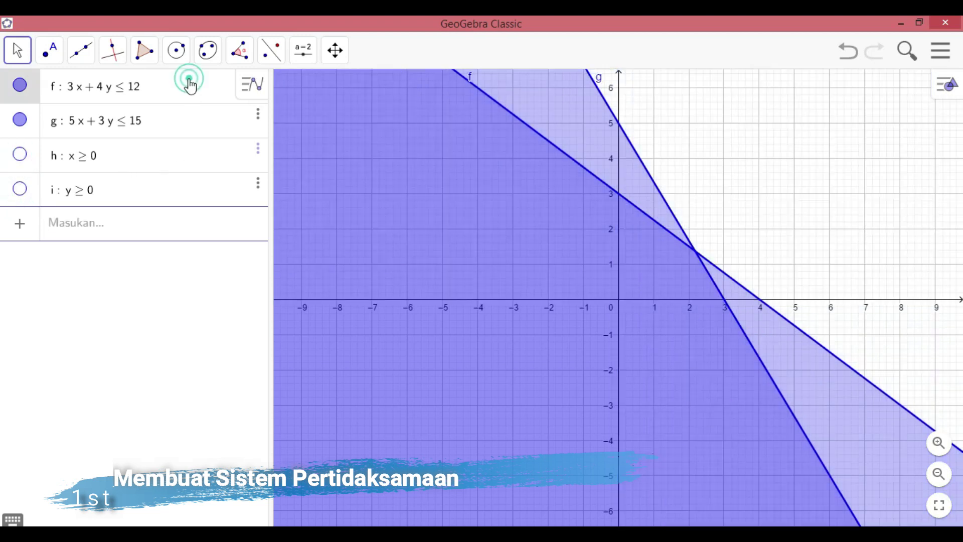
pyautogui.click(259, 80)
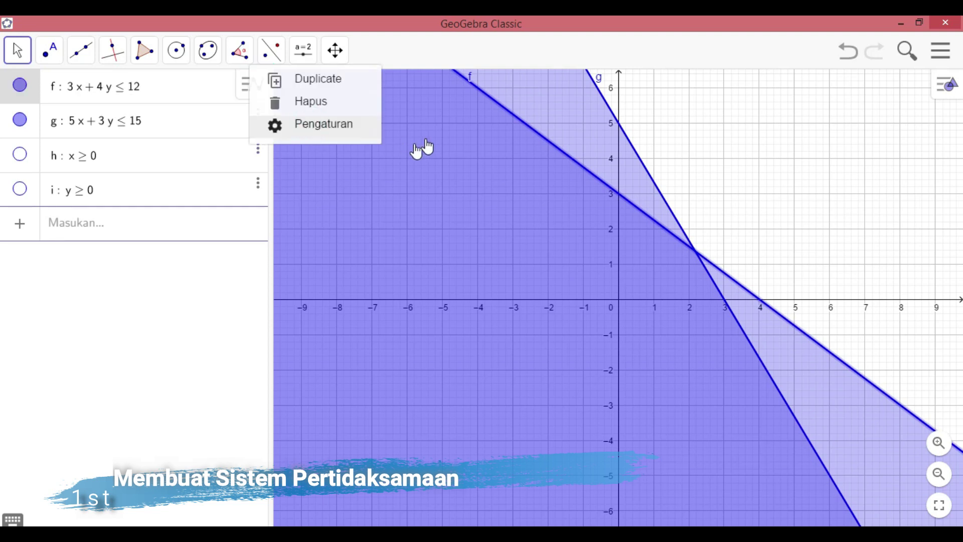
pyautogui.click(324, 124)
pyautogui.click(752, 86)
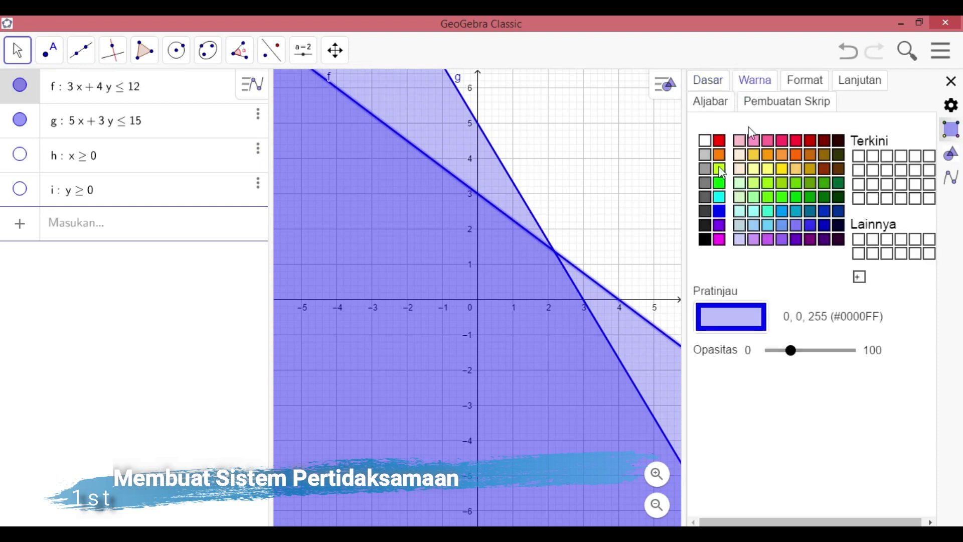
pyautogui.click(721, 170)
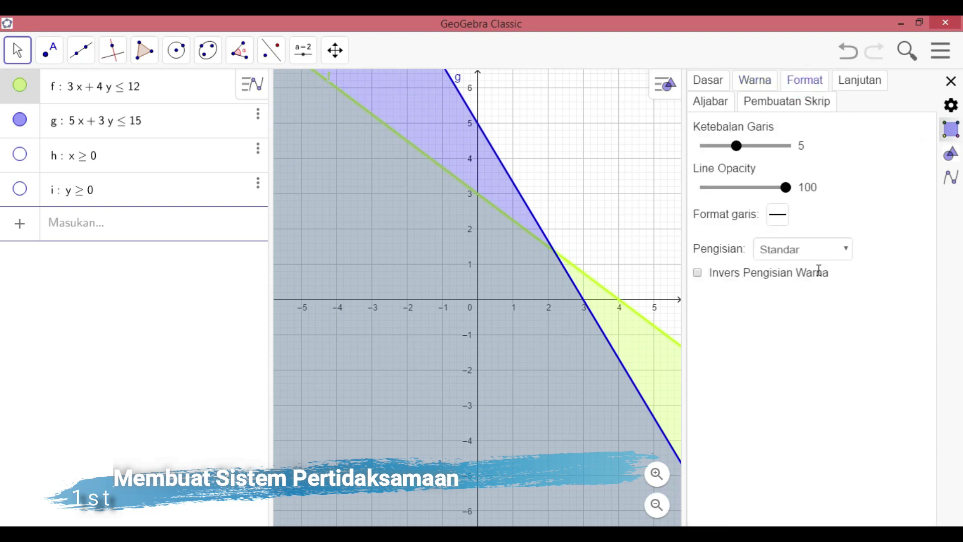
# Step: Try the Hatch fill pattern on the region of inequality f
pyautogui.click(781, 218)
pyautogui.click(781, 244)
pyautogui.click(803, 257)
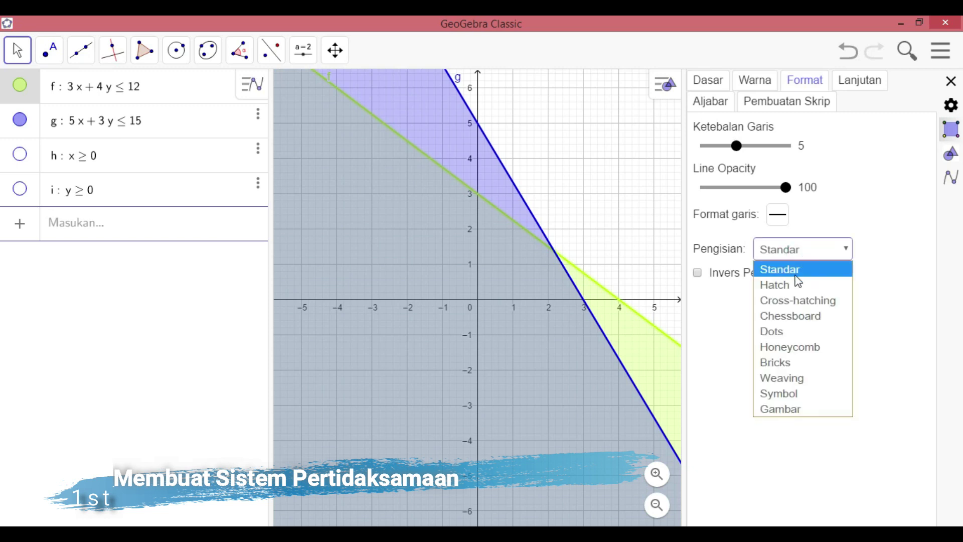
pyautogui.click(791, 285)
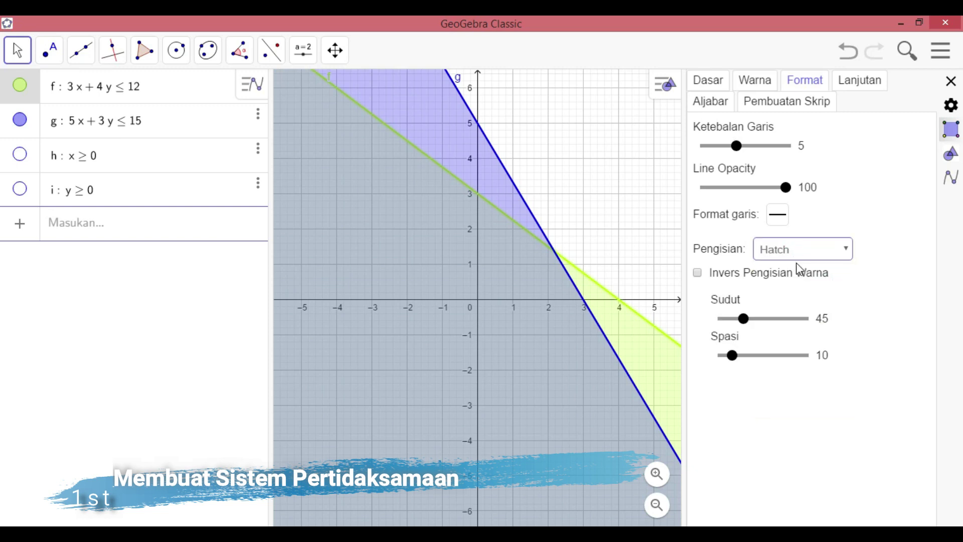
# Step: Fill the region of inequality f with the Dots pattern at a spacing of 5
pyautogui.click(806, 252)
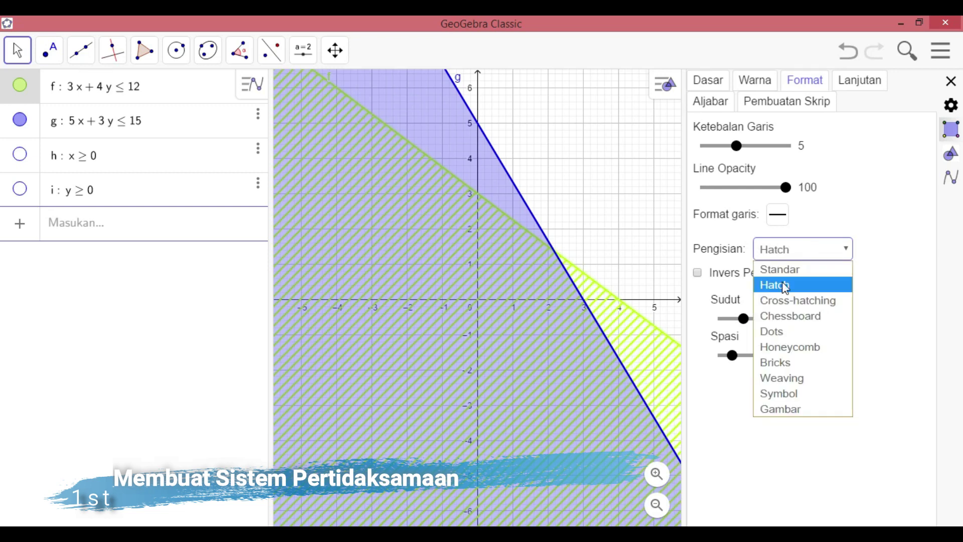
pyautogui.click(786, 332)
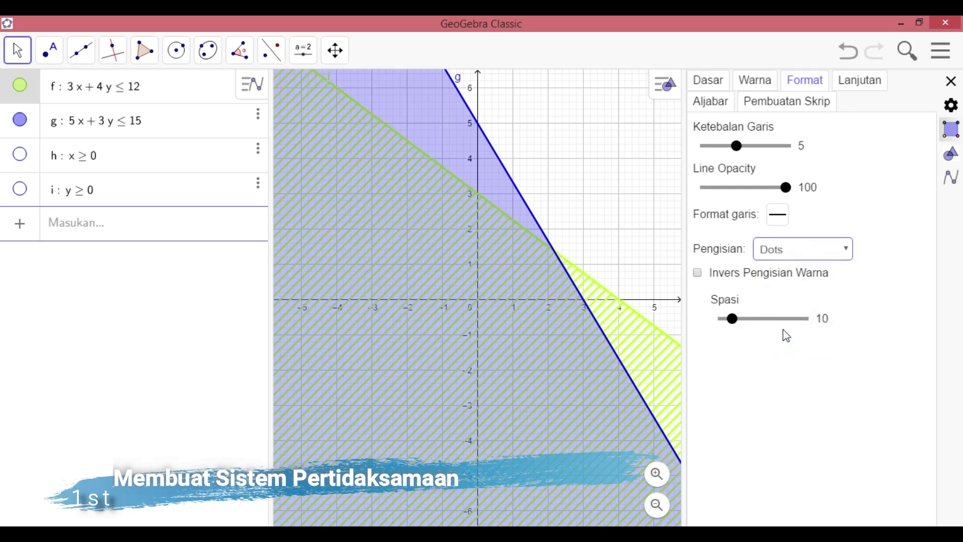
pyautogui.click(734, 321)
pyautogui.moveTo(742, 326); pyautogui.dragTo(728, 326)
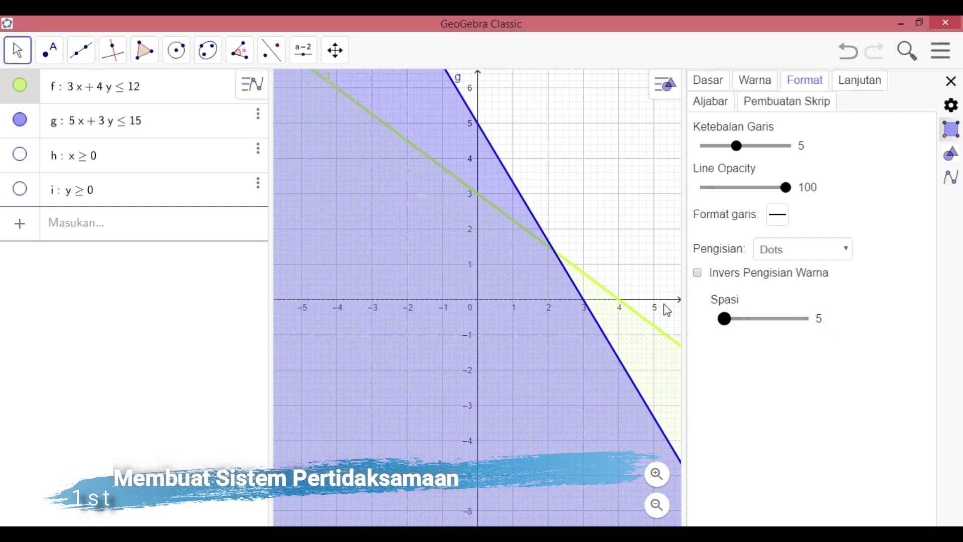
# Step: Select inequality g and try the Bricks fill pattern on its region
pyautogui.click(460, 153)
pyautogui.click(462, 159)
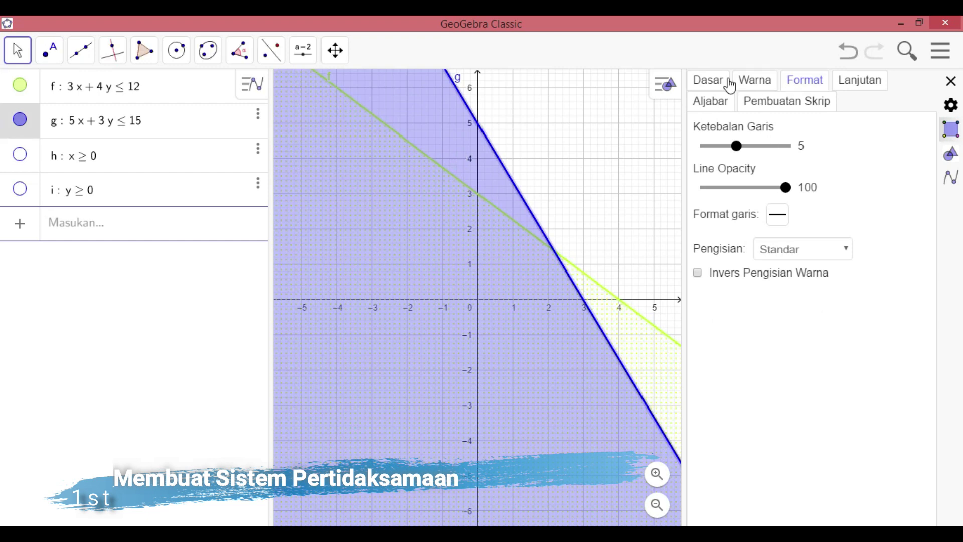
pyautogui.click(758, 82)
pyautogui.click(813, 77)
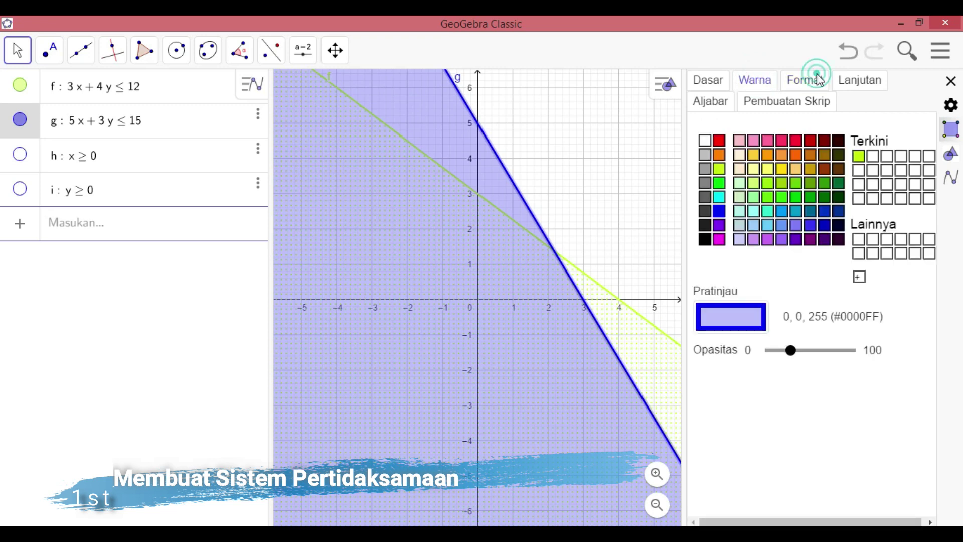
pyautogui.click(803, 250)
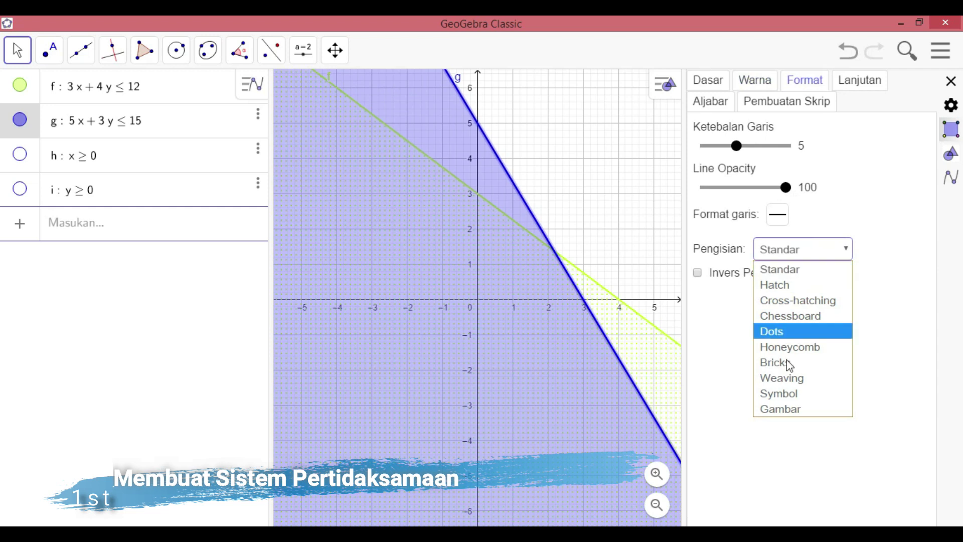
pyautogui.click(786, 361)
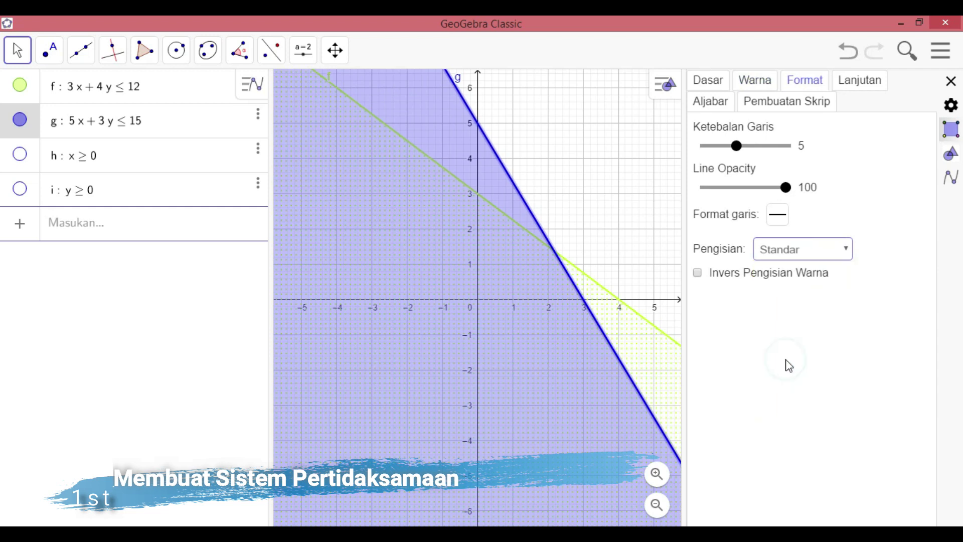
# Step: Try the Chessboard and Cross-hatching fill patterns on the region of inequality g
pyautogui.click(801, 249)
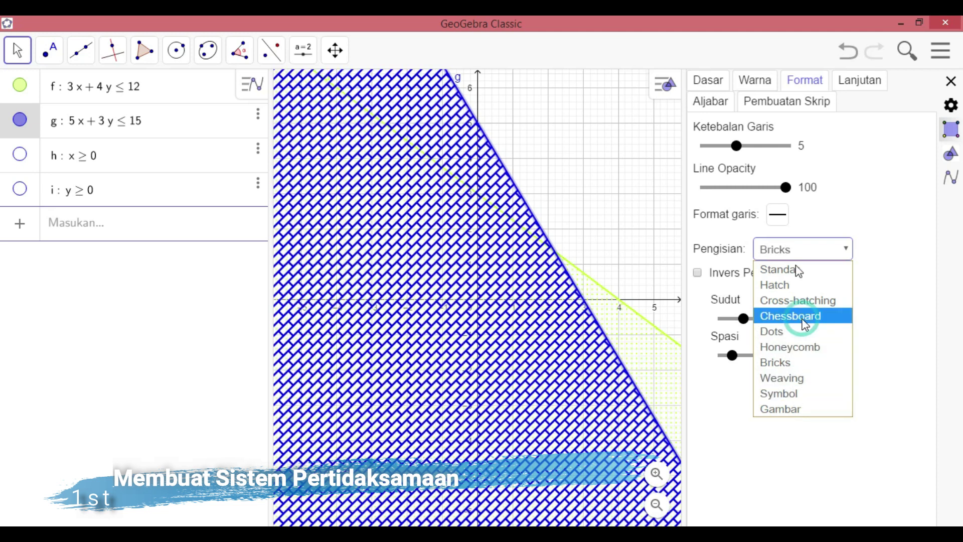
pyautogui.click(803, 322)
pyautogui.click(800, 249)
pyautogui.click(802, 301)
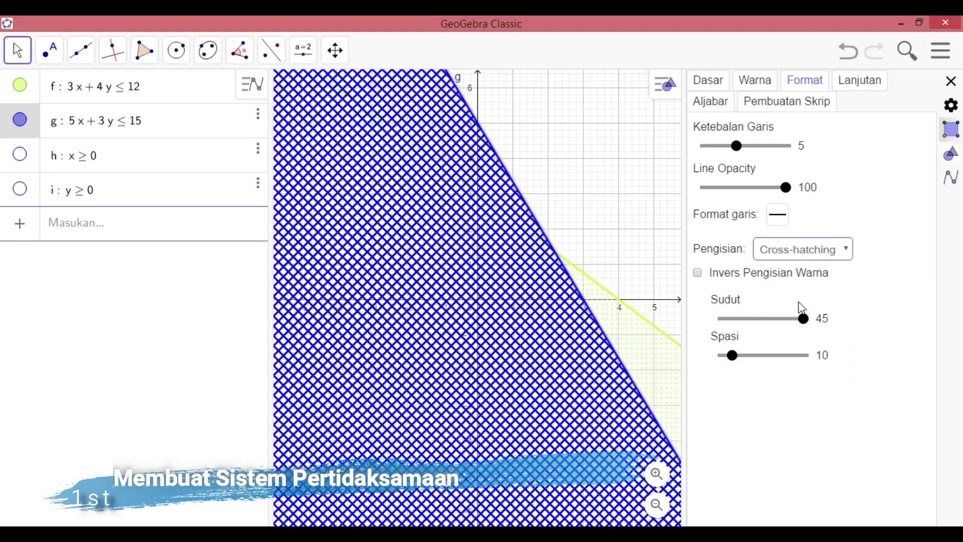
# Step: Fill the region of inequality g with the Hatch pattern
pyautogui.click(805, 248)
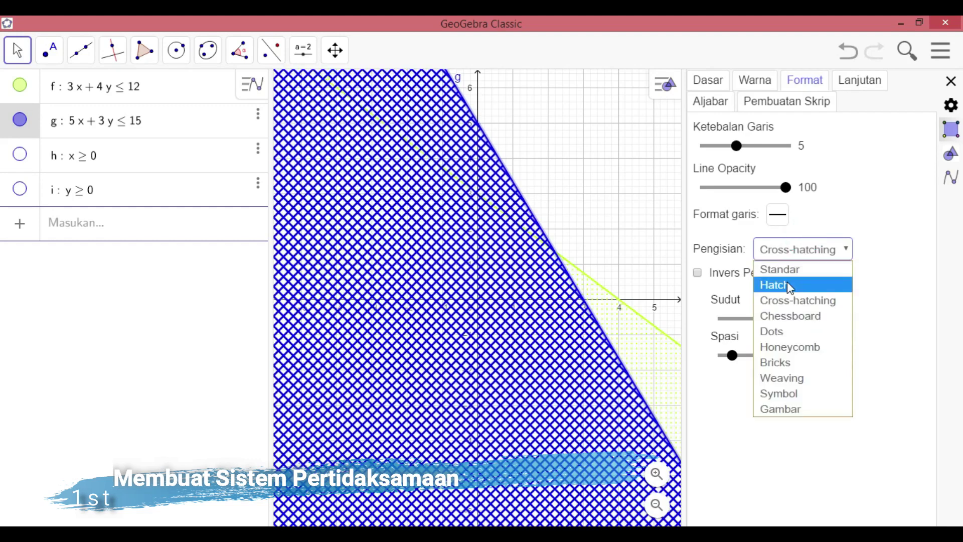
pyautogui.click(788, 284)
pyautogui.click(745, 319)
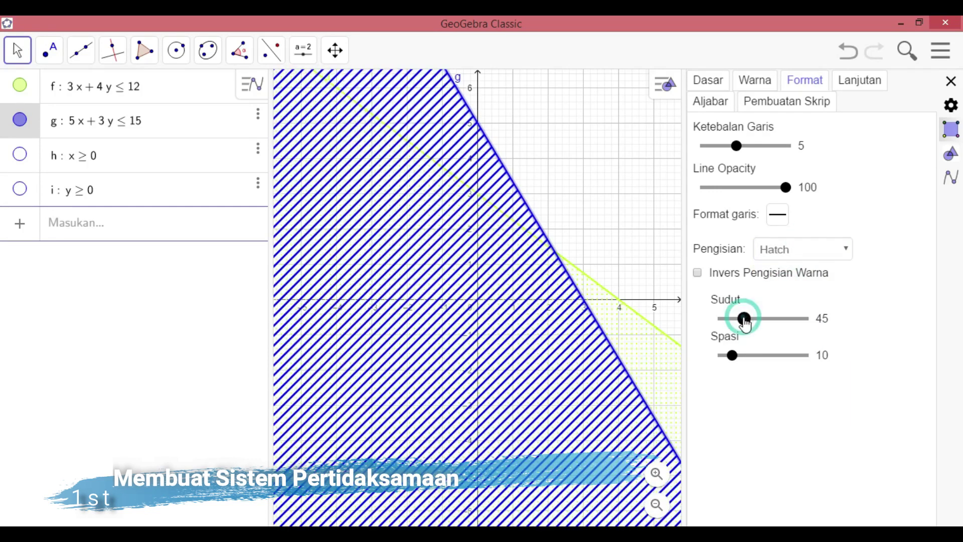
# Step: Set the line thickness of inequality g to 2 and adjust its line opacity
pyautogui.moveTo(735, 157); pyautogui.dragTo(721, 153)
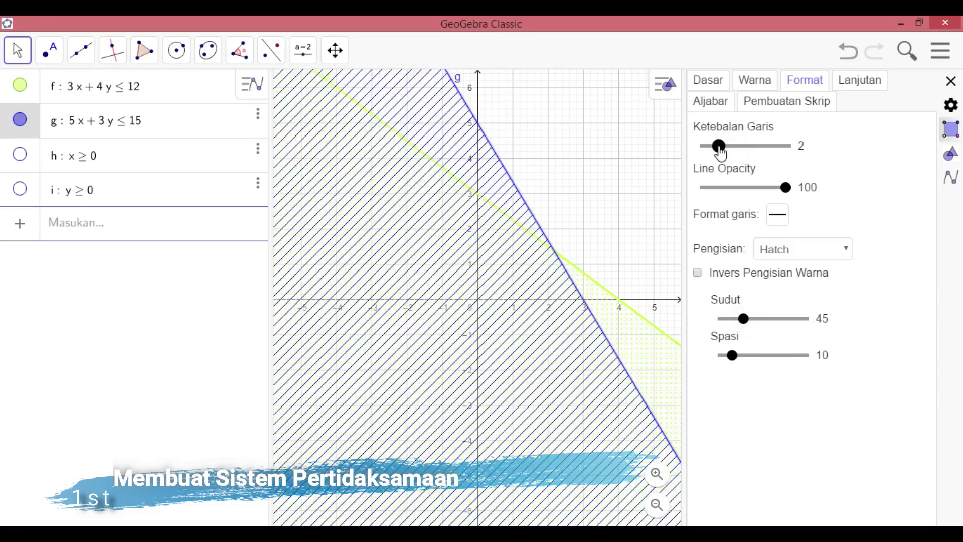
pyautogui.click(734, 356)
pyautogui.moveTo(786, 187); pyautogui.dragTo(764, 195)
pyautogui.click(726, 190)
pyautogui.click(763, 194)
# Step: Reduce the line thickness of inequality f slightly and set its label to show Tulisan & Nilai
pyautogui.click(635, 336)
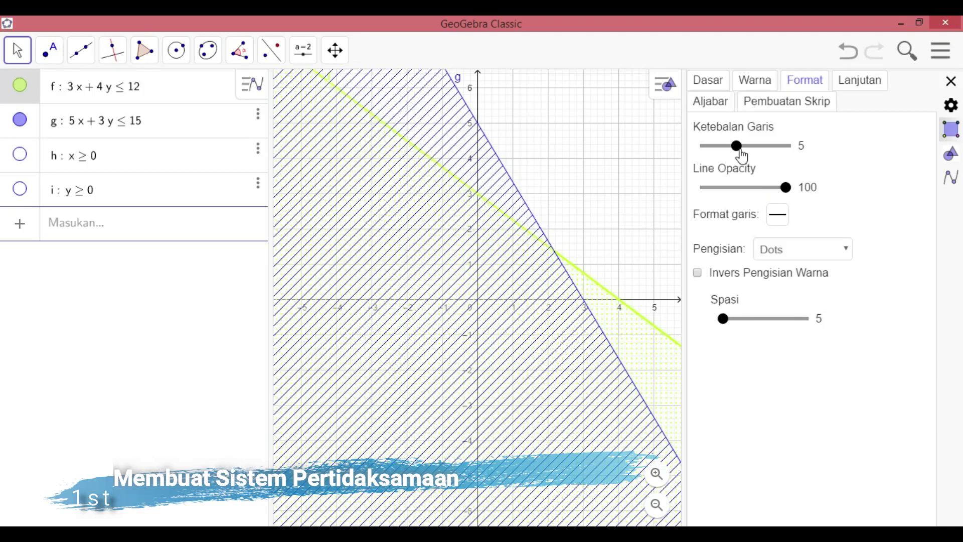
pyautogui.moveTo(737, 147)
pyautogui.mouseDown()
pyautogui.moveTo(723, 148)
pyautogui.moveTo(731, 149)
pyautogui.mouseUp()
pyautogui.click(711, 85)
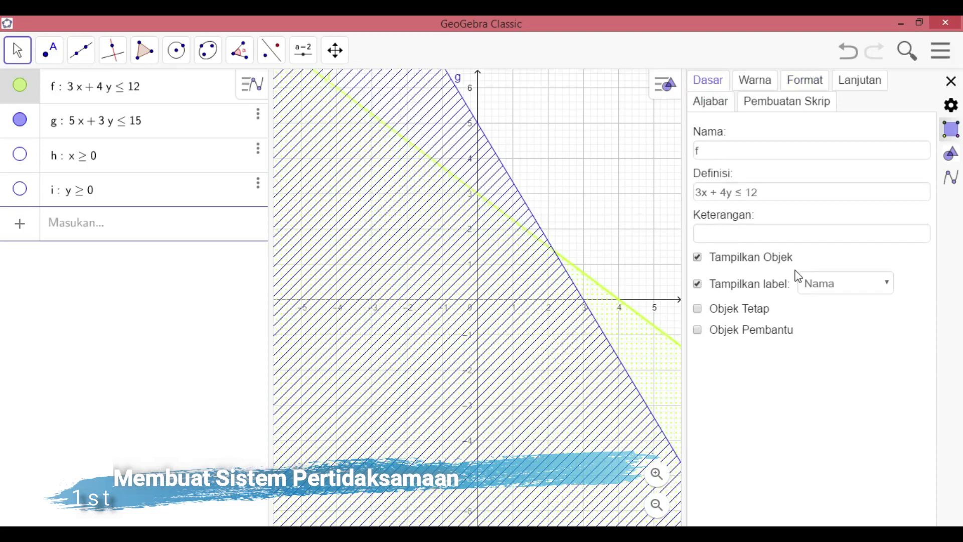
pyautogui.click(852, 287)
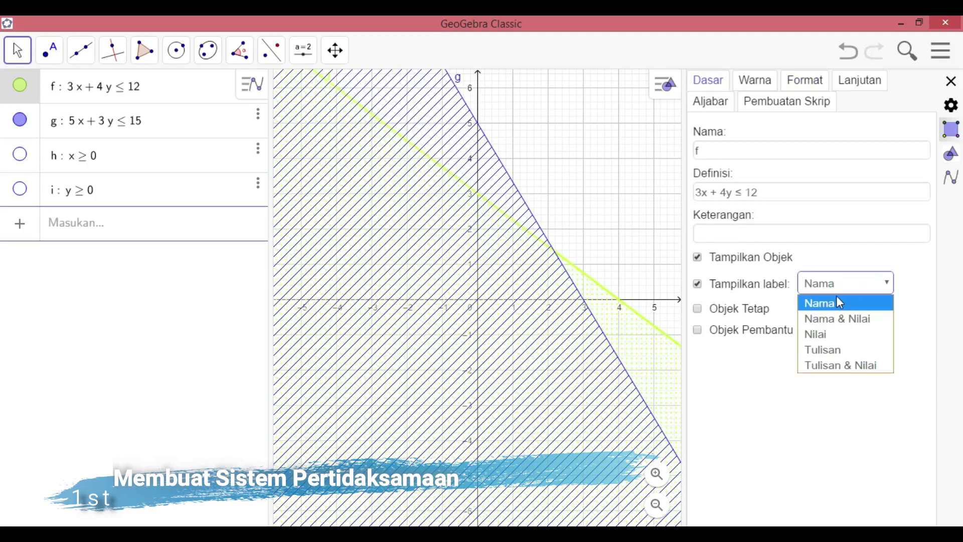
pyautogui.click(836, 367)
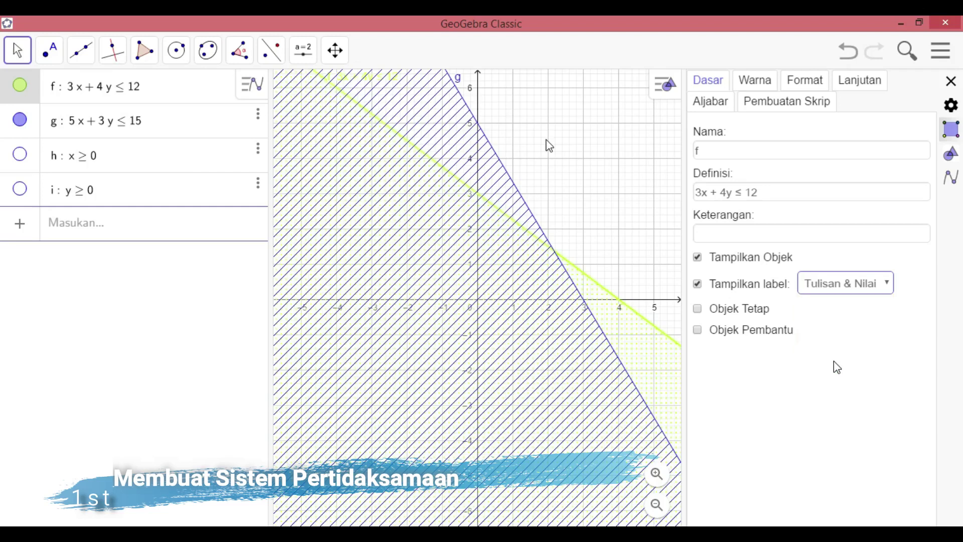
# Step: Move the label of inequality f slightly down from the graph's upper edge and colour the inequality bright green
pyautogui.click(360, 75)
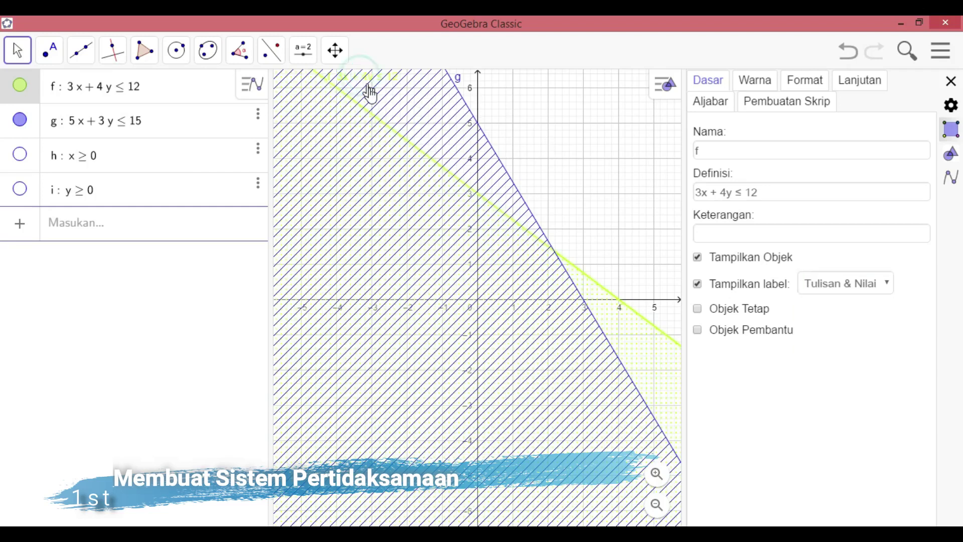
pyautogui.click(757, 83)
pyautogui.click(720, 182)
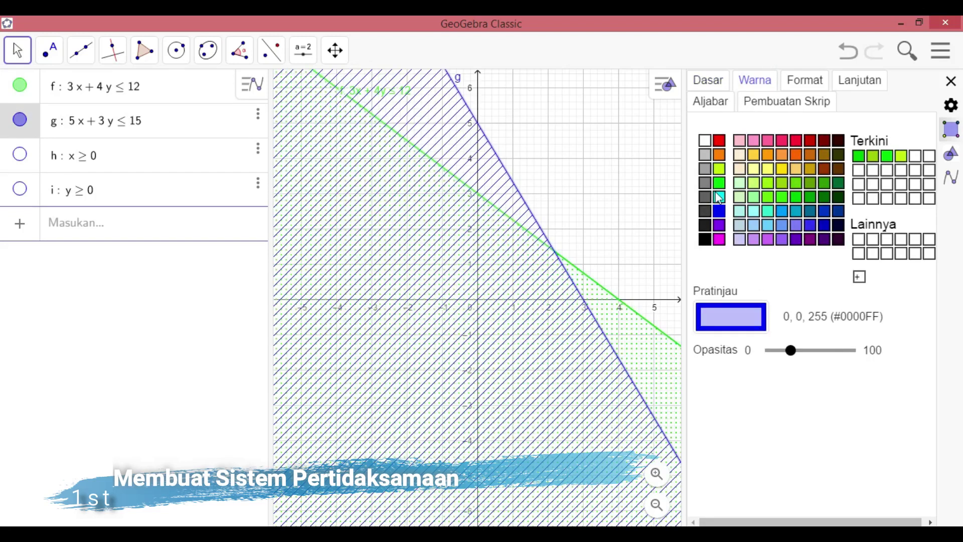
# Step: Set the label of inequality g to show Tulisan & Nilai and close the settings
pyautogui.click(706, 81)
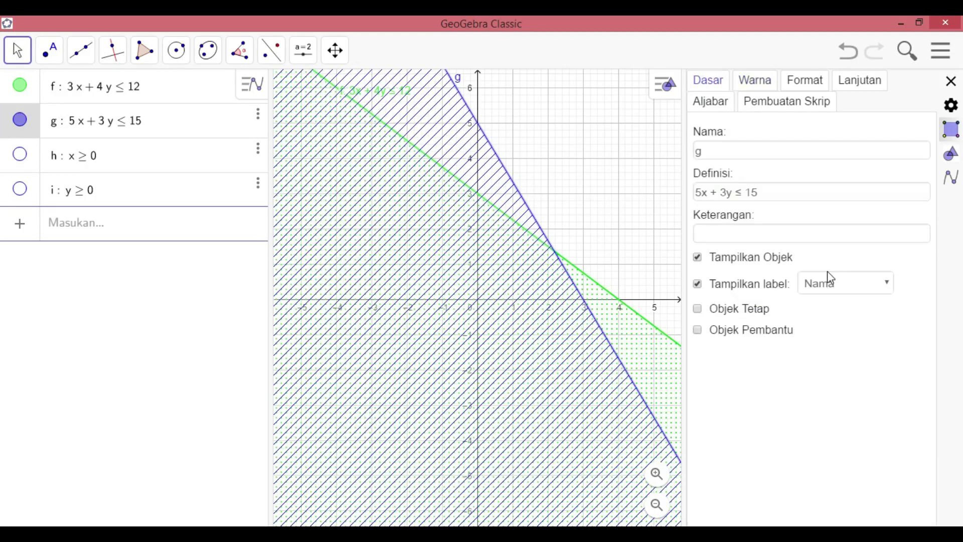
pyautogui.click(860, 284)
pyautogui.click(847, 366)
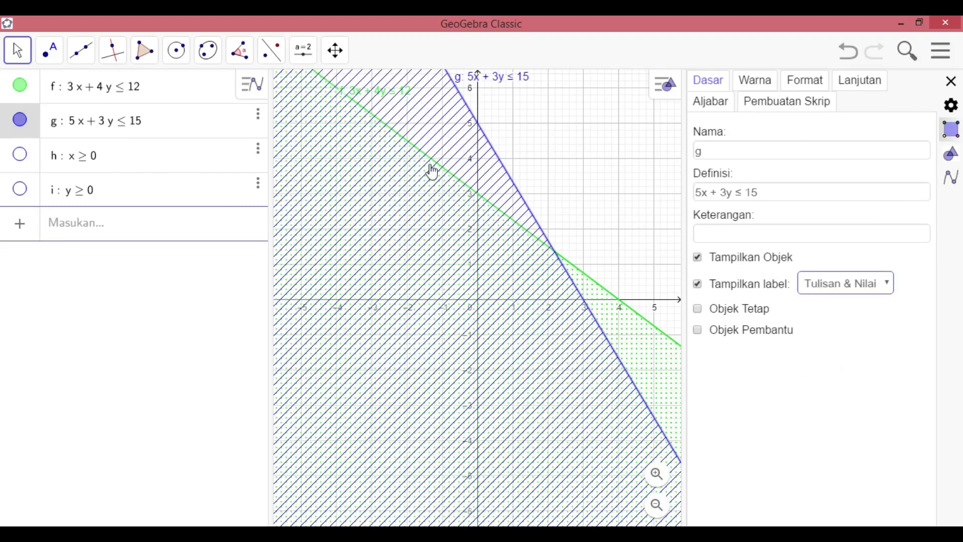
pyautogui.press('Escape')
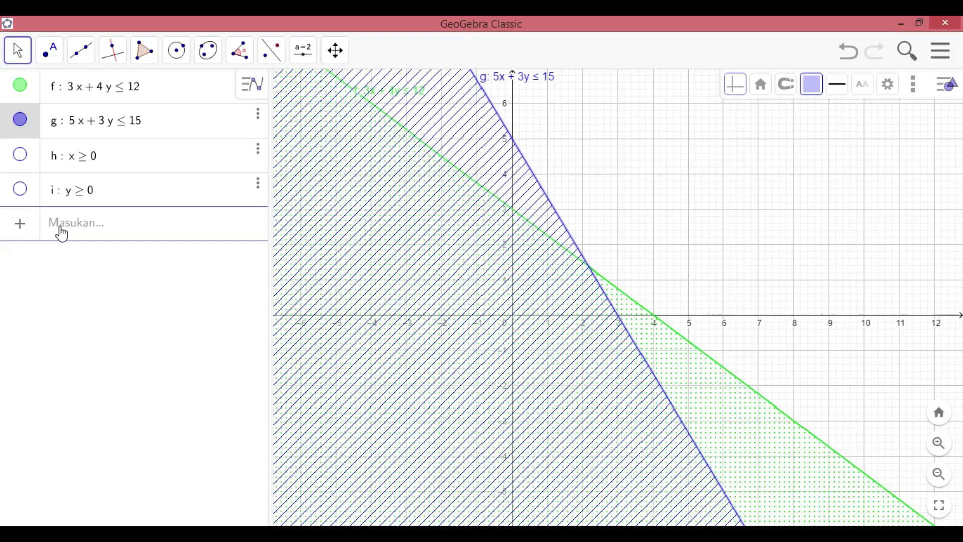
# Step: Create the solution region of the system by entering the conjunction f ∧ g ∧ h ∧ i
pyautogui.click(60, 230)
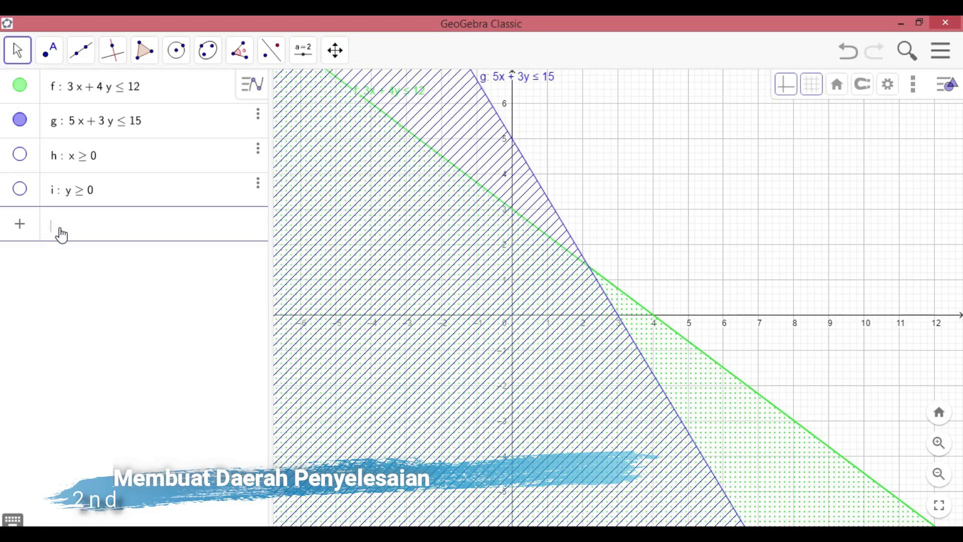
pyautogui.write('f')
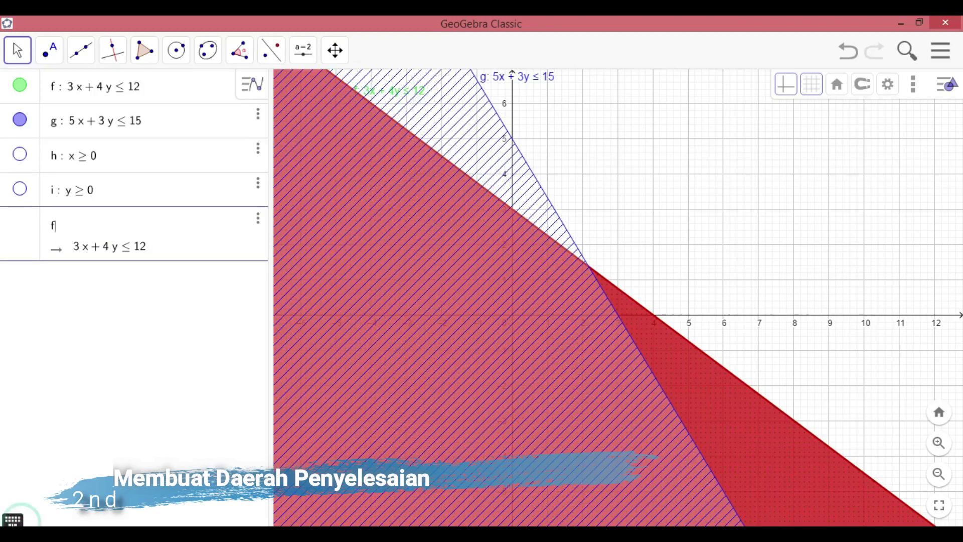
pyautogui.click(12, 520)
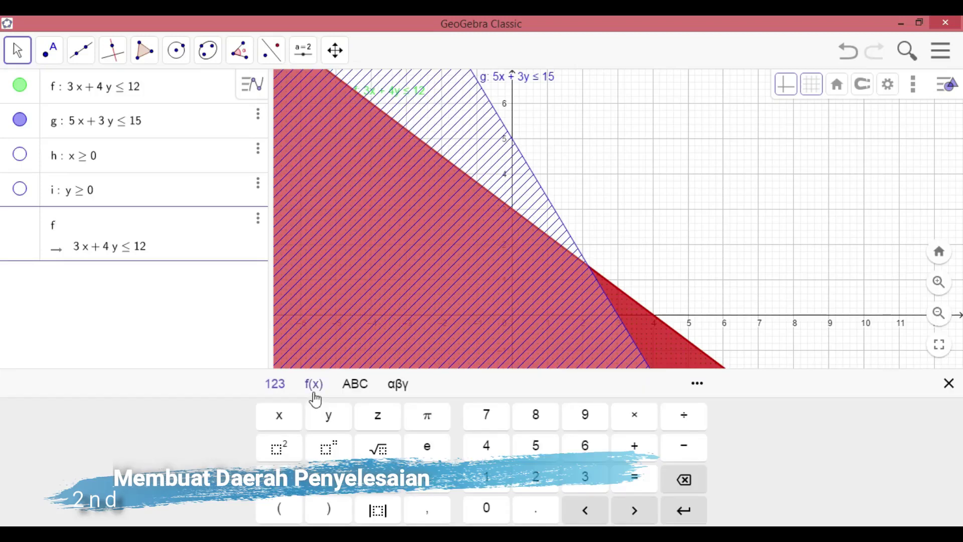
pyautogui.click(313, 386)
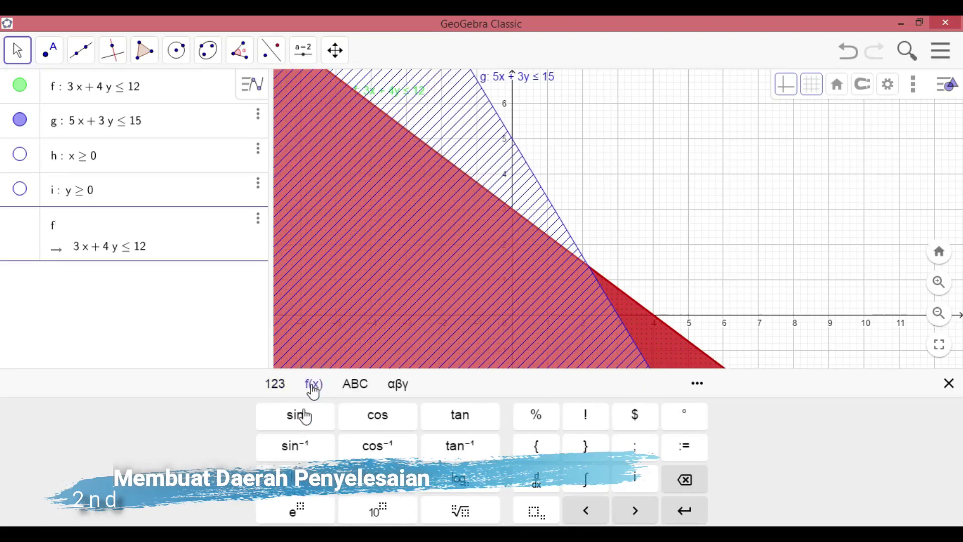
pyautogui.click(357, 385)
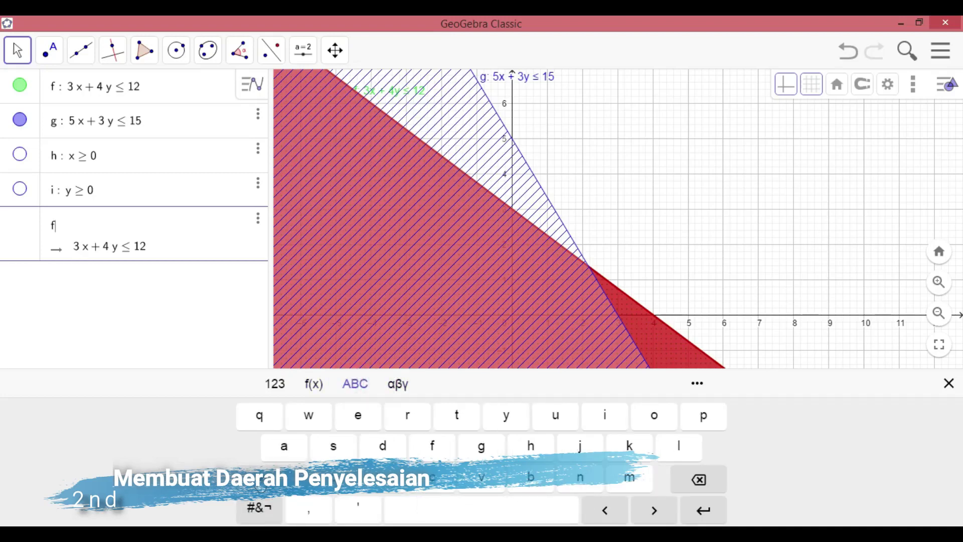
pyautogui.click(261, 519)
pyautogui.click(409, 418)
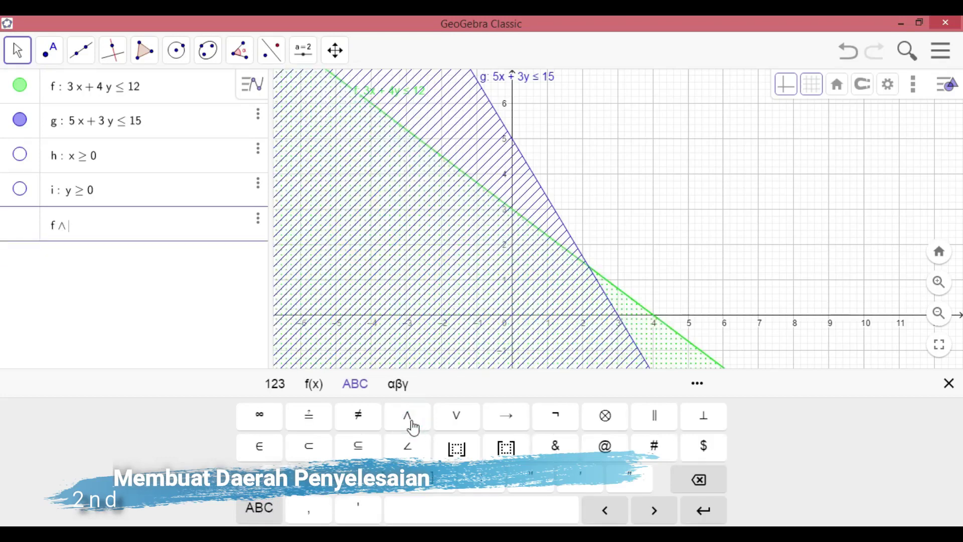
pyautogui.write('g∧h')
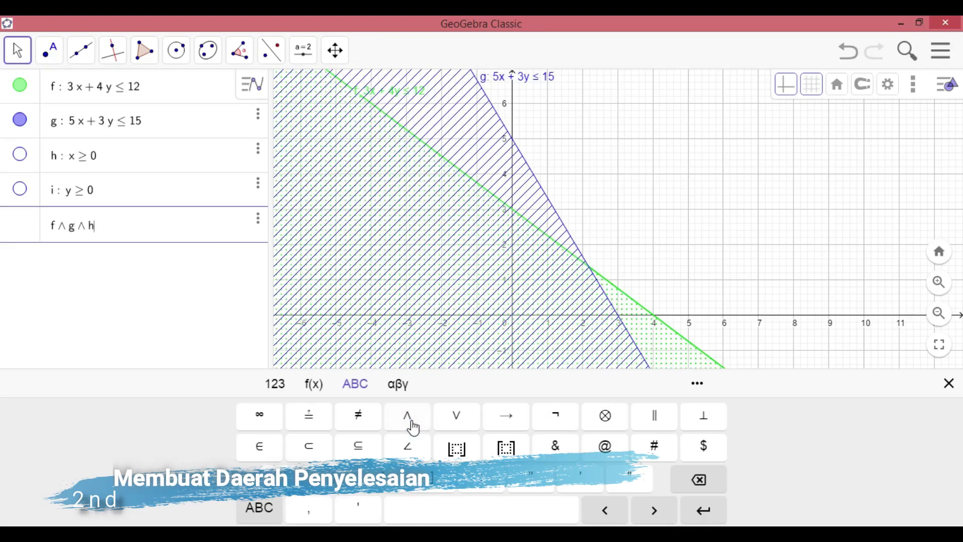
pyautogui.click(410, 421)
pyautogui.write('i')
pyautogui.press('Return')
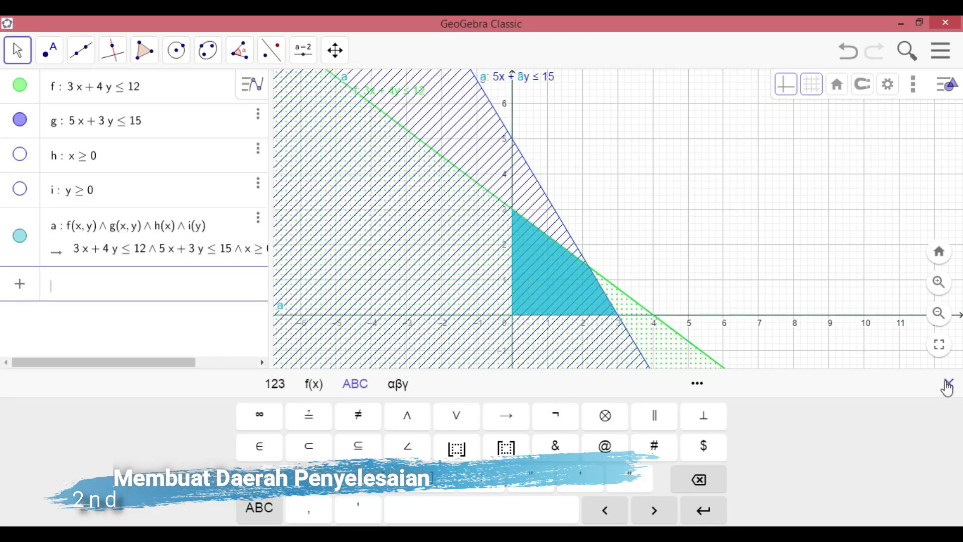
pyautogui.click(949, 386)
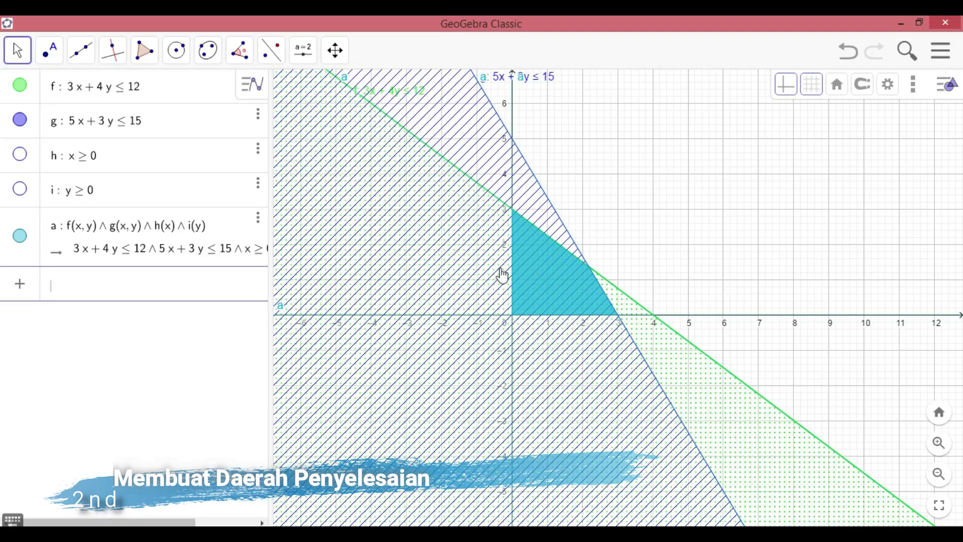
# Step: Open the settings of the solution region a and hide its label
pyautogui.click(550, 290)
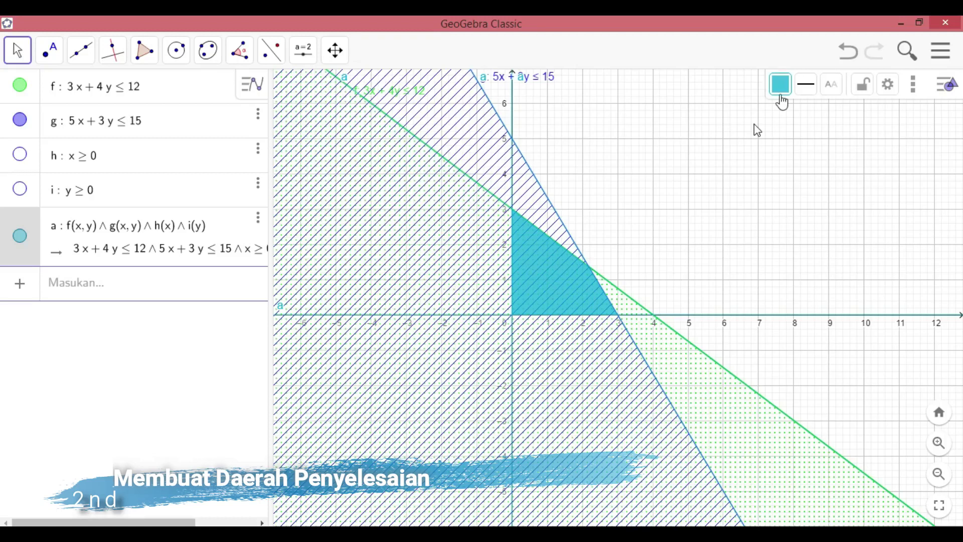
pyautogui.click(890, 86)
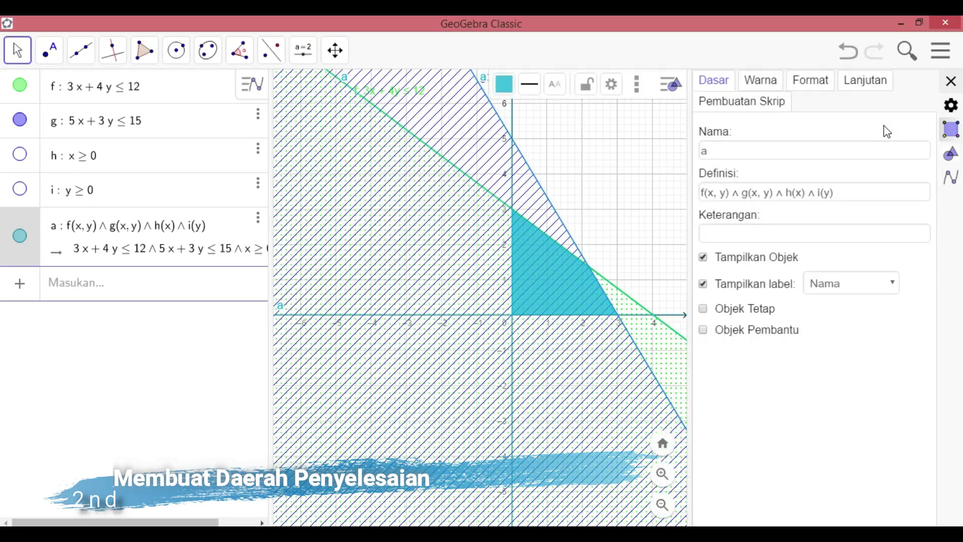
pyautogui.click(852, 290)
pyautogui.click(850, 288)
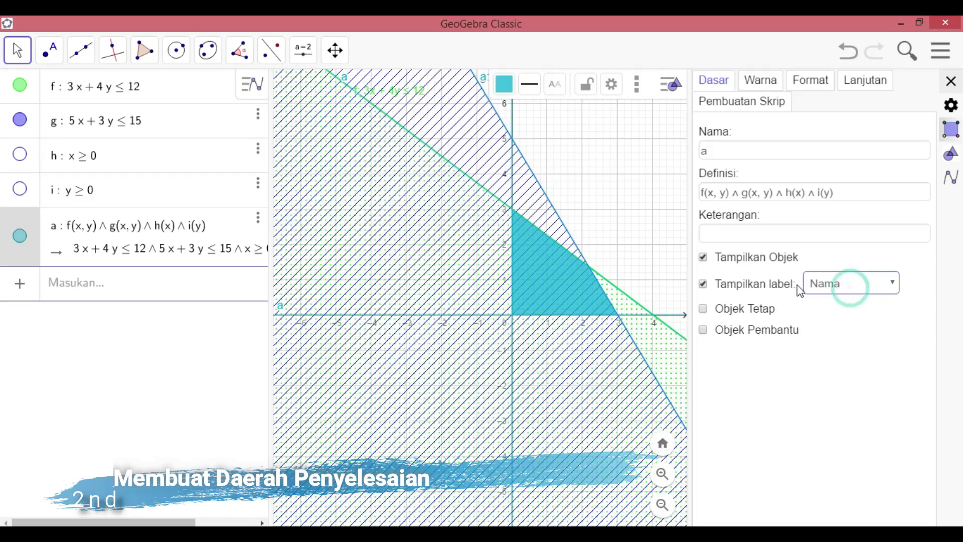
pyautogui.click(703, 284)
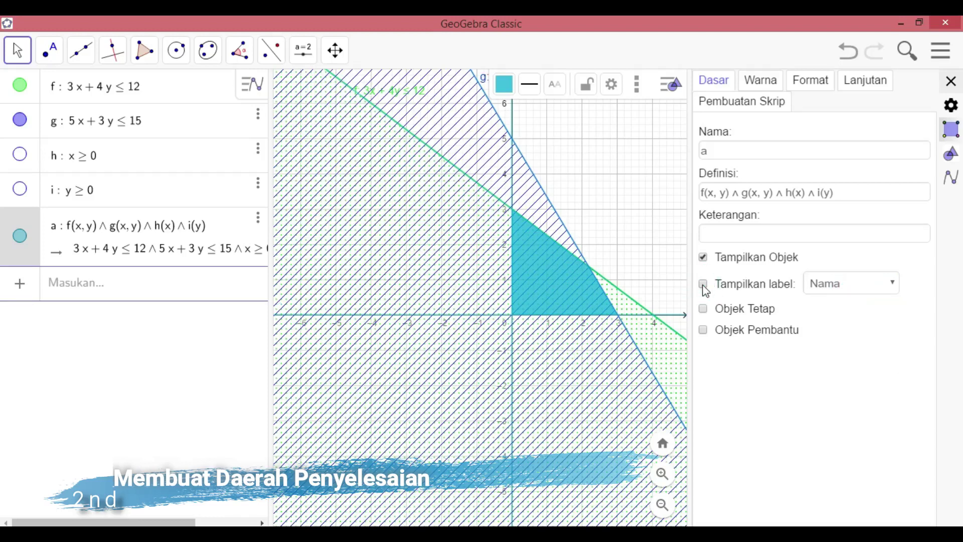
# Step: Try orange and red on the solution region a, and colour it blue
pyautogui.click(769, 86)
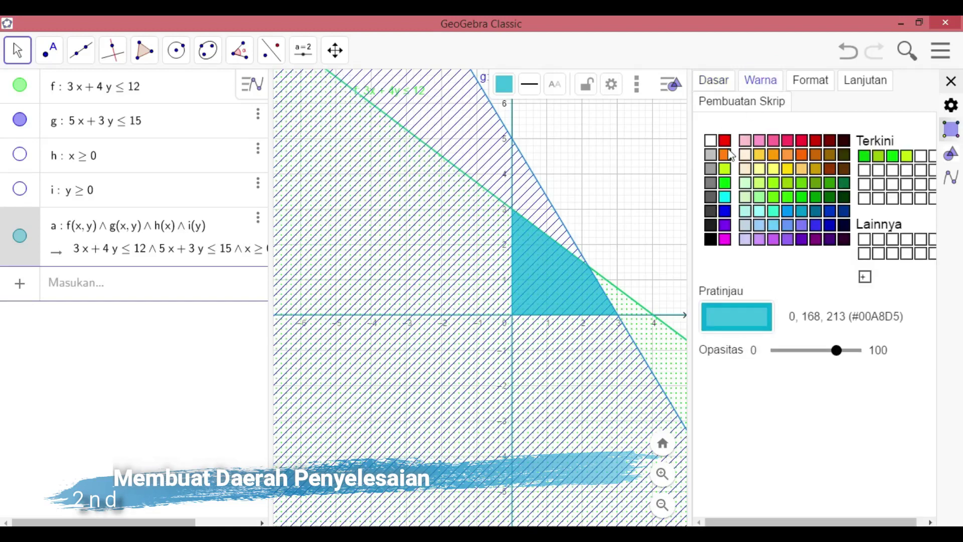
pyautogui.click(727, 154)
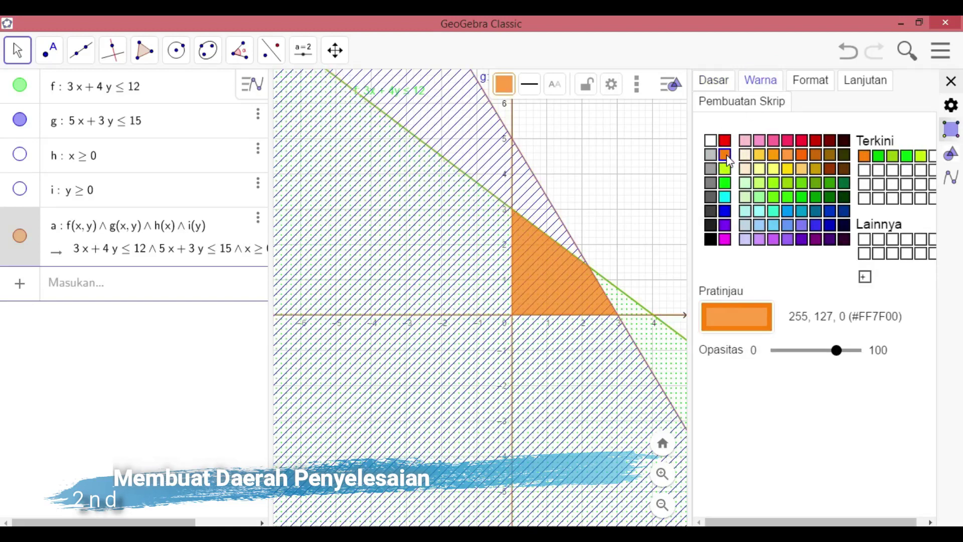
pyautogui.click(728, 142)
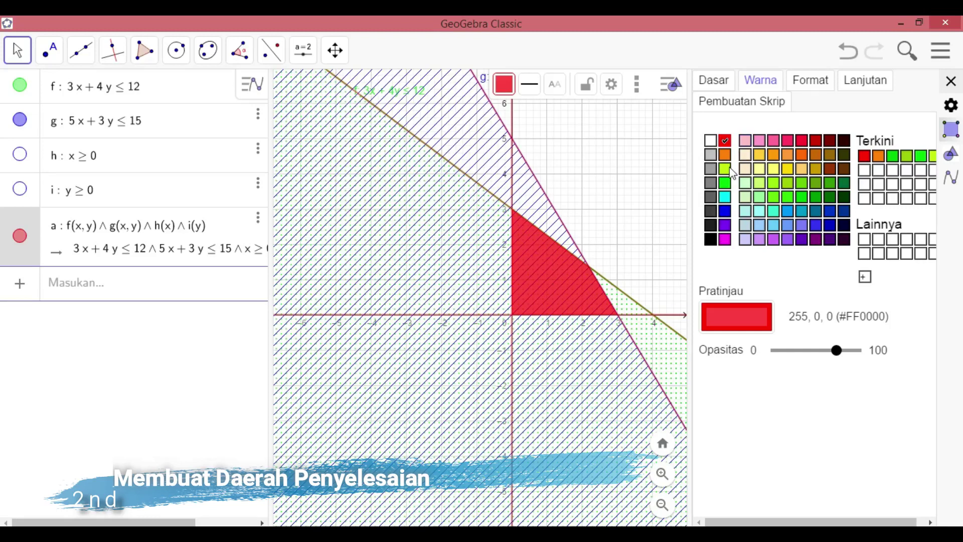
pyautogui.click(725, 211)
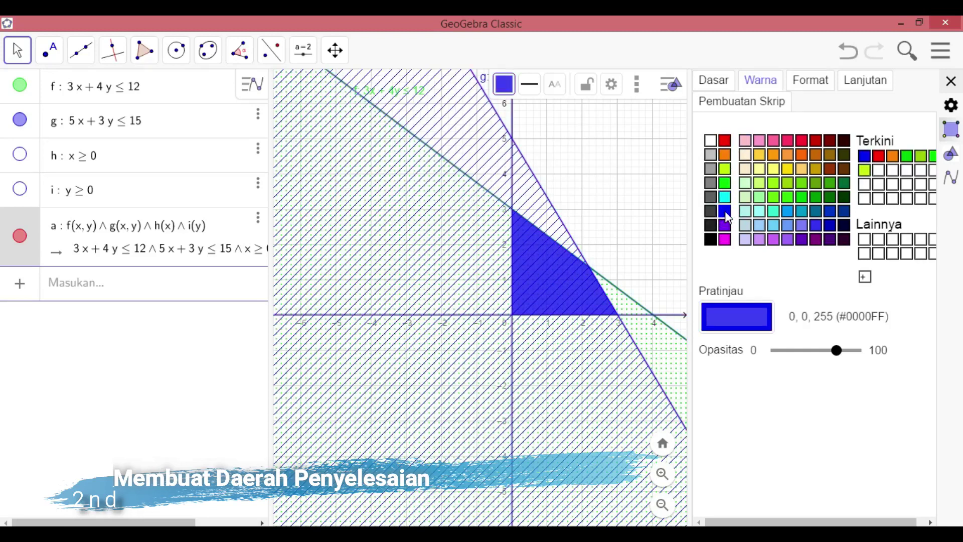
# Step: Colour the solution region a cyan, raise its opacity to 100 and close the settings
pyautogui.click(726, 197)
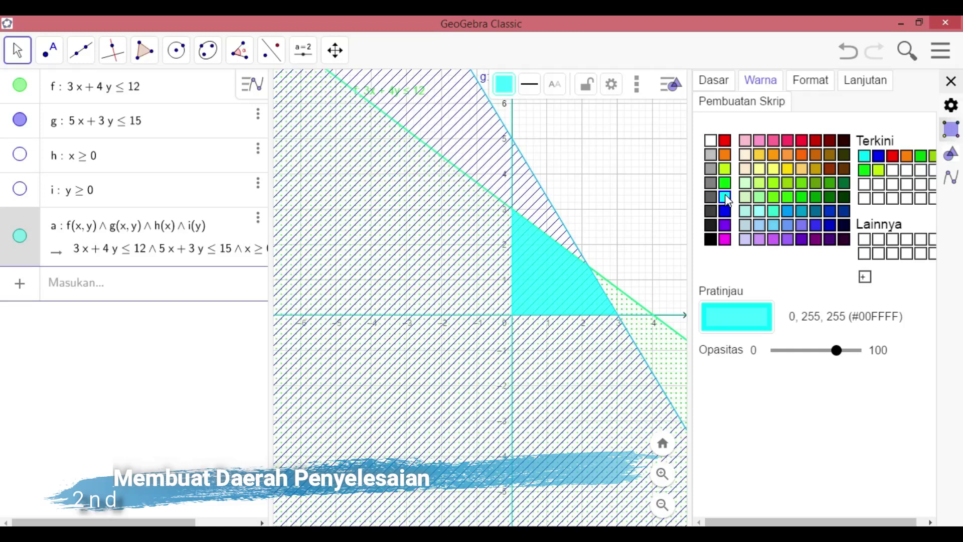
pyautogui.click(841, 356)
pyautogui.click(864, 358)
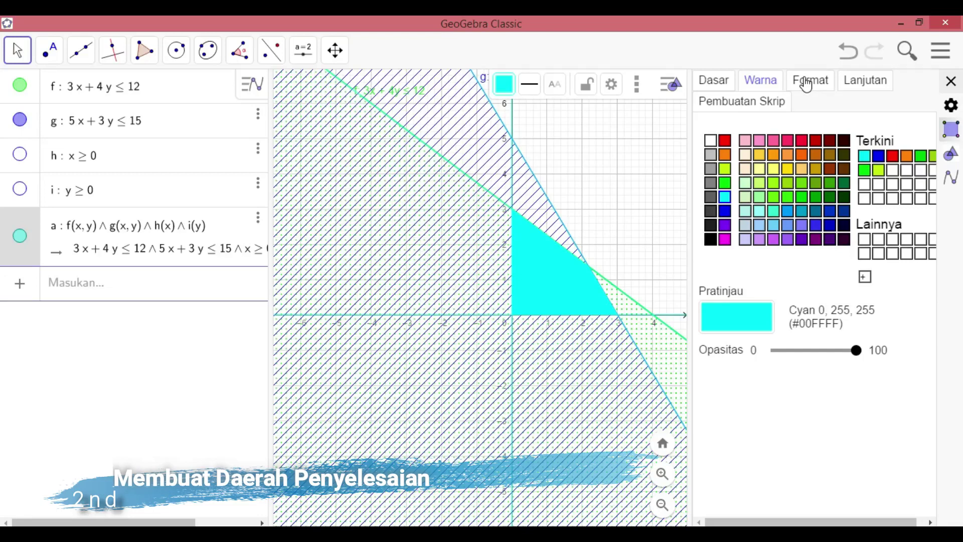
pyautogui.click(951, 81)
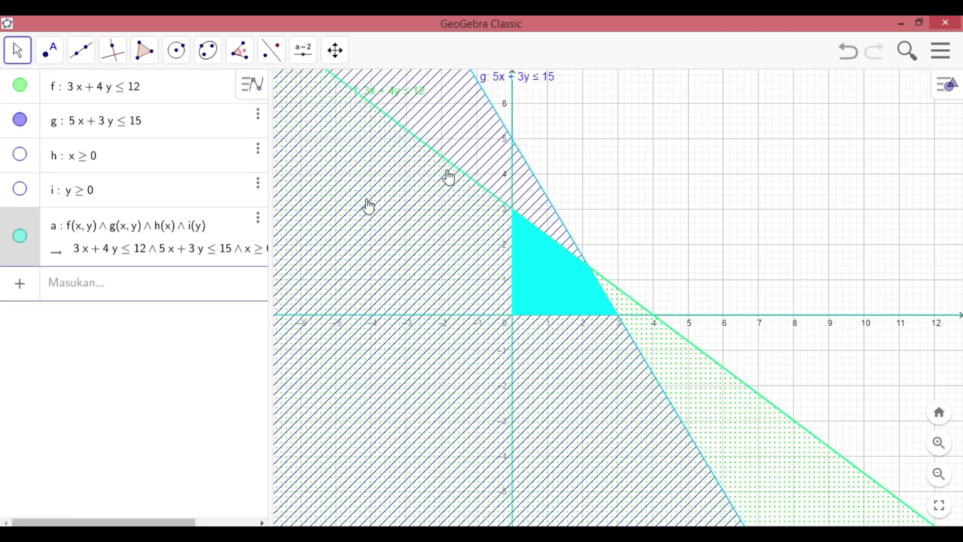
# Step: Place a point bound to the solution region a at (1, 1) using the Titik pada Objek tool
pyautogui.click(59, 55)
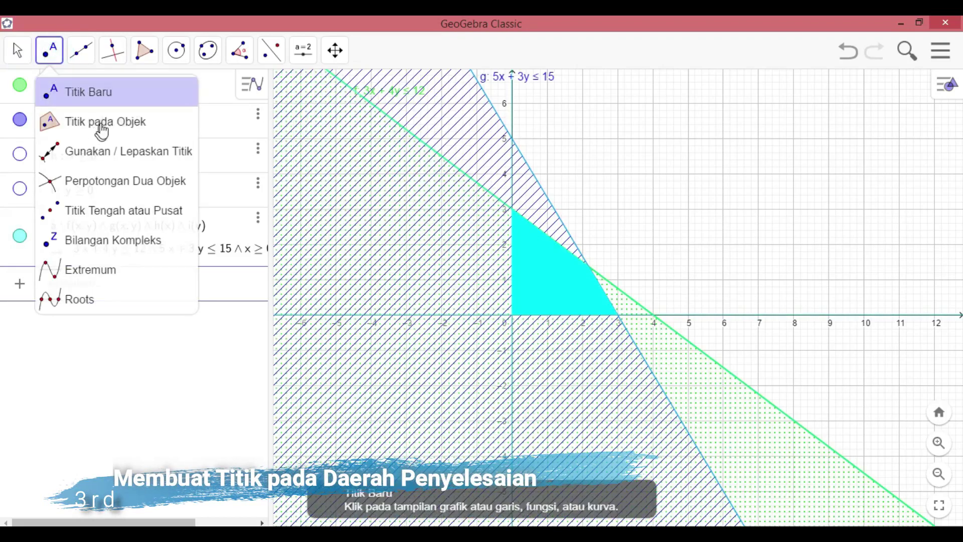
pyautogui.click(100, 127)
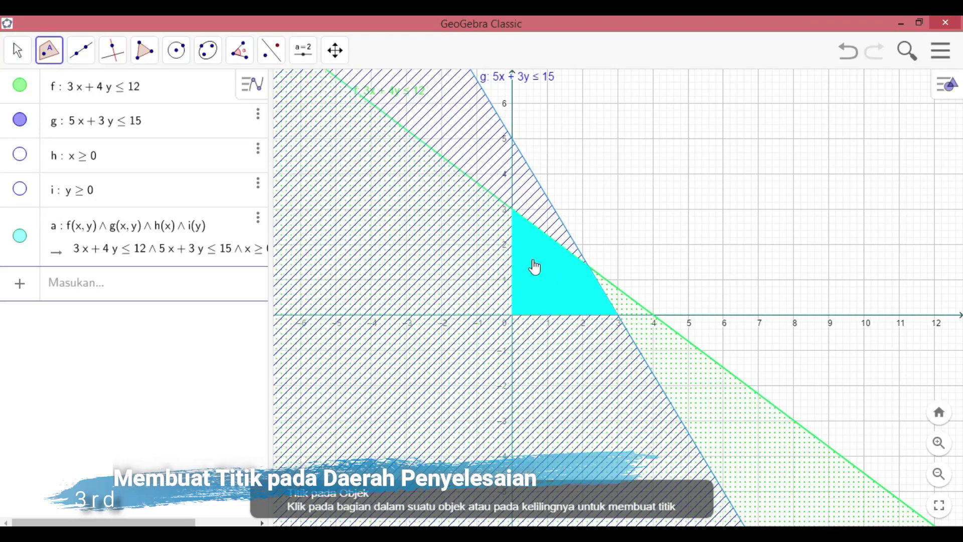
pyautogui.click(53, 57)
pyautogui.click(88, 129)
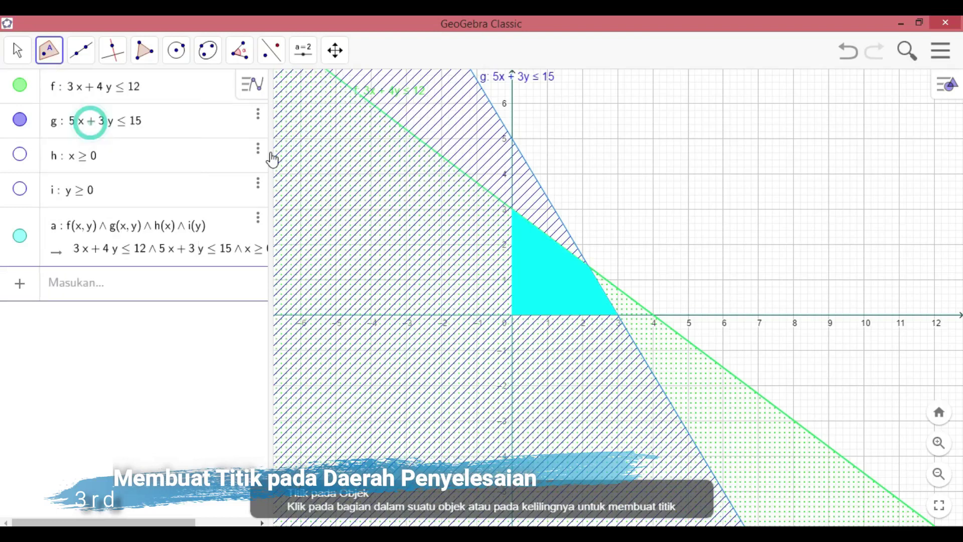
pyautogui.click(553, 291)
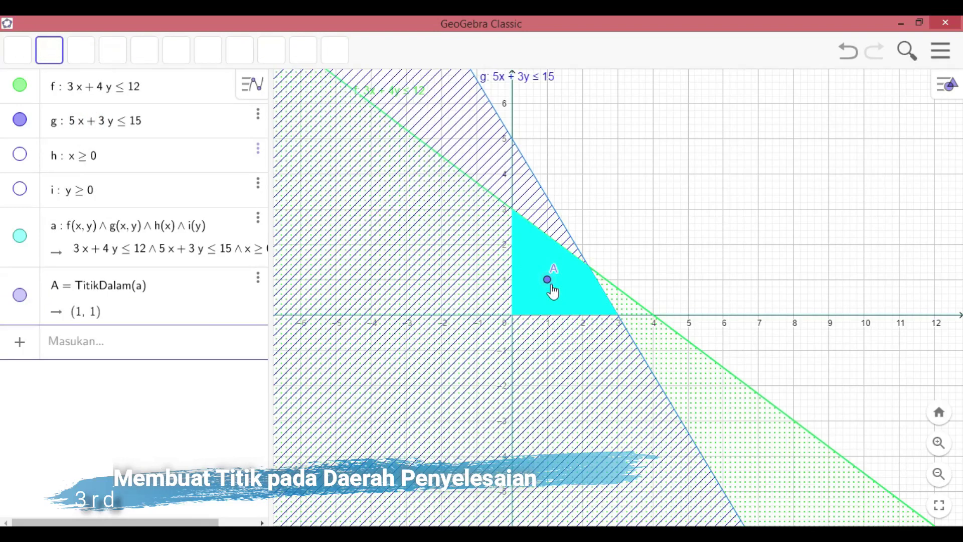
# Step: Move point A within the solution region to about (2.92, 0.13), near the corner on the x-axis
pyautogui.click(17, 50)
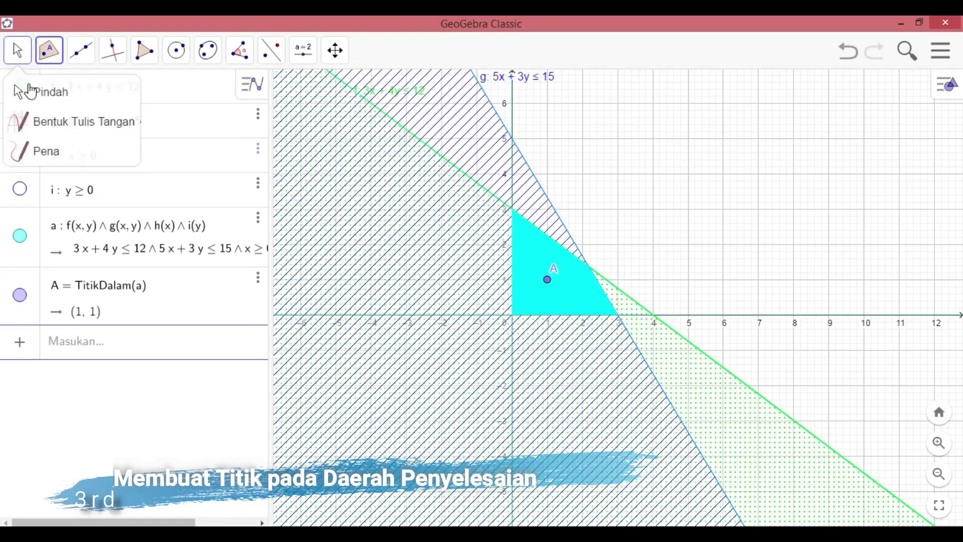
pyautogui.click(20, 91)
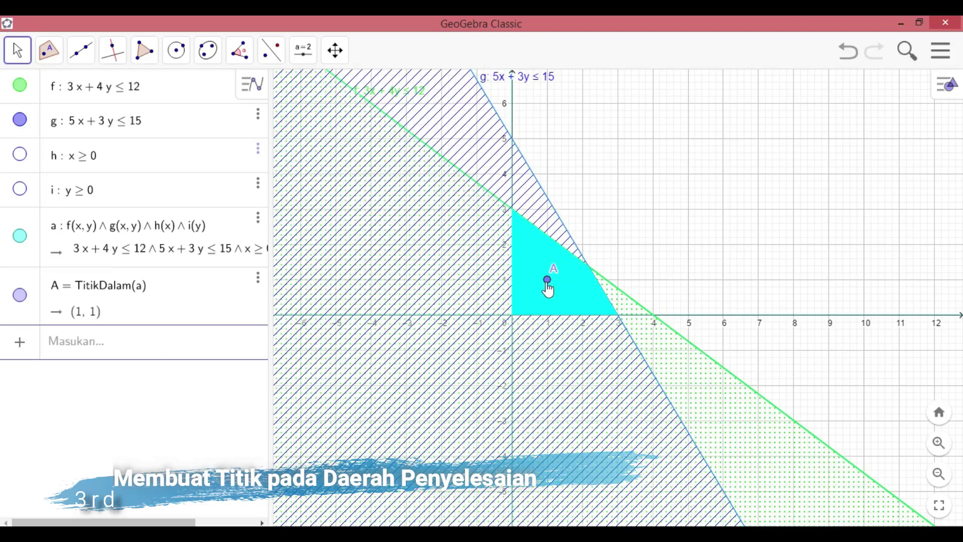
pyautogui.moveTo(548, 289); pyautogui.dragTo(627, 333)
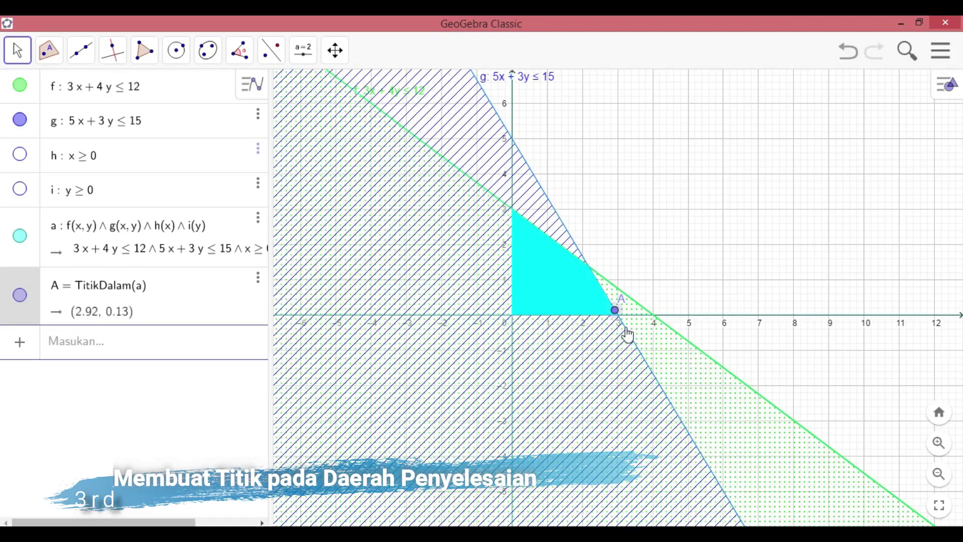
# Step: Set the label of point A to show Nama & Nilai and close the settings
pyautogui.rightClick(616, 312)
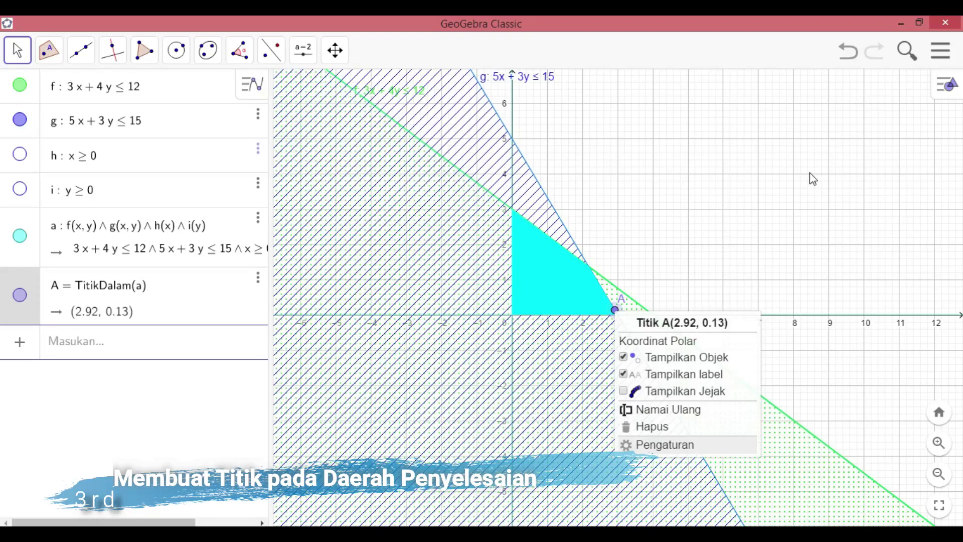
pyautogui.press('Return')
pyautogui.click(862, 309)
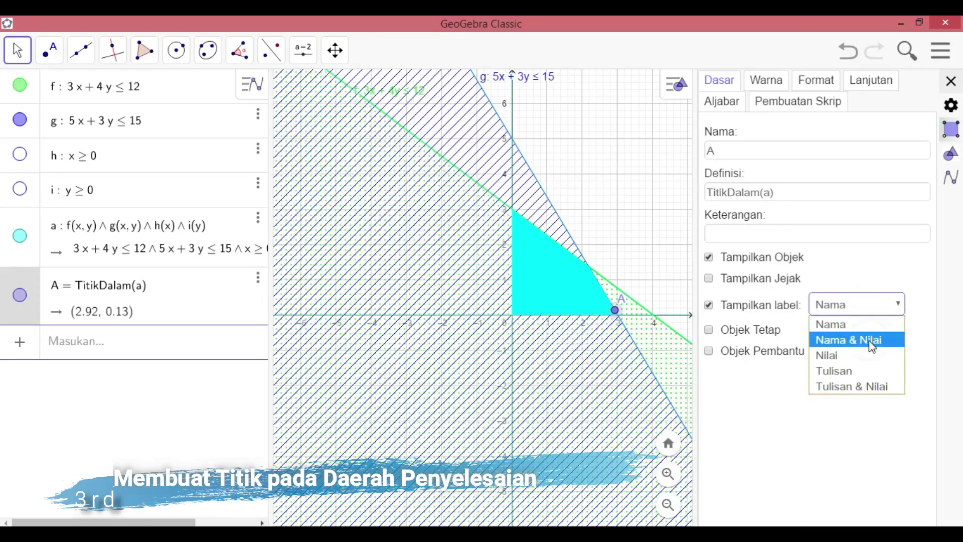
pyautogui.click(872, 347)
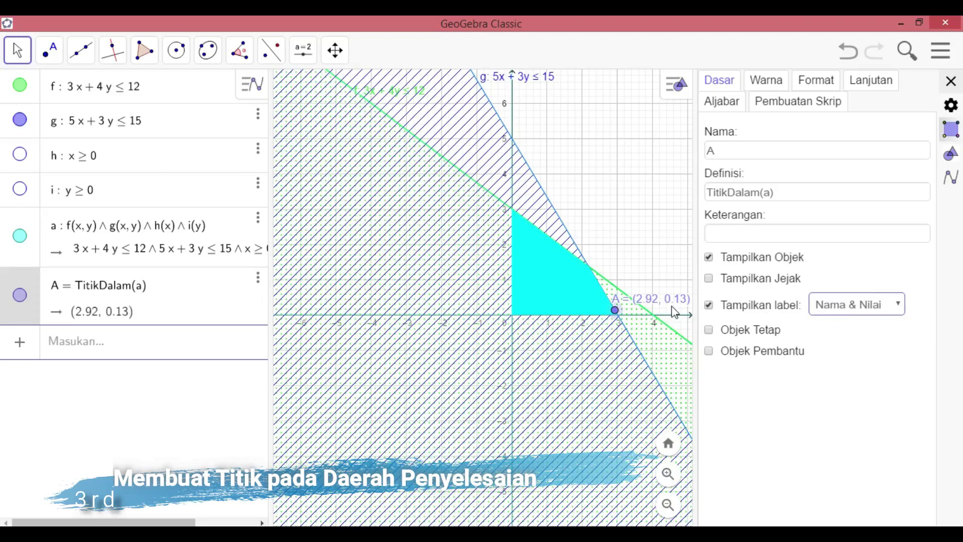
pyautogui.click(951, 81)
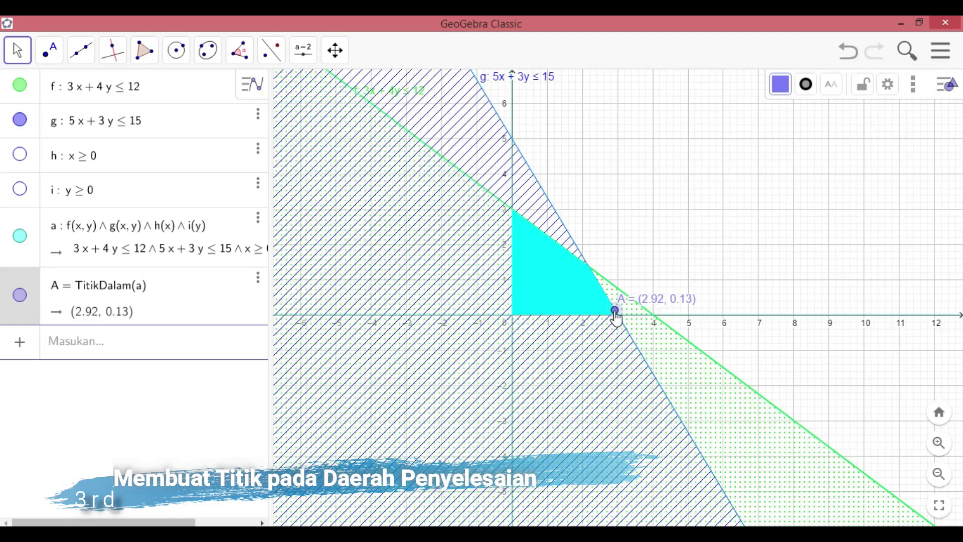
# Step: Move point A to the region's corner at (3, 0), try blue on it and colour it orange
pyautogui.moveTo(614, 313)
pyautogui.mouseDown()
pyautogui.moveTo(586, 266)
pyautogui.moveTo(631, 327)
pyautogui.moveTo(622, 321)
pyautogui.mouseUp()
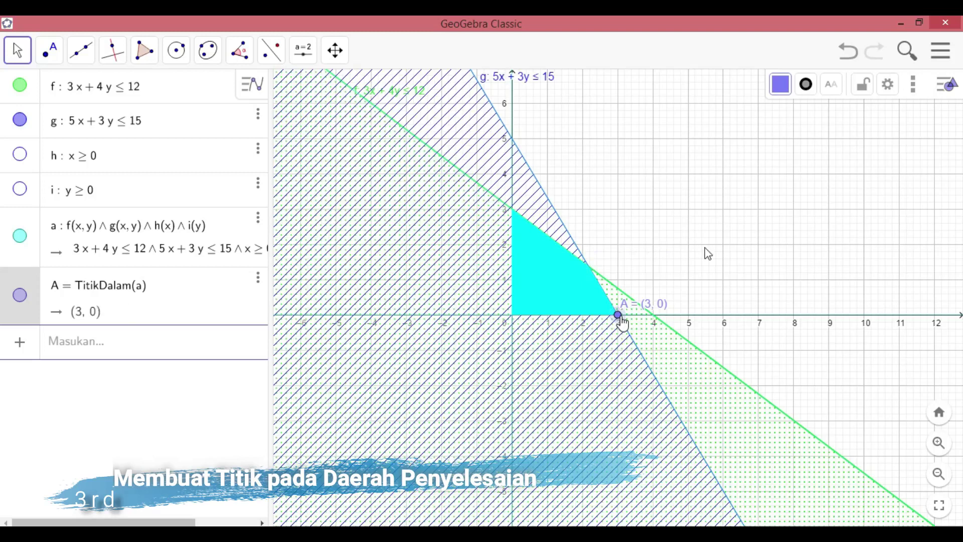
pyautogui.click(780, 84)
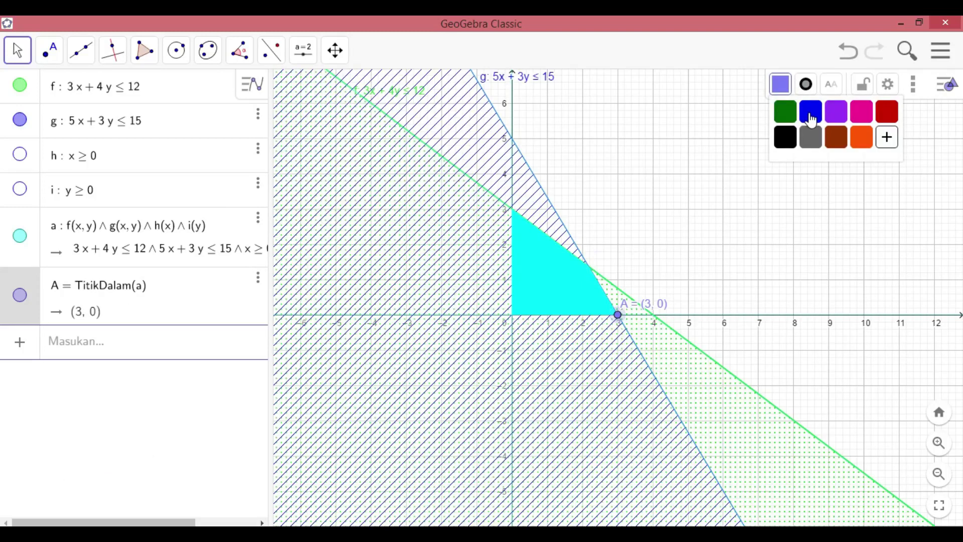
pyautogui.click(812, 119)
pyautogui.click(786, 93)
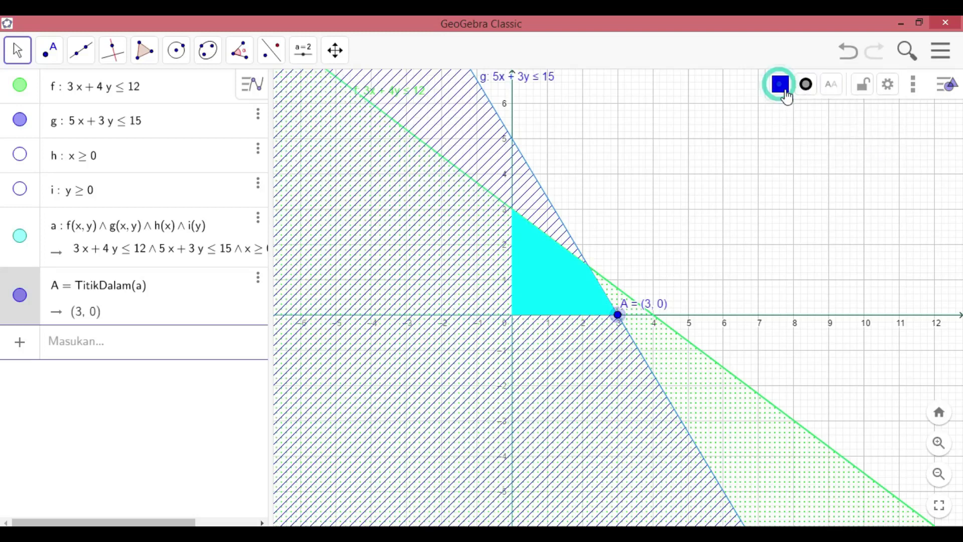
pyautogui.click(786, 96)
pyautogui.click(858, 140)
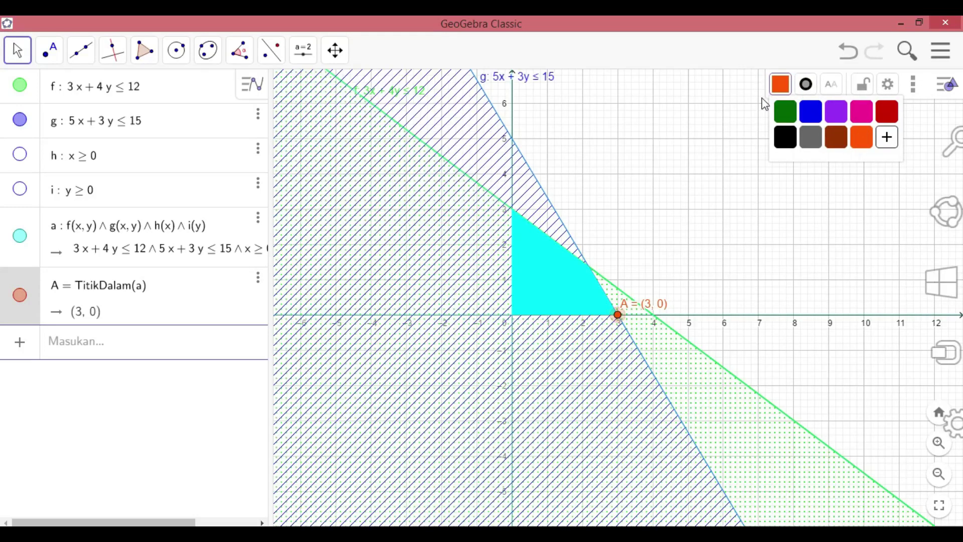
# Step: Enter the objective function line k : 2x + y = l, with l as a slider
pyautogui.click(84, 349)
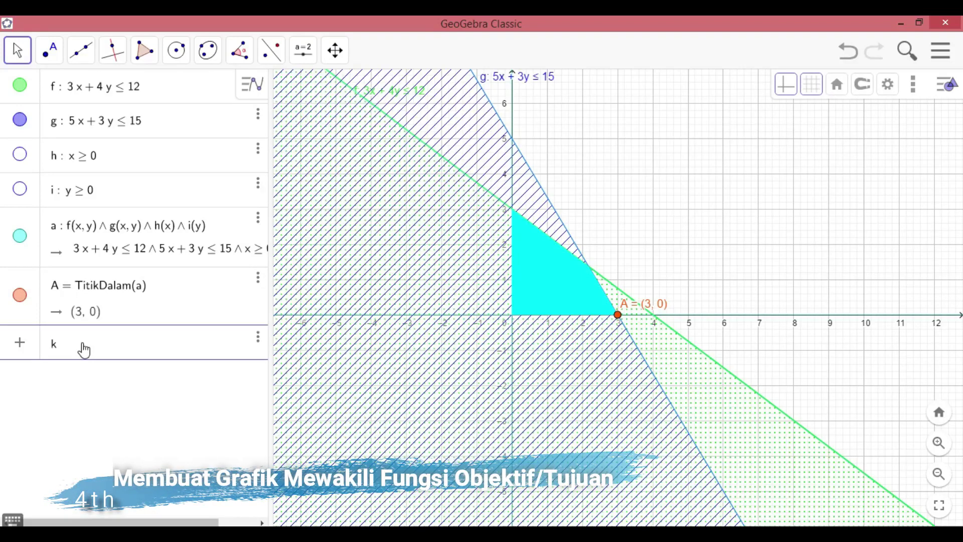
pyautogui.write('k : 2y')
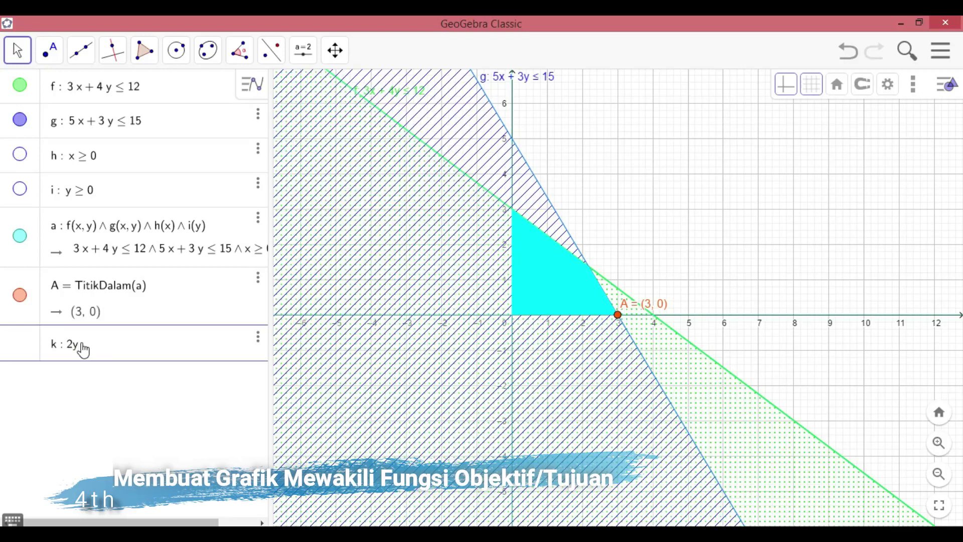
pyautogui.press('BackSpace')
pyautogui.write('x')
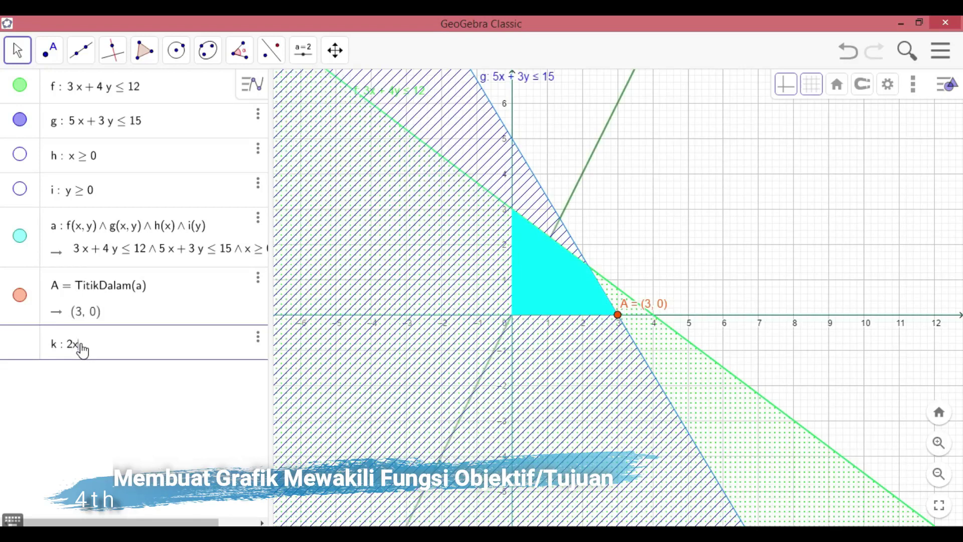
pyautogui.write(' + y =')
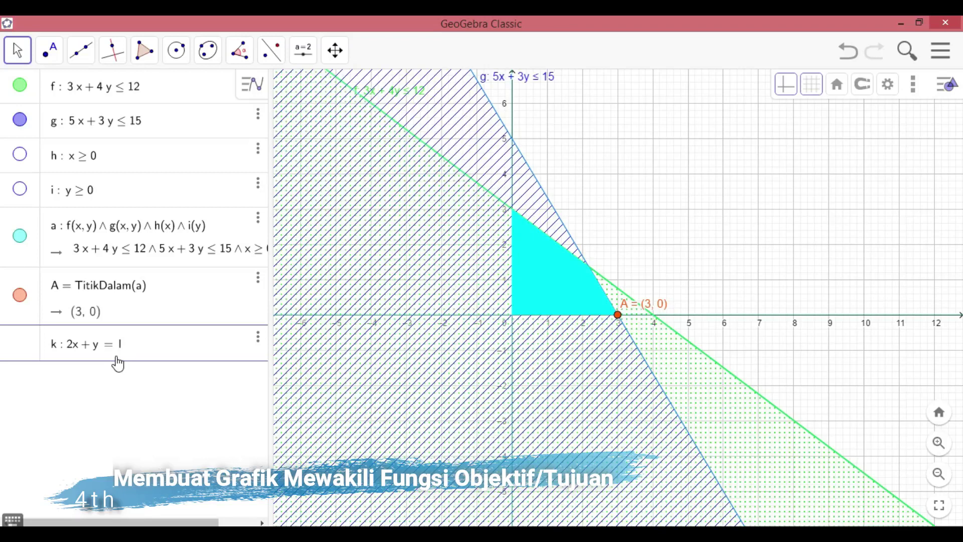
pyautogui.press('Return')
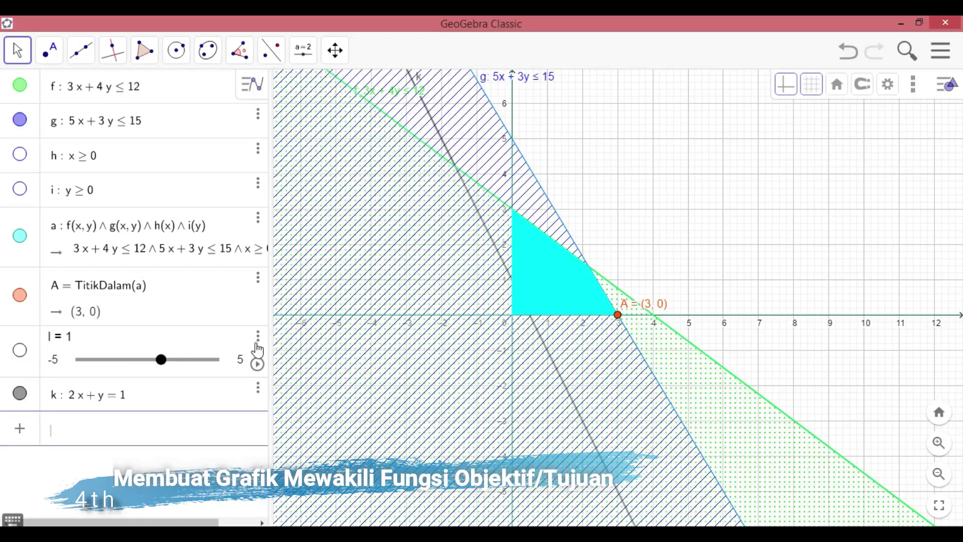
# Step: Set the range of slider l to a minimum of -50 and a maximum of 50
pyautogui.click(259, 337)
pyautogui.click(296, 382)
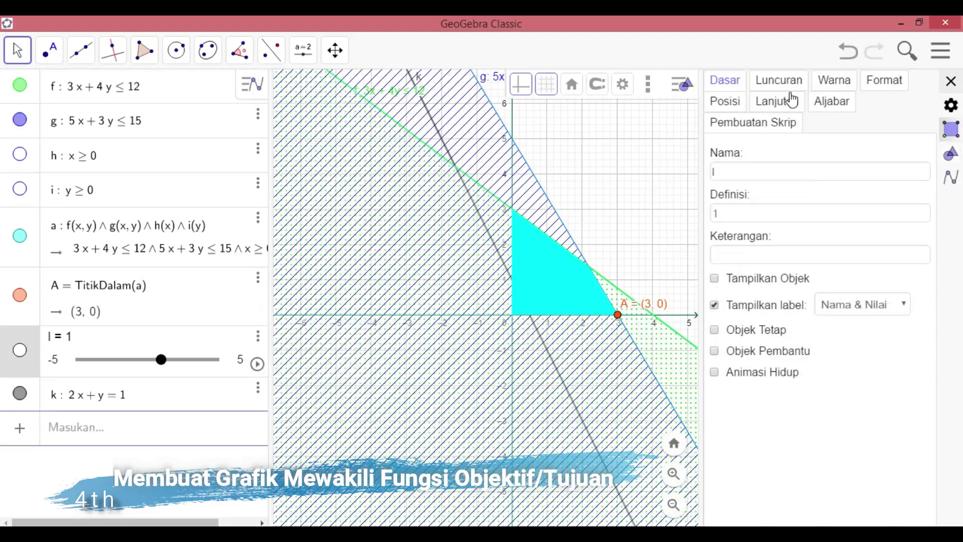
pyautogui.click(792, 85)
pyautogui.click(736, 170)
pyautogui.click(808, 169)
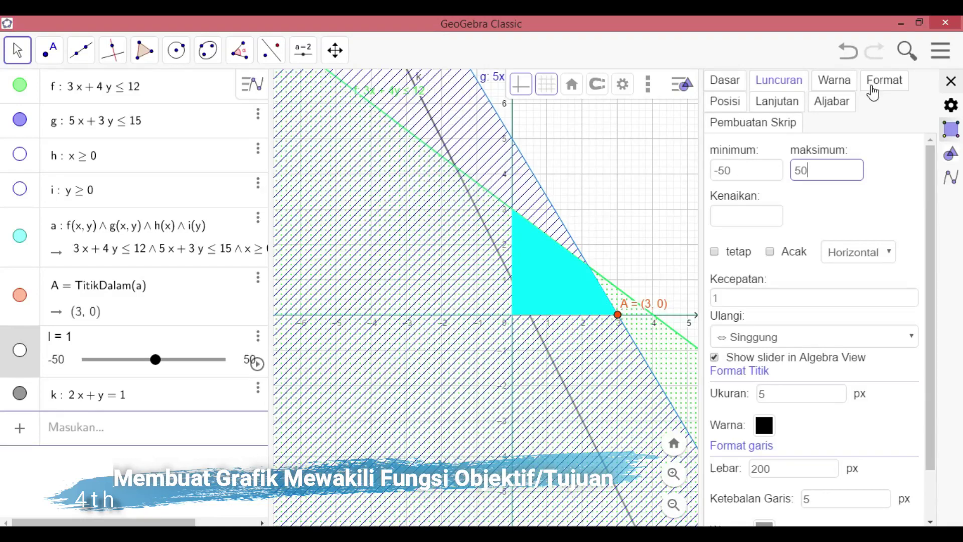
# Step: Open the colour settings of line k, try dark grey shades and colour the line red
pyautogui.click(185, 399)
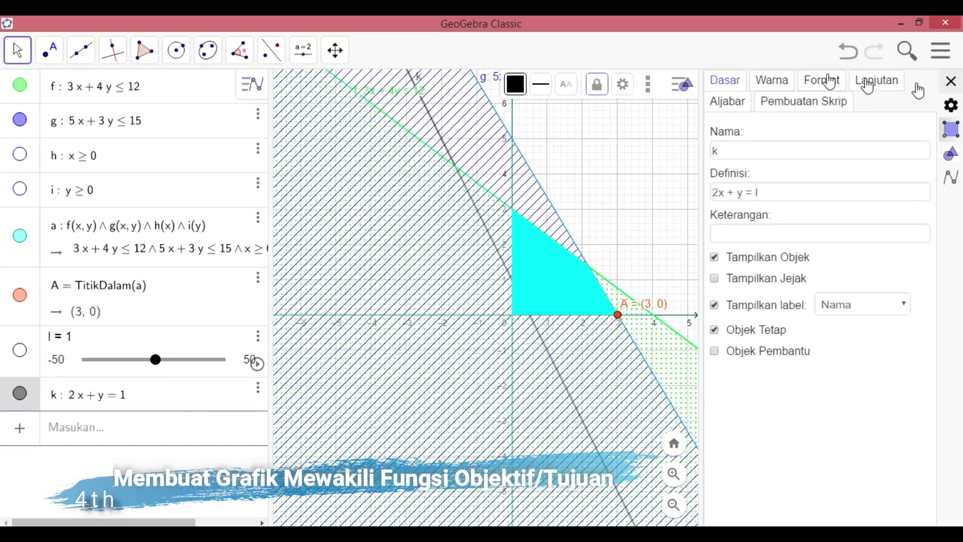
pyautogui.click(783, 81)
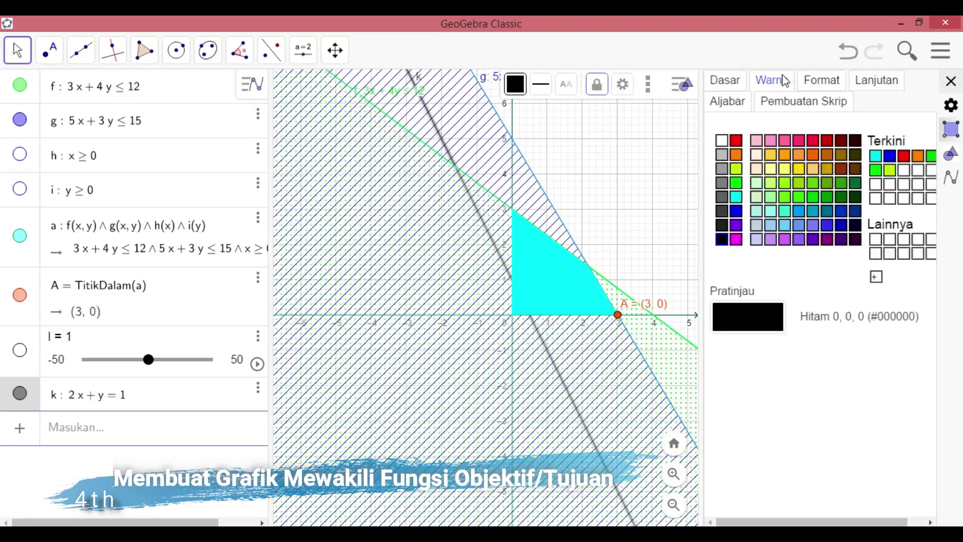
pyautogui.click(722, 224)
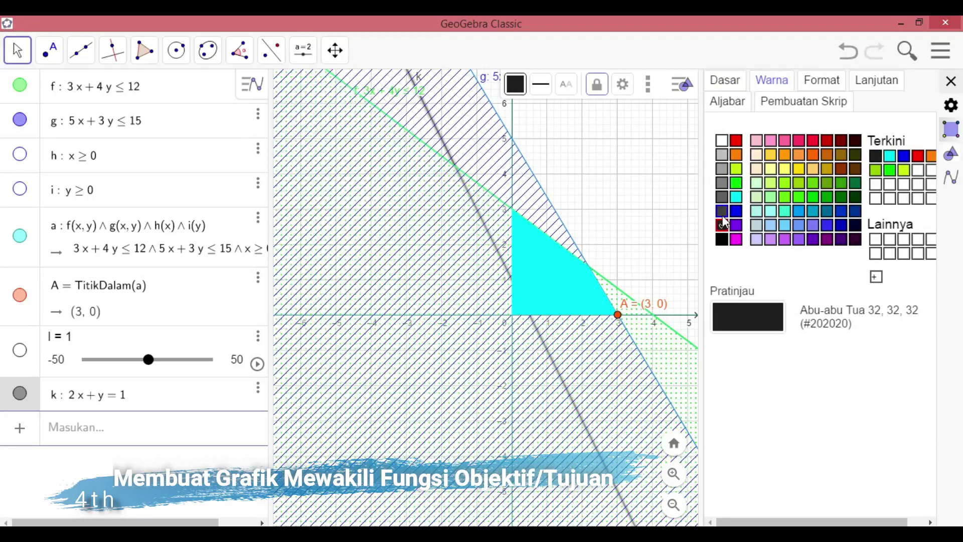
pyautogui.click(724, 210)
pyautogui.click(723, 224)
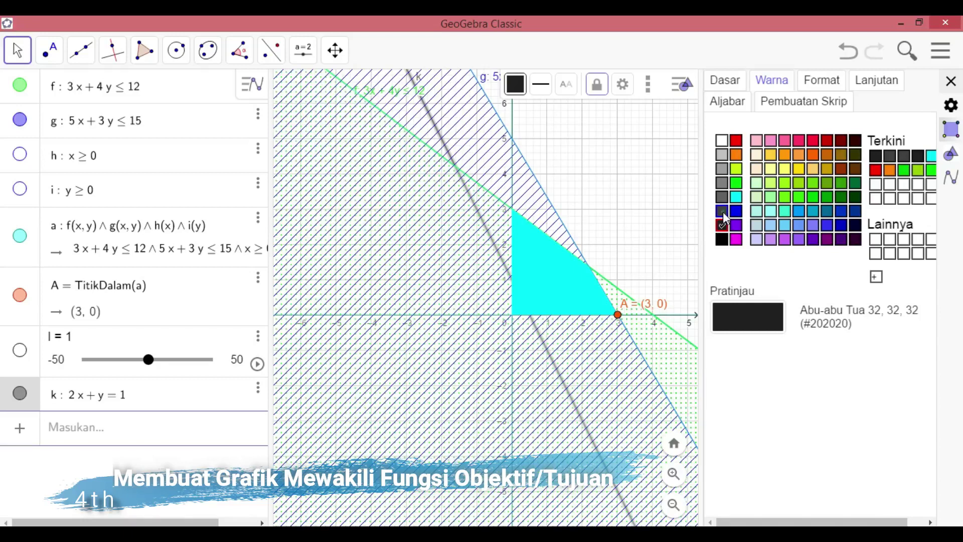
pyautogui.click(736, 140)
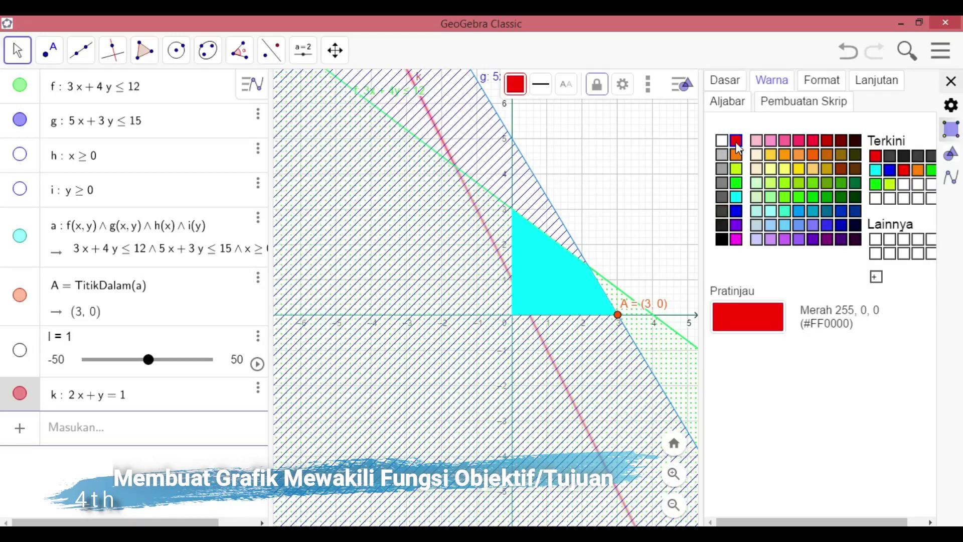
# Step: Put line k on layer 9 and close its settings
pyautogui.click(829, 85)
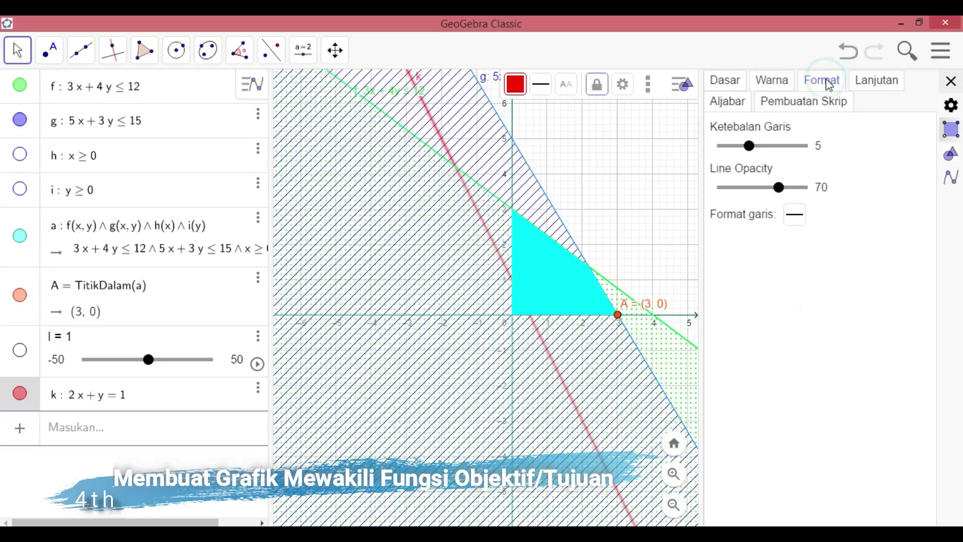
pyautogui.click(875, 79)
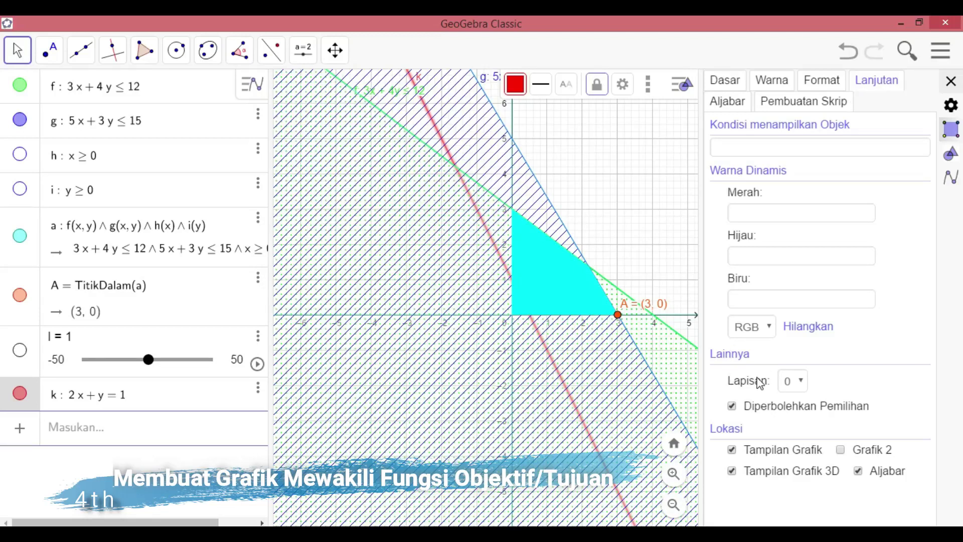
pyautogui.click(805, 379)
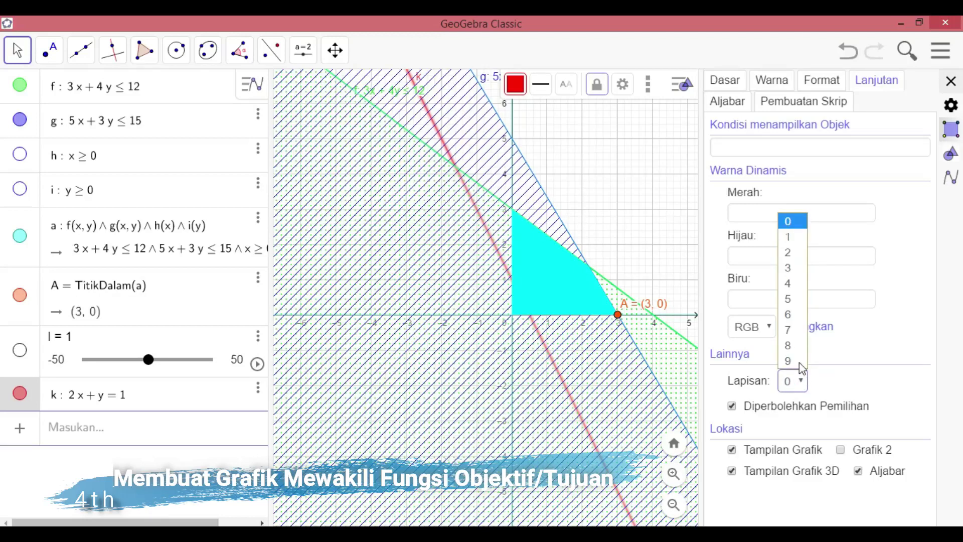
pyautogui.click(800, 363)
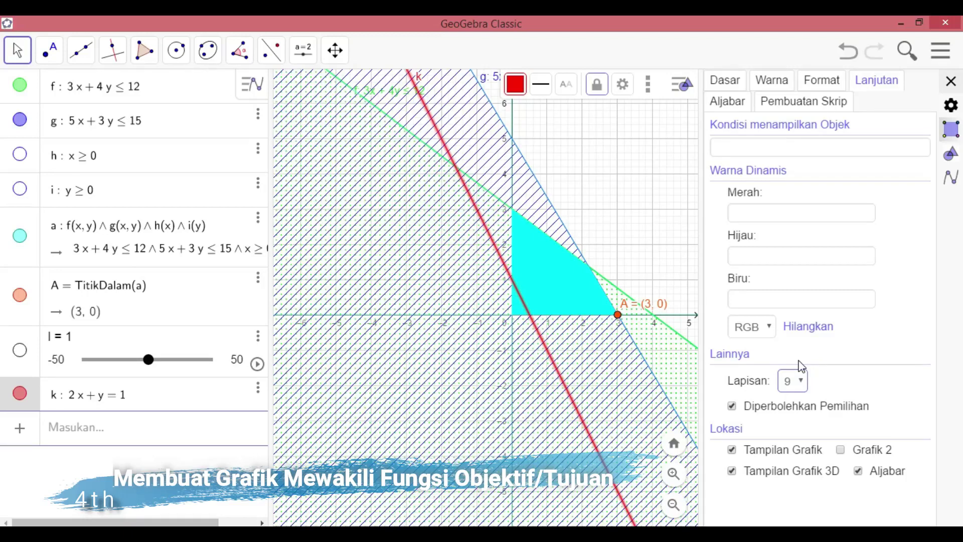
pyautogui.click(951, 84)
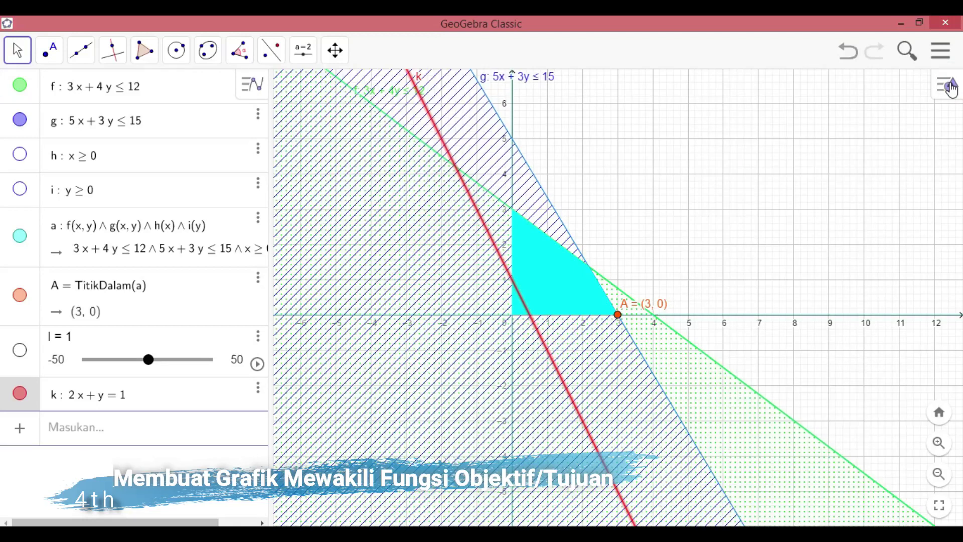
# Step: Set the label of line k to show its name and value (Nama & Nilai) and close its settings
pyautogui.click(951, 87)
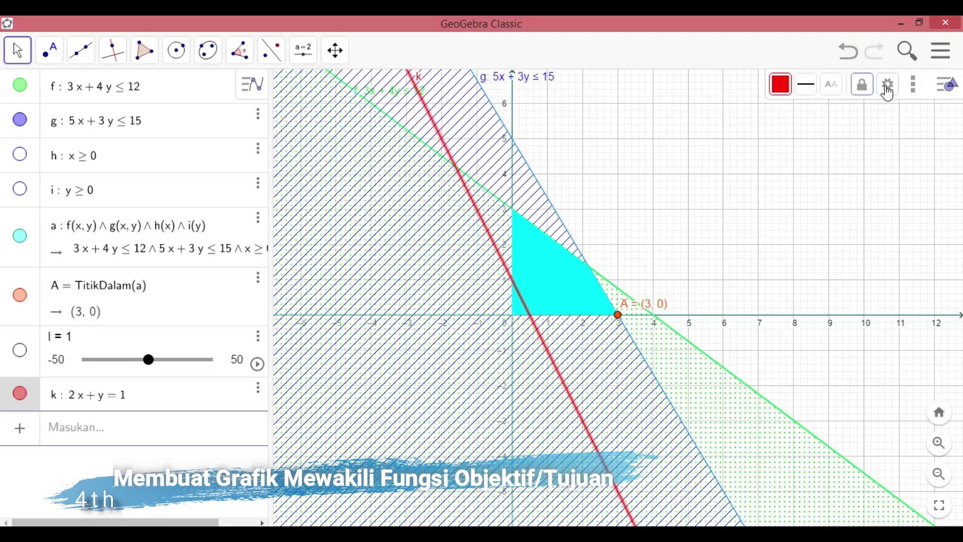
pyautogui.click(888, 85)
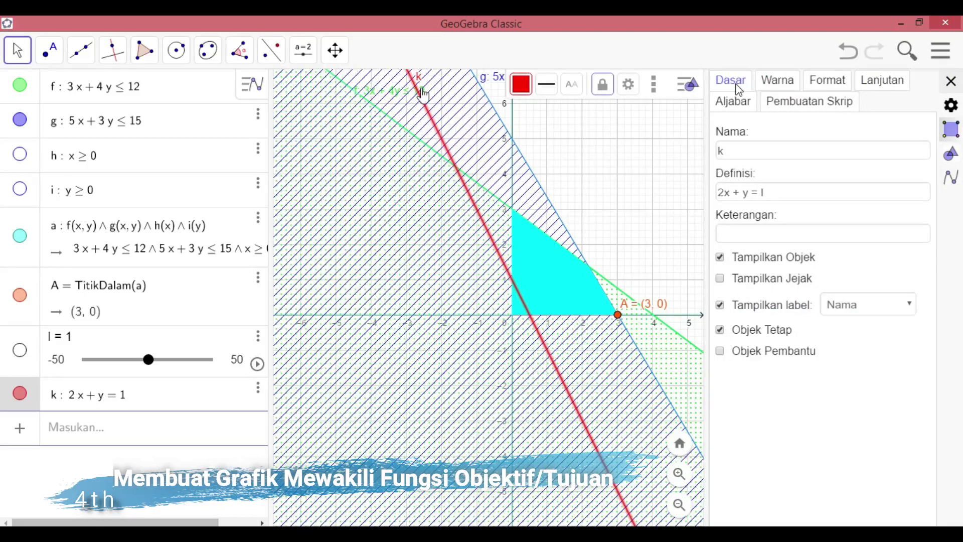
pyautogui.click(884, 310)
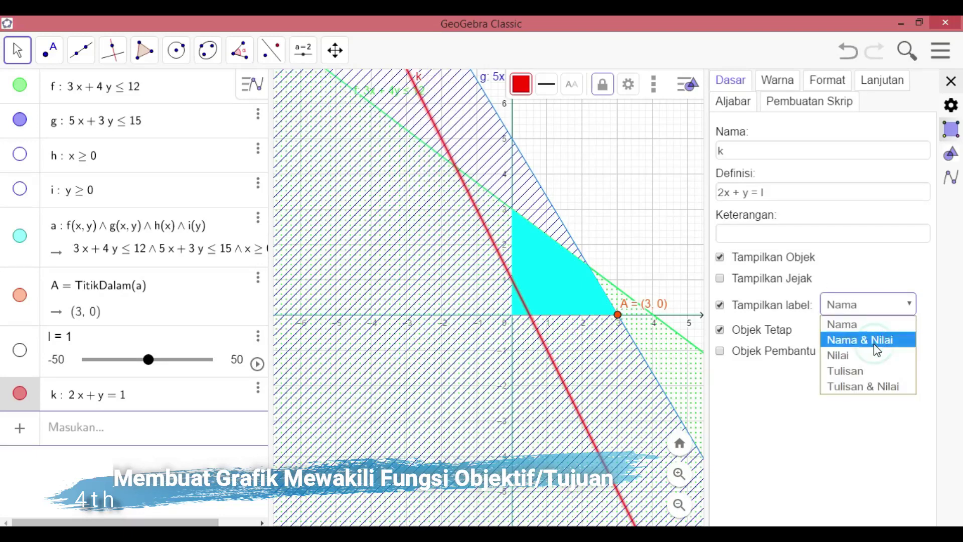
pyautogui.click(878, 346)
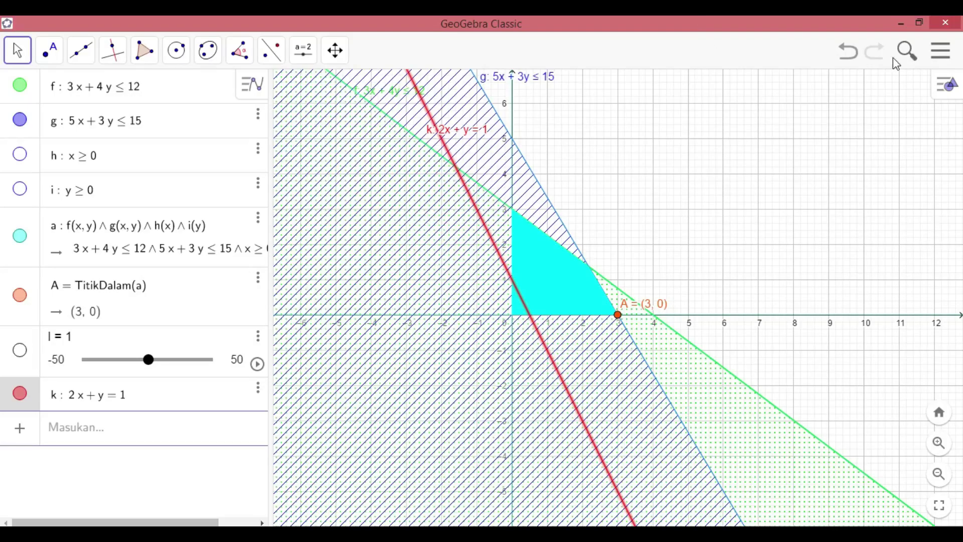
# Step: Show the second graphics view (Grafik 2) beside the first one and hide its axes
pyautogui.click(946, 65)
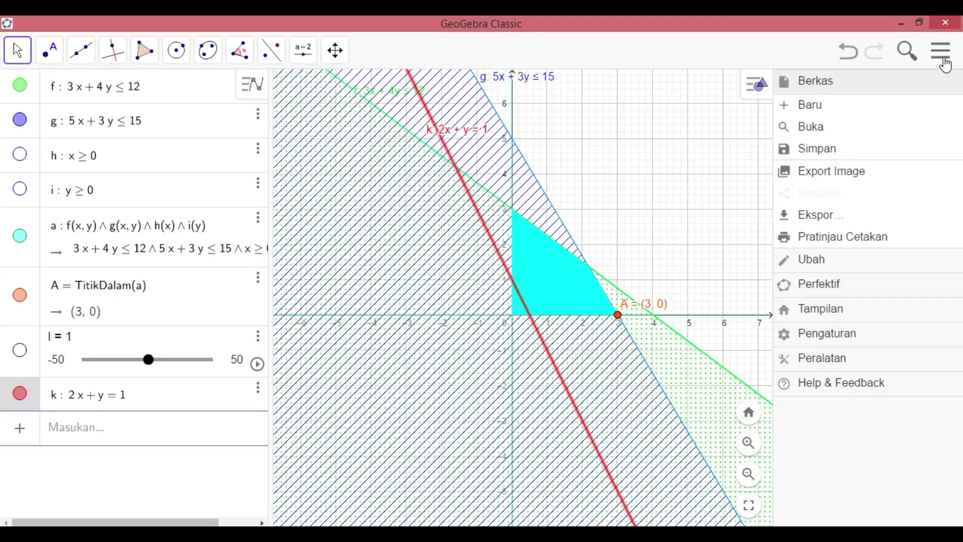
pyautogui.click(833, 312)
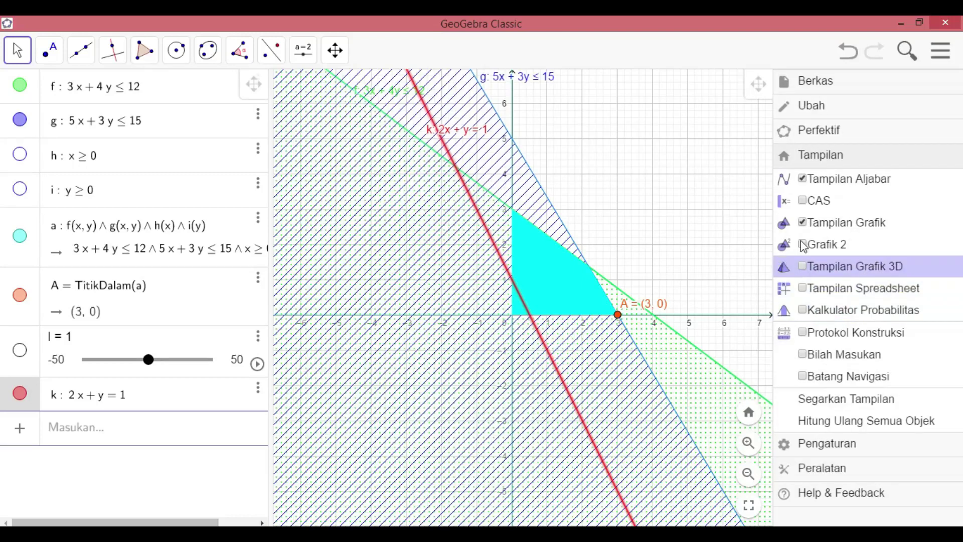
pyautogui.click(804, 246)
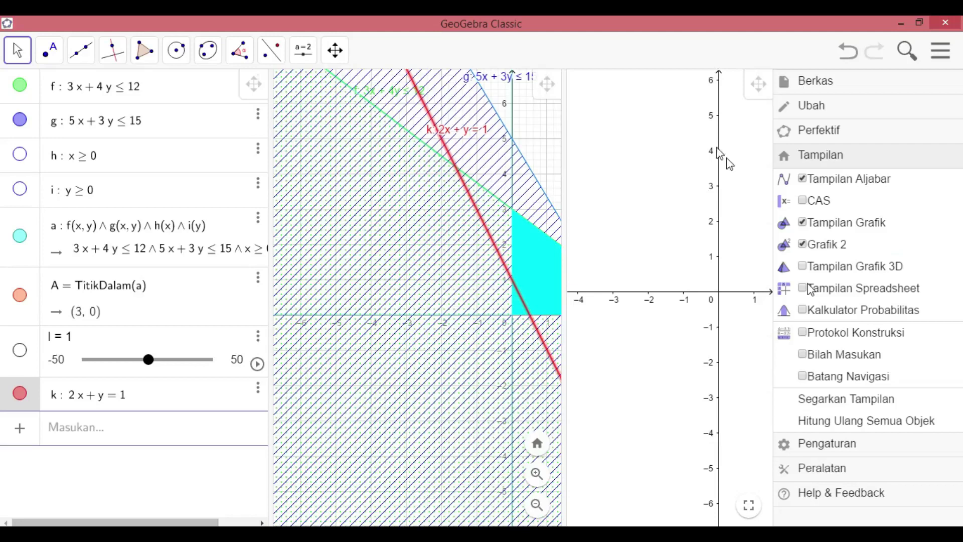
pyautogui.click(943, 54)
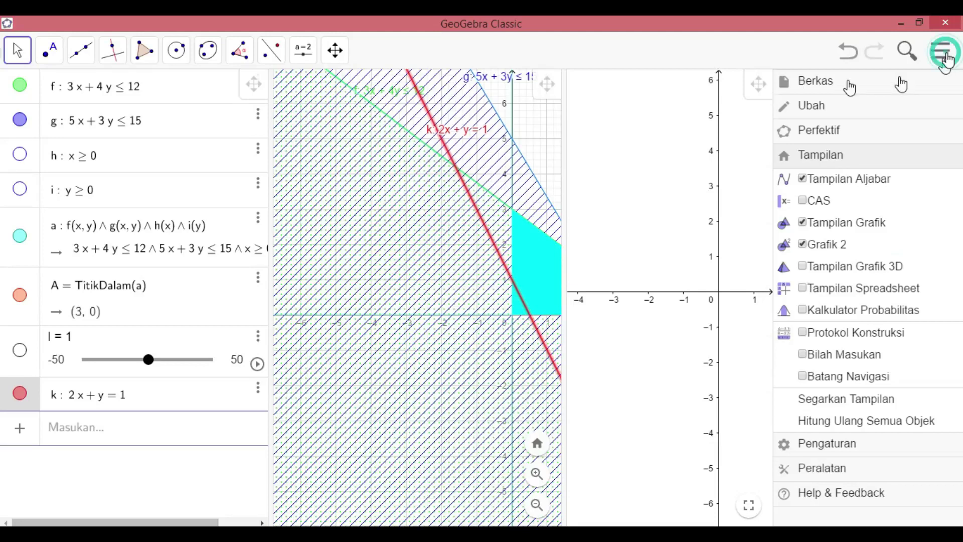
pyautogui.click(689, 127)
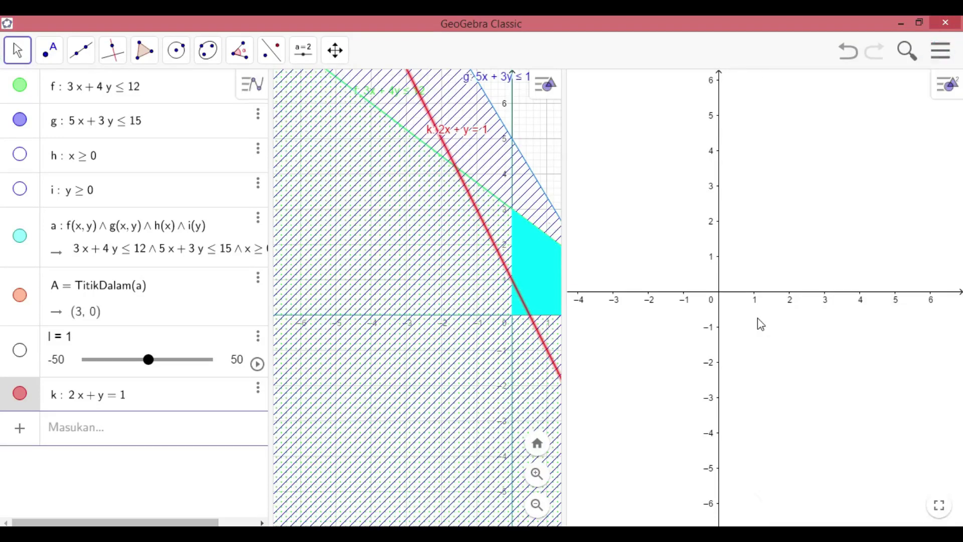
pyautogui.click(941, 85)
pyautogui.click(784, 86)
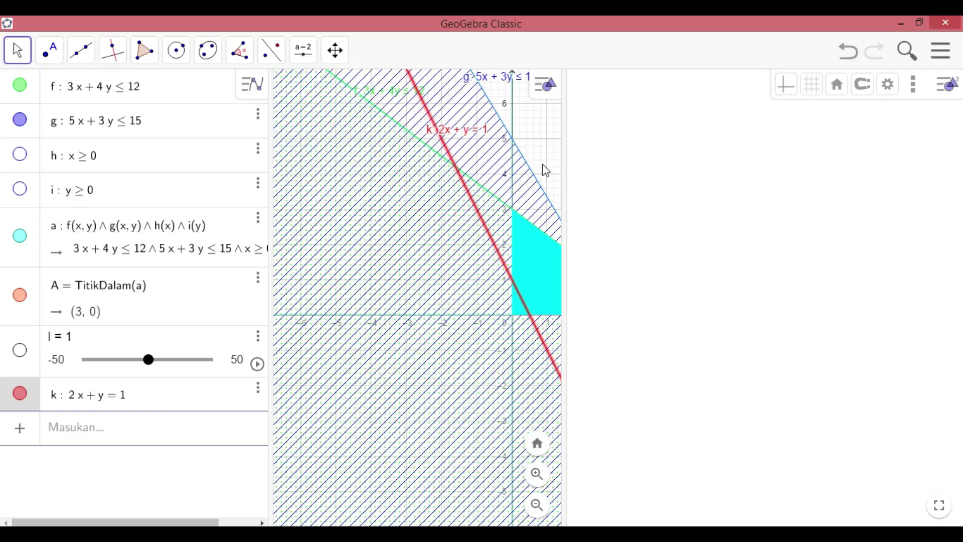
# Step: Widen the first graphics view, narrow the algebra view and shift the graph so the whole solution region and point A are in view
pyautogui.moveTo(572, 160); pyautogui.dragTo(616, 161)
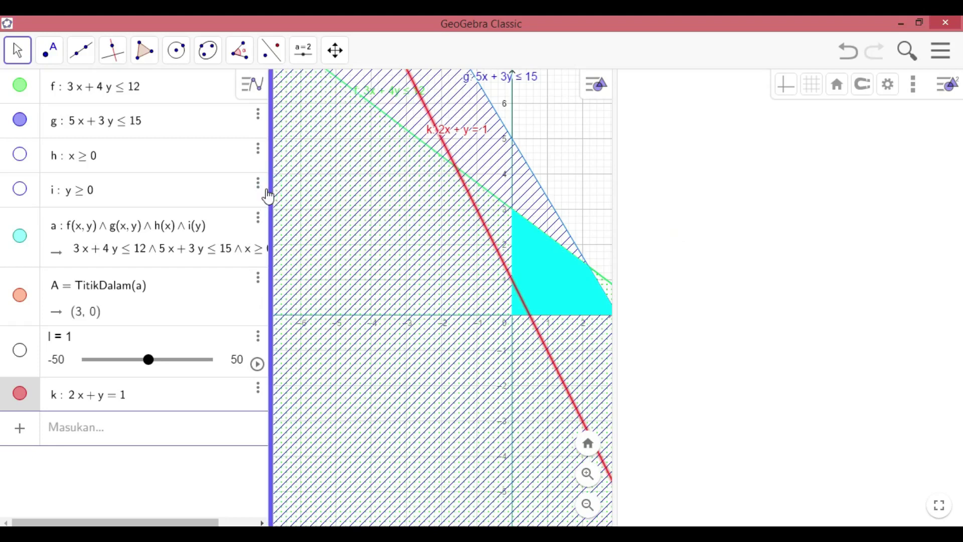
pyautogui.moveTo(252, 193); pyautogui.dragTo(253, 190)
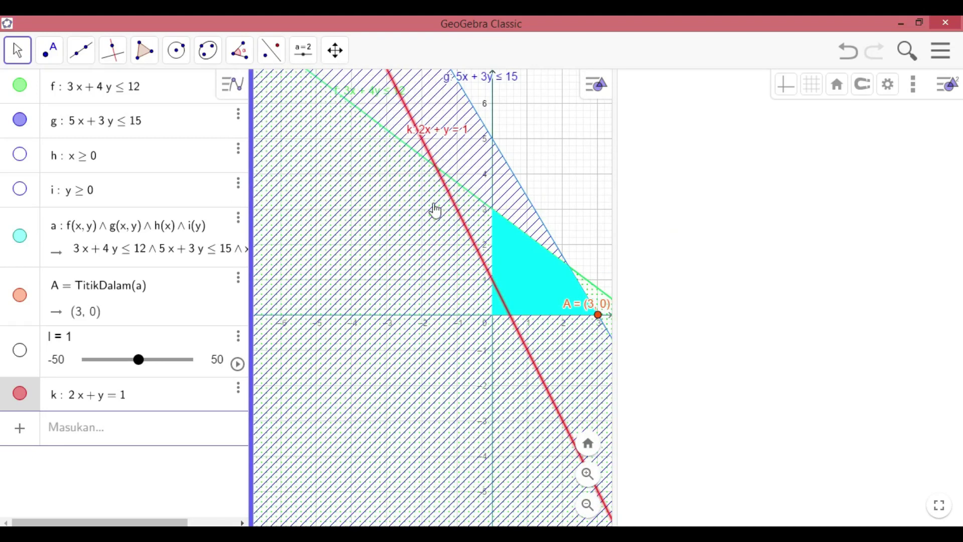
pyautogui.moveTo(542, 159); pyautogui.dragTo(424, 197)
# Step: Insert the bold title text "PROGRAM LINEAR SISTEM PERTIDAKSAMAAN LINEAR 2 VARIABEL" in the second graphics view
pyautogui.click(304, 51)
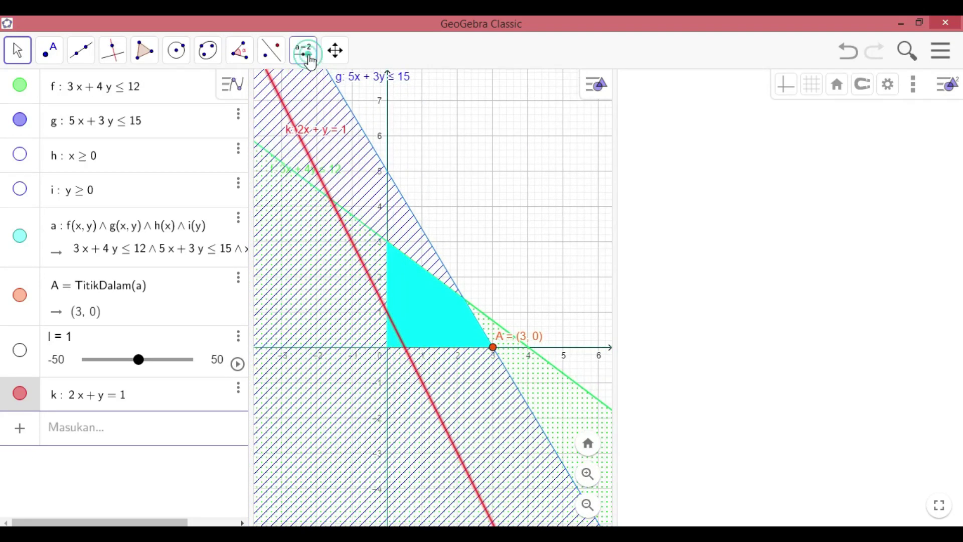
pyautogui.click(339, 120)
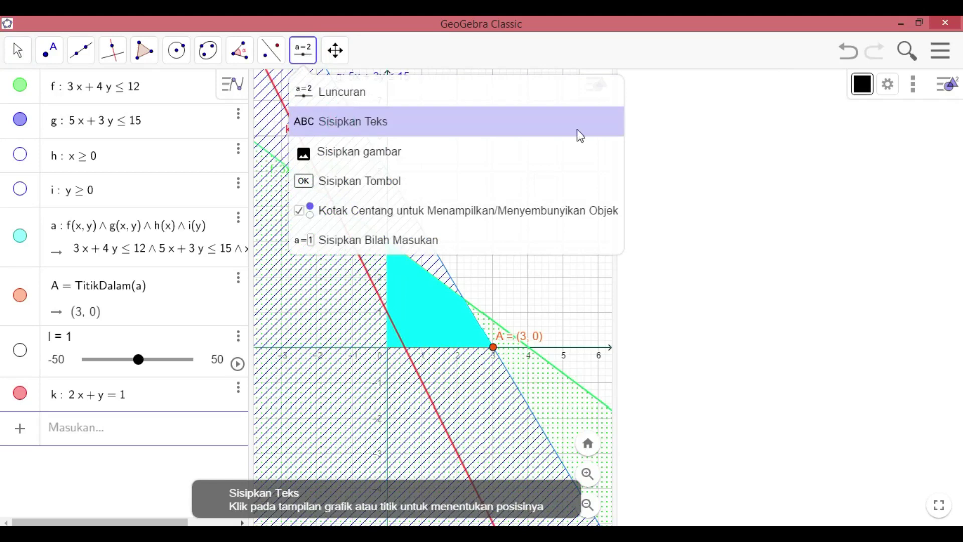
pyautogui.click(703, 129)
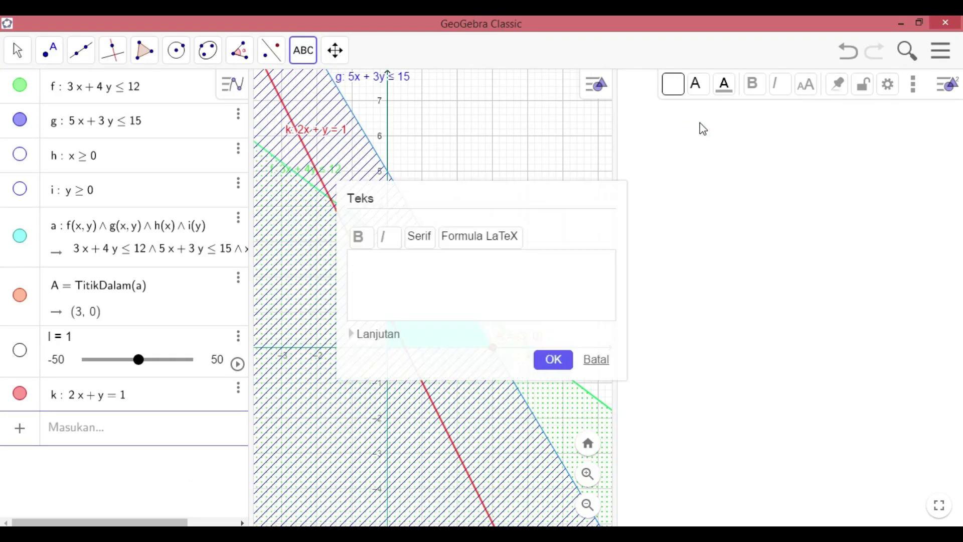
pyautogui.write('PROGRAM LINEAR')
pyautogui.press('Return')
pyautogui.write('SISTEM PERSAMAAN')
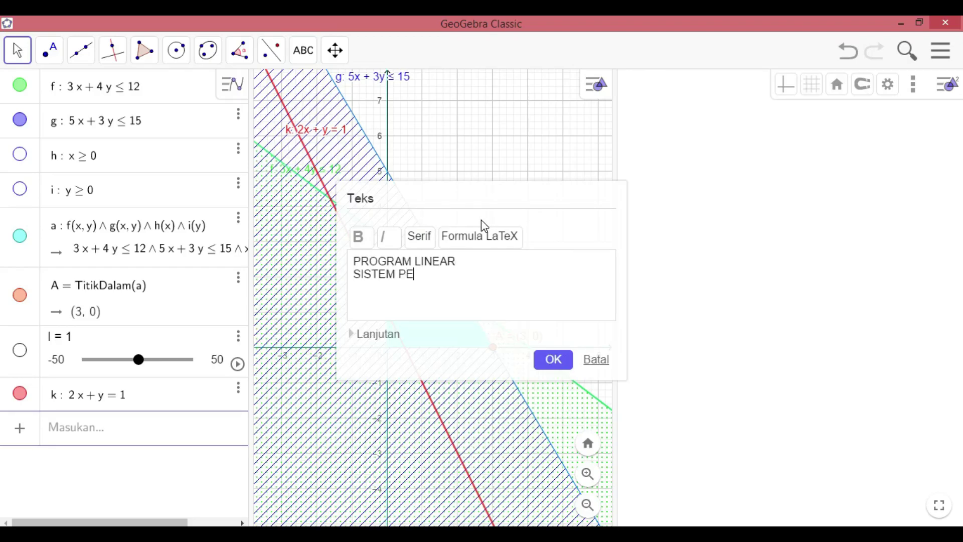
pyautogui.press('BackSpace')
pyautogui.press('BackSpace')
pyautogui.press('BackSpace')
pyautogui.press('BackSpace')
pyautogui.press('BackSpace')
pyautogui.press('BackSpace')
pyautogui.write('TIDAKSAMAAN LINEAR 2 VARIABEL')
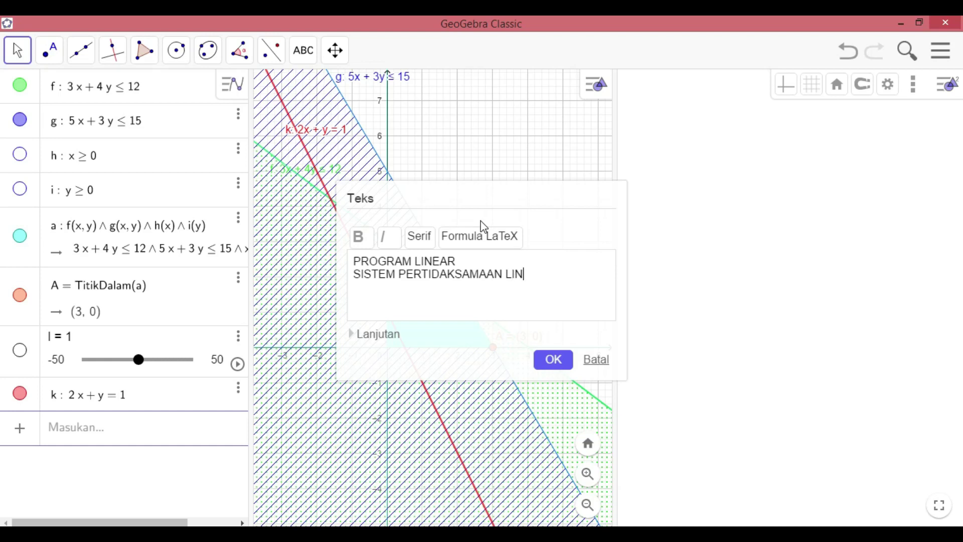
pyautogui.click(552, 361)
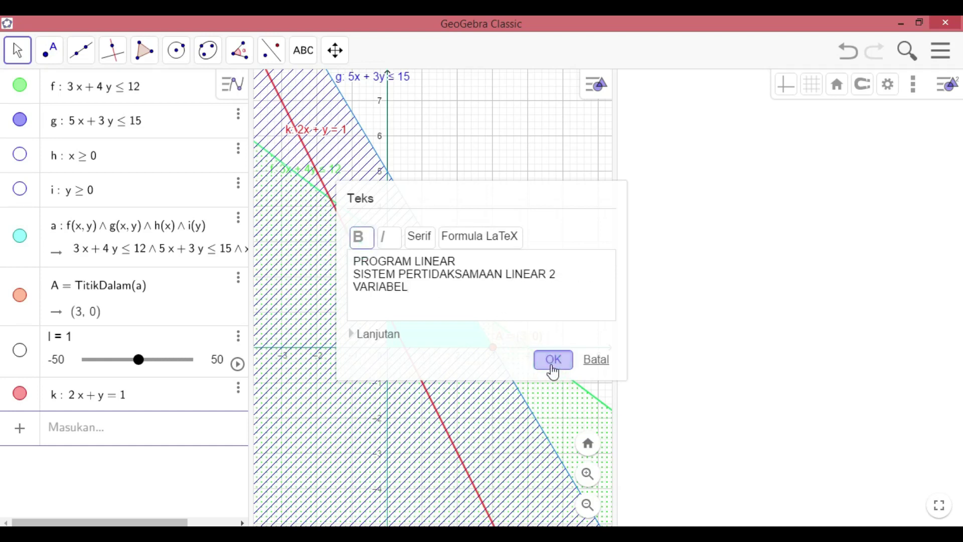
# Step: Reposition the title text in the second graphics view and add a line break after "PROGRAM LINEAR"
pyautogui.click(17, 50)
pyautogui.moveTo(821, 123); pyautogui.dragTo(753, 123)
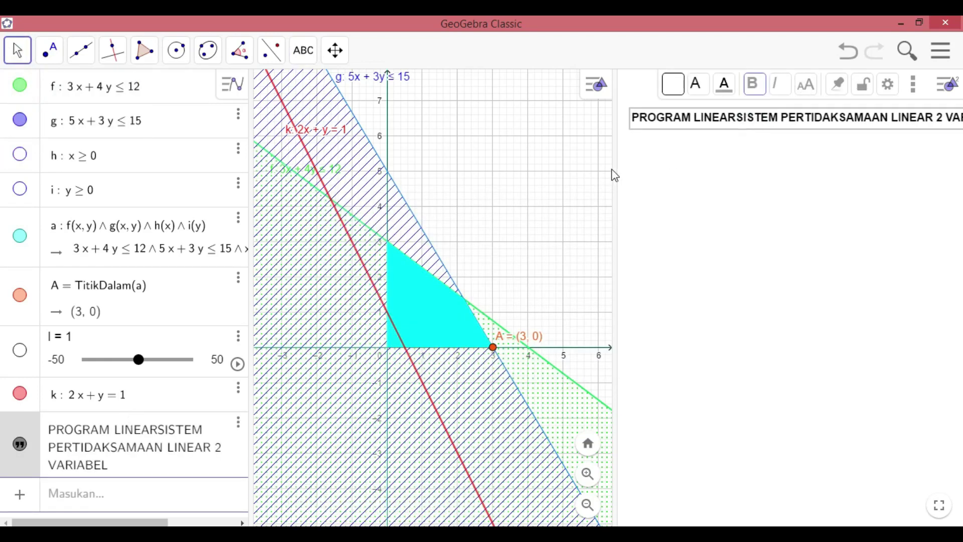
pyautogui.rightClick(806, 121)
pyautogui.click(839, 217)
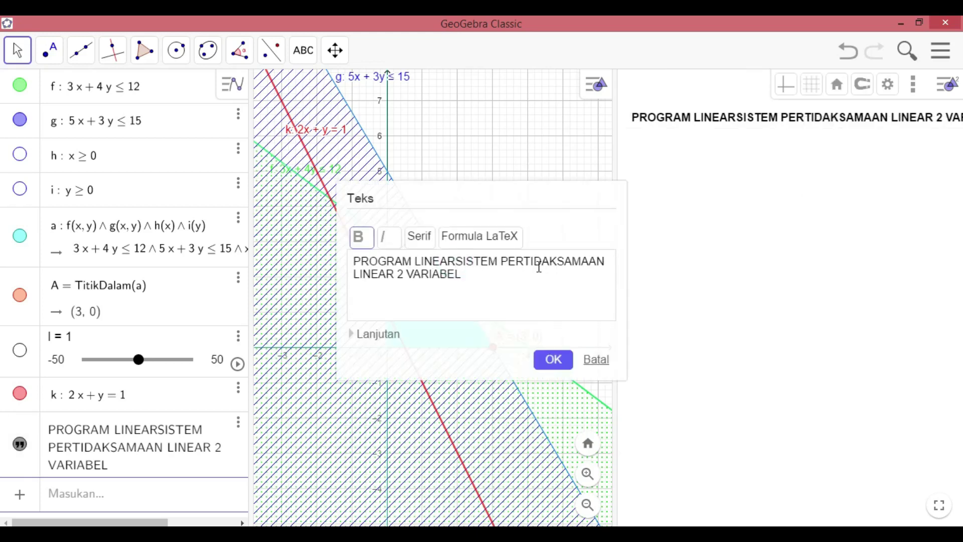
pyautogui.click(472, 261)
pyautogui.press('Return')
pyautogui.click(554, 360)
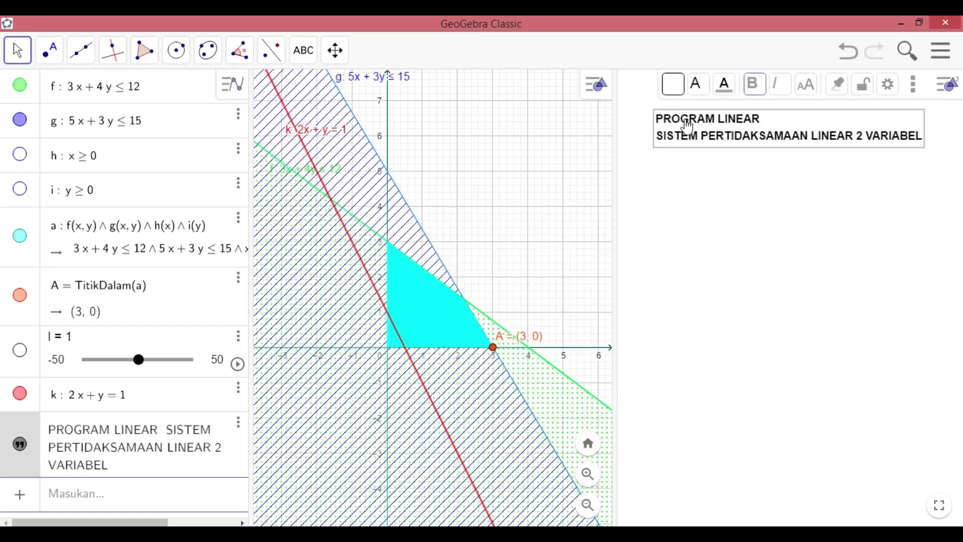
# Step: Start a text below the title reading "Ubah pertidaksamaan kendala 1 dan 2 dengan langsung mengetik pada bilah masukan di samping."
pyautogui.click(301, 55)
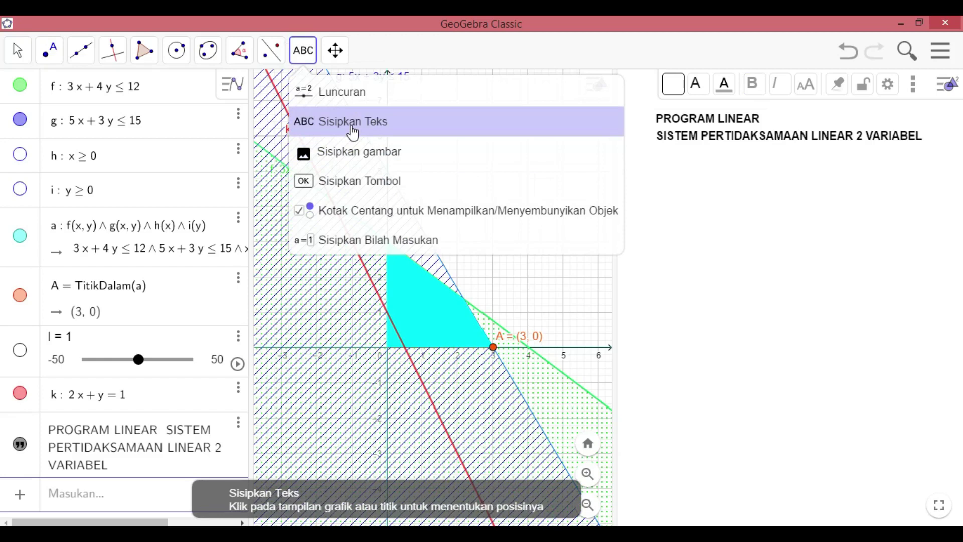
pyautogui.click(353, 132)
pyautogui.click(687, 217)
pyautogui.click(801, 181)
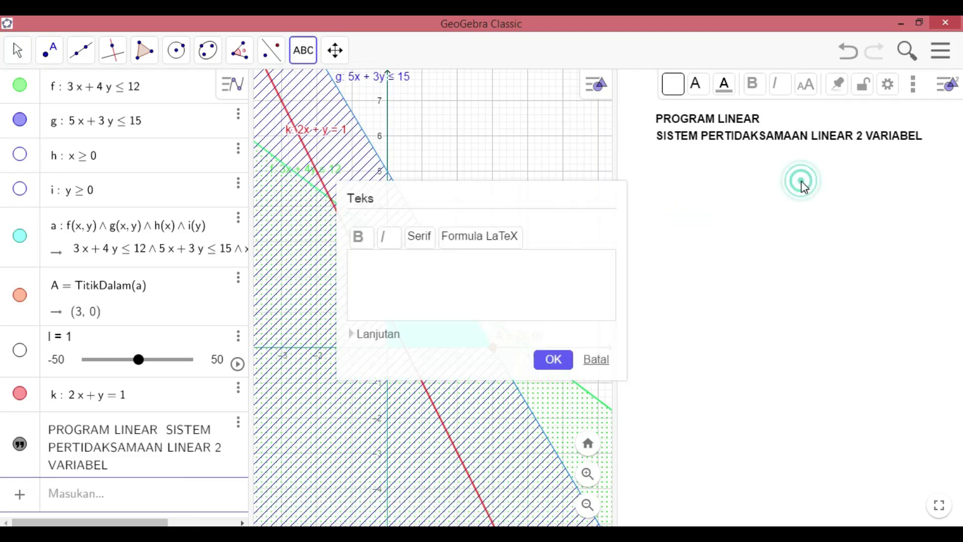
pyautogui.write('ubah p')
pyautogui.press('BackSpace')
pyautogui.press('BackSpace')
pyautogui.press('BackSpace')
pyautogui.press('BackSpace')
pyautogui.press('BackSpace')
pyautogui.press('BackSpace')
pyautogui.write('Ubah pertidakasamaan kendala1')
pyautogui.write(' dan 2 deng')
pyautogui.press('BackSpace')
pyautogui.press('BackSpace')
pyautogui.press('BackSpace')
pyautogui.press('BackSpace')
pyautogui.write('dengan langsung mengetik pada bilah masukan di samping.')
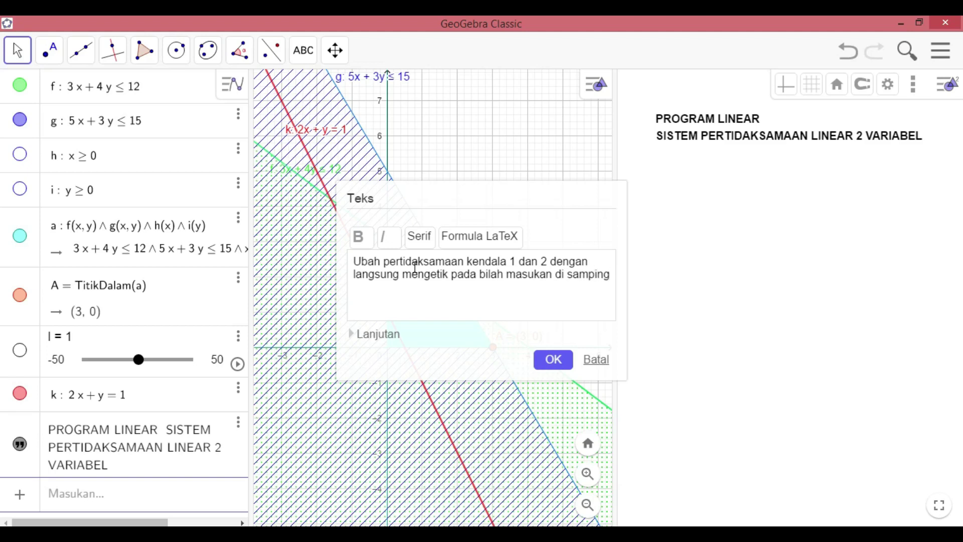
# Step: Add the line "Termasuk dapat mengubah tanda pertidaksamaannya" to the instruction text and confirm it
pyautogui.press('Return')
pyautogui.write('termasuk mengubah')
pyautogui.press('BackSpace')
pyautogui.press('BackSpace')
pyautogui.press('BackSpace')
pyautogui.press('BackSpace')
pyautogui.press('BackSpace')
pyautogui.press('BackSpace')
pyautogui.press('BackSpace')
pyautogui.press('BackSpace')
pyautogui.press('BackSpace')
pyautogui.press('BackSpace')
pyautogui.press('BackSpace')
pyautogui.press('BackSpace')
pyautogui.press('BackSpace')
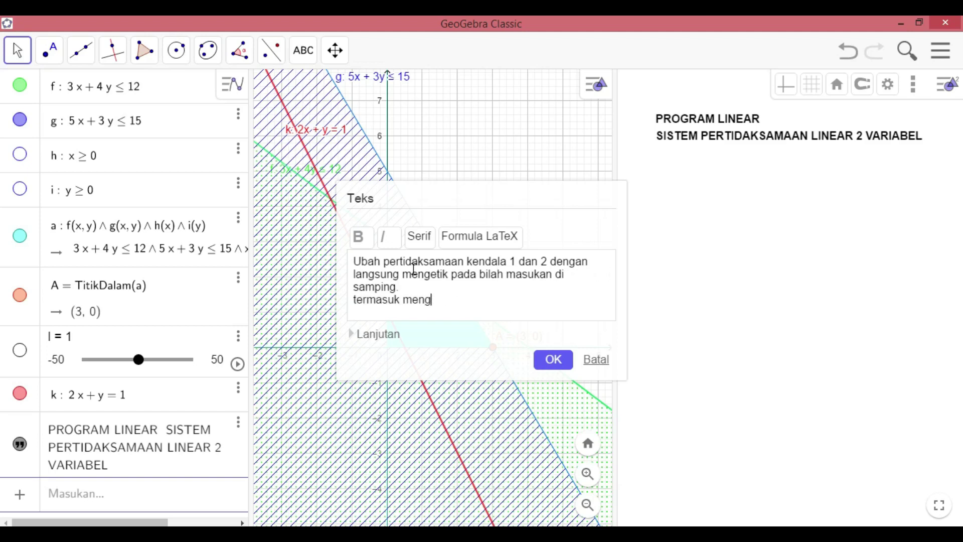
pyautogui.press('BackSpace')
pyautogui.press('BackSpace')
pyautogui.press('BackSpace')
pyautogui.press('BackSpace')
pyautogui.write('Termasuk dapat ')
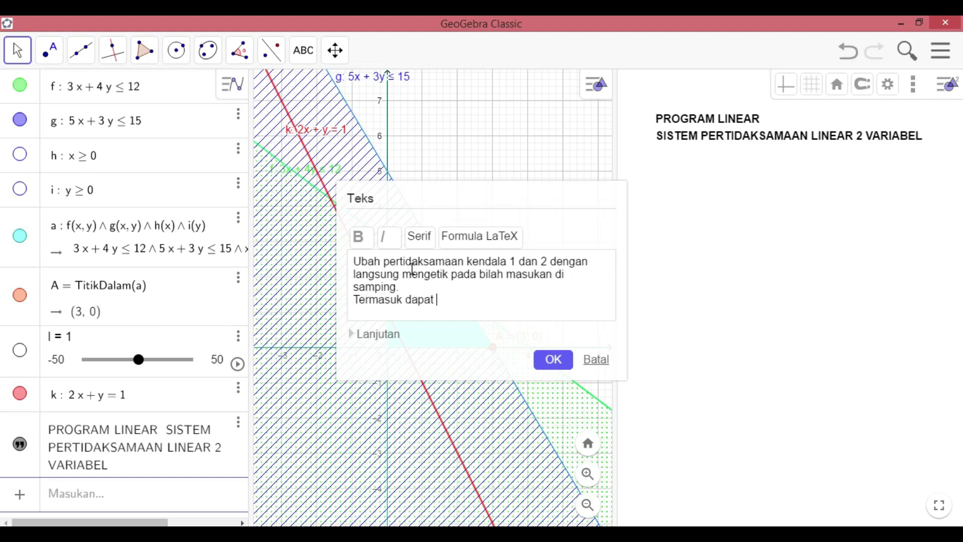
pyautogui.write('mengubah tanda pertidaksamaannya')
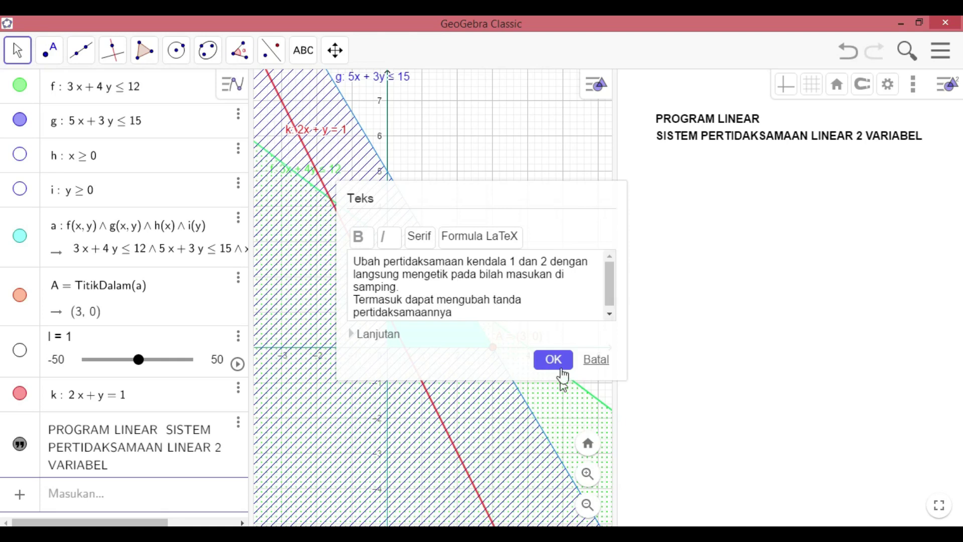
pyautogui.click(560, 365)
# Step: Move the instruction text clear of the title and widen the second graphics view
pyautogui.click(19, 54)
pyautogui.click(38, 93)
pyautogui.moveTo(660, 142); pyautogui.dragTo(705, 169)
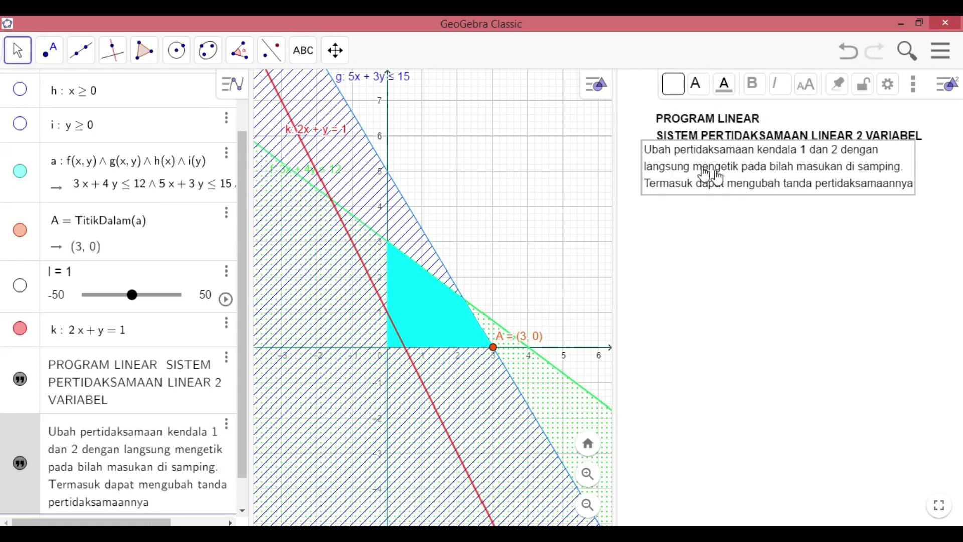
pyautogui.moveTo(618, 160); pyautogui.dragTo(582, 167)
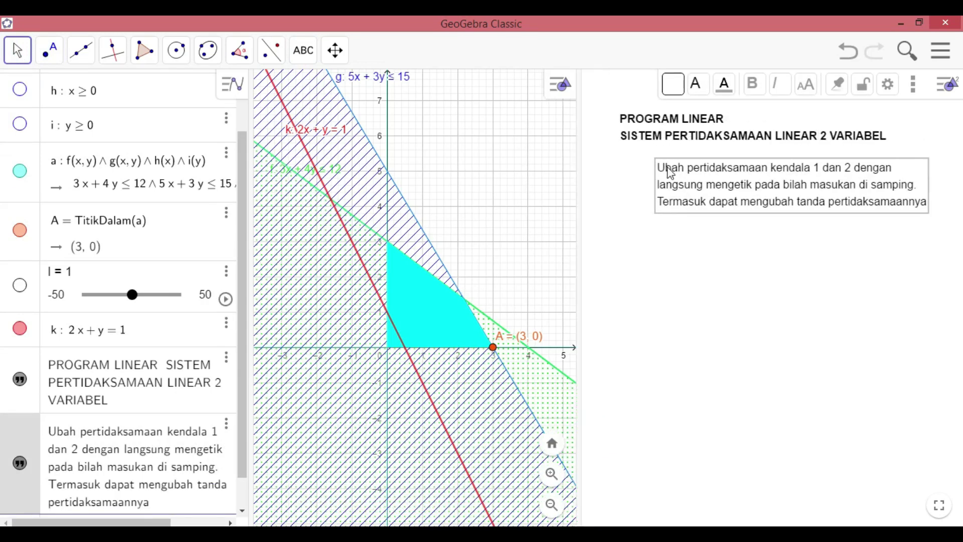
# Step: Remove "di samping" from the instruction text and align the text beneath the title
pyautogui.rightClick(709, 182)
pyautogui.click(724, 286)
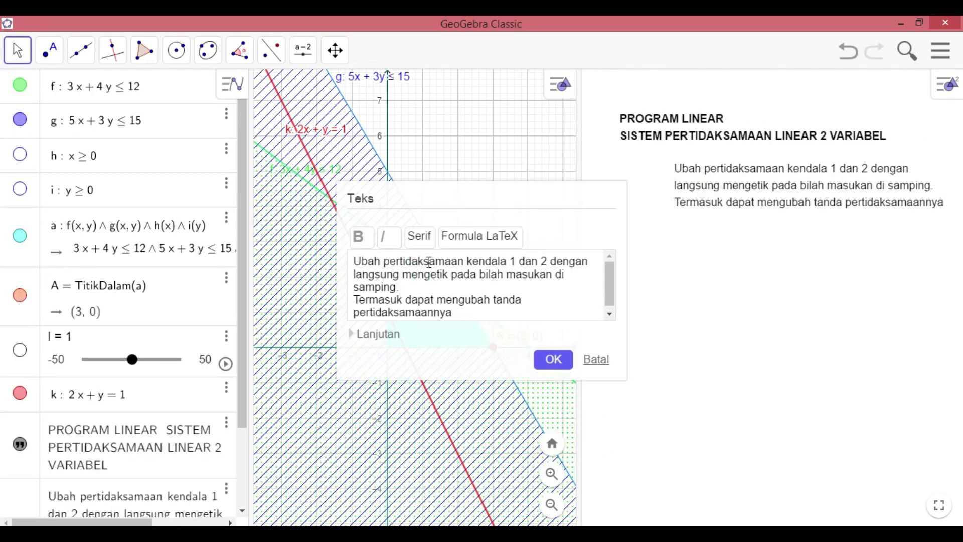
pyautogui.moveTo(396, 287); pyautogui.dragTo(555, 275)
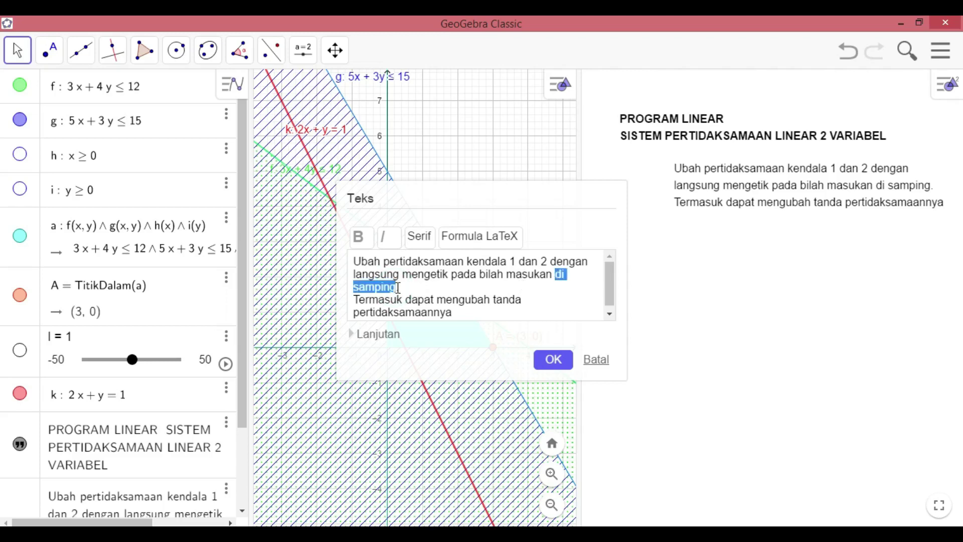
pyautogui.press('BackSpace')
pyautogui.click(554, 360)
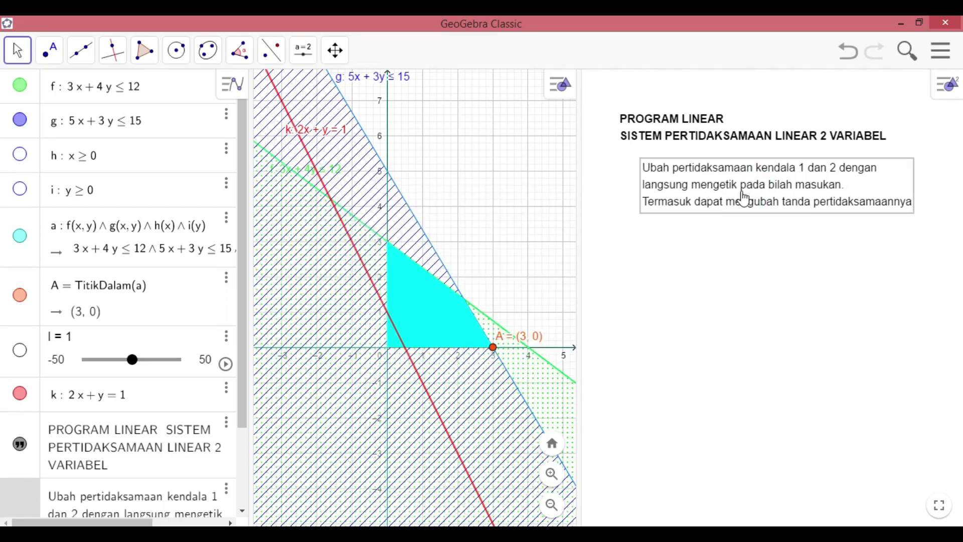
pyautogui.moveTo(744, 198); pyautogui.dragTo(724, 211)
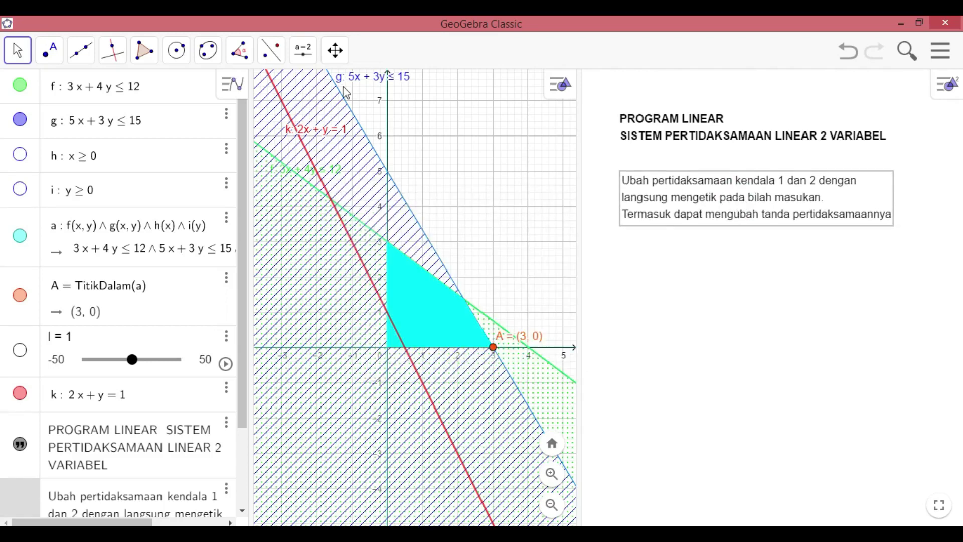
# Step: Insert an input box captioned "Kendala 1:" below the instruction text, linked to inequality f: 3x + 4y ≤ 12
pyautogui.click(303, 49)
pyautogui.click(368, 213)
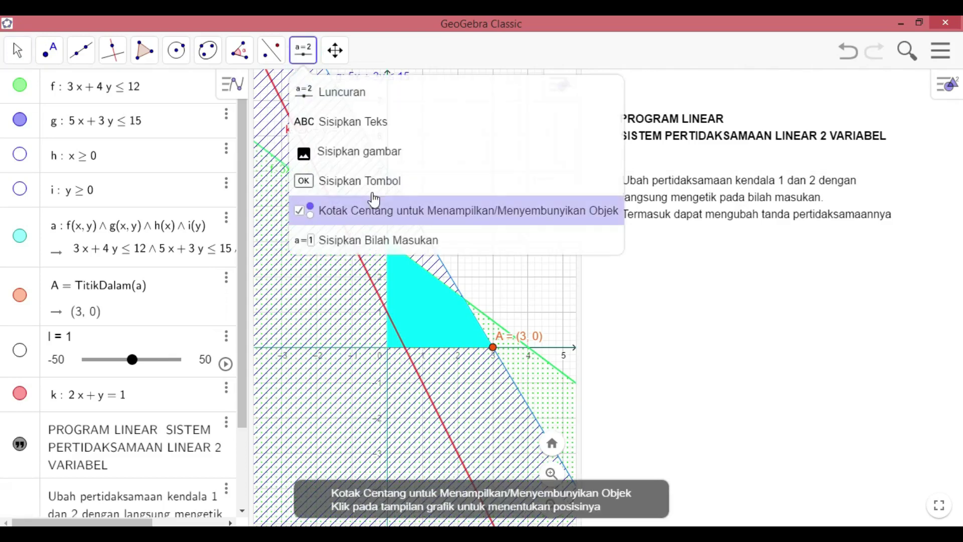
pyautogui.click(386, 246)
pyautogui.click(619, 257)
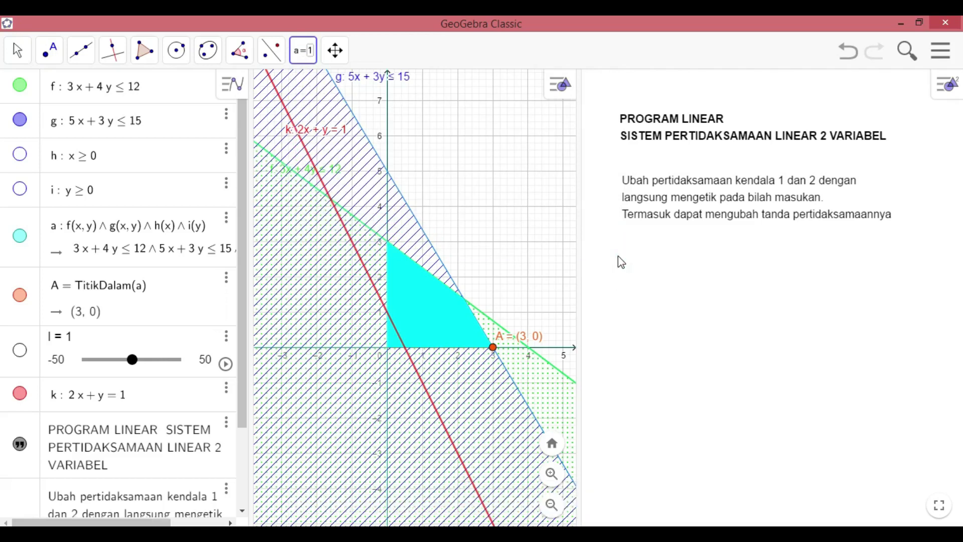
pyautogui.click(172, 264)
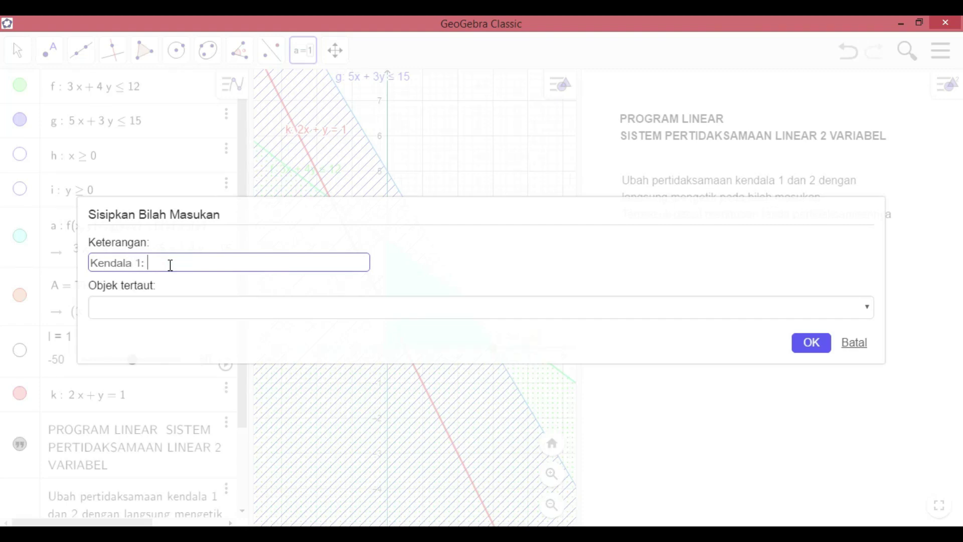
pyautogui.click(165, 314)
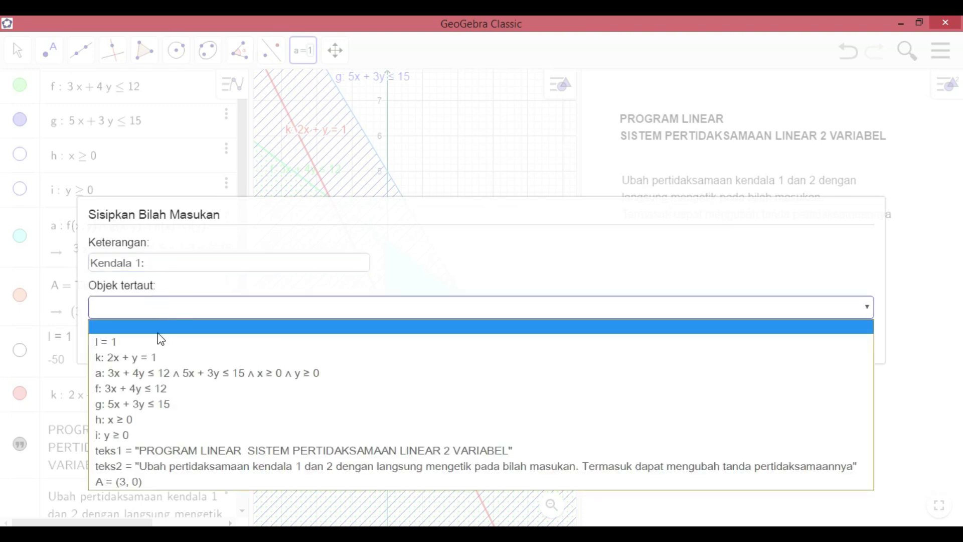
pyautogui.click(148, 388)
pyautogui.click(807, 346)
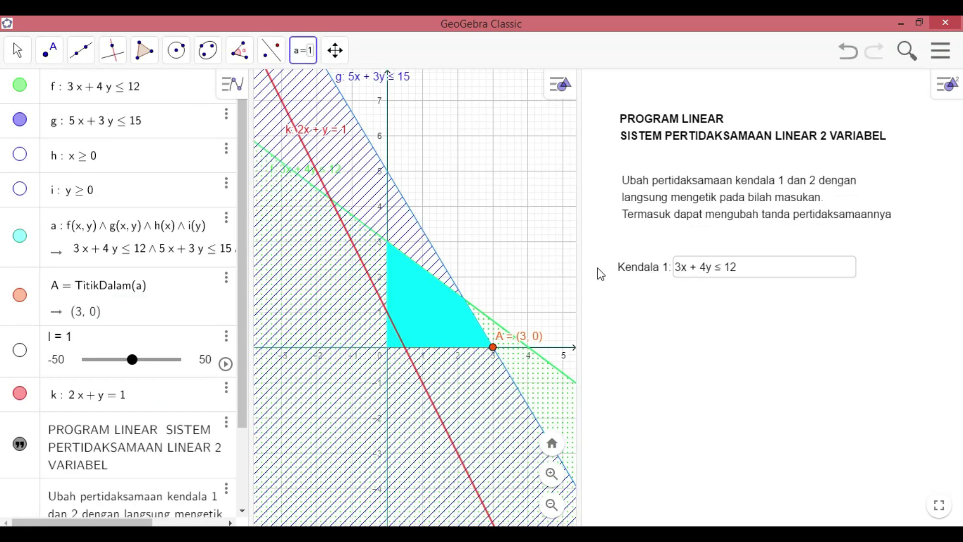
# Step: Insert an input box captioned "Kendala 2:" beneath the Kendala 1 box, linked to inequality g: 5x + 3y ≤ 15
pyautogui.click(622, 291)
pyautogui.click(146, 260)
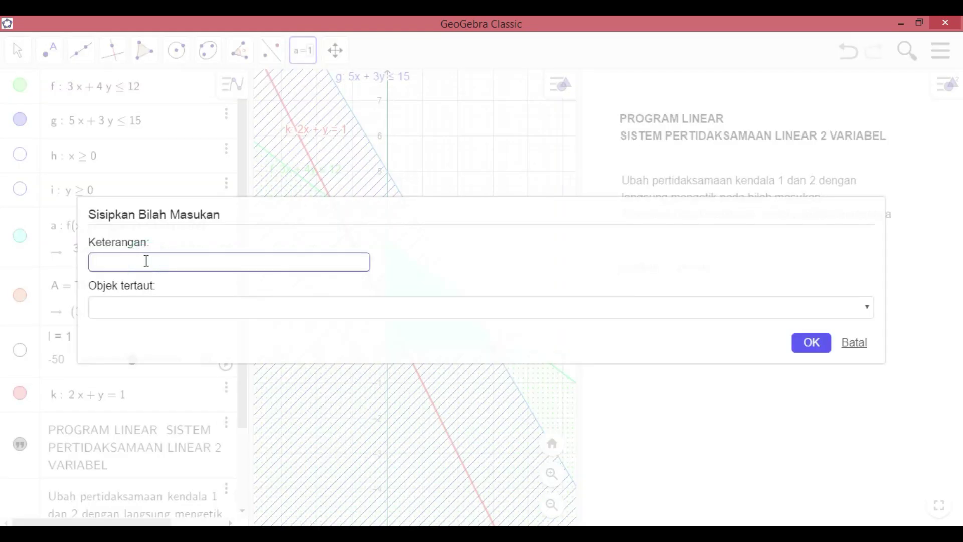
pyautogui.write('Kendala22:')
pyautogui.click(129, 314)
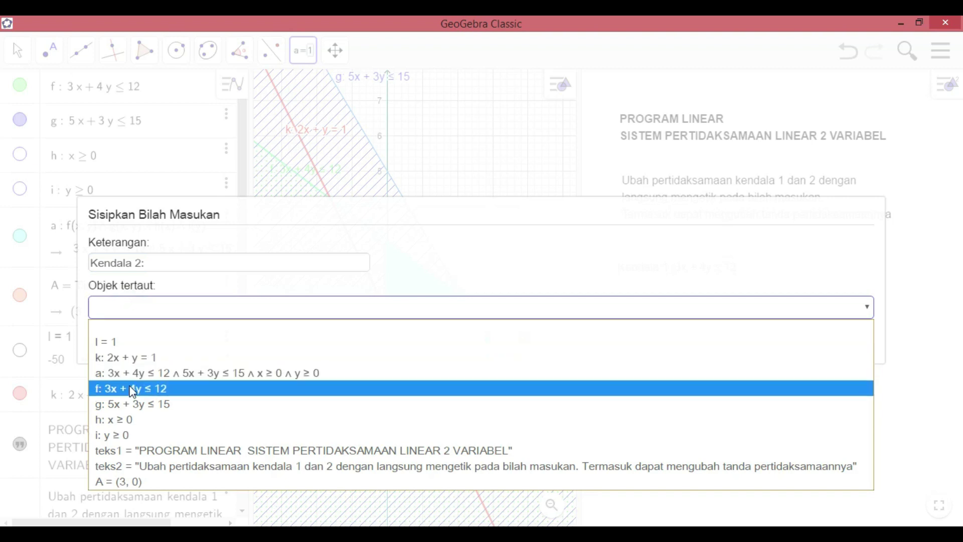
pyautogui.click(131, 404)
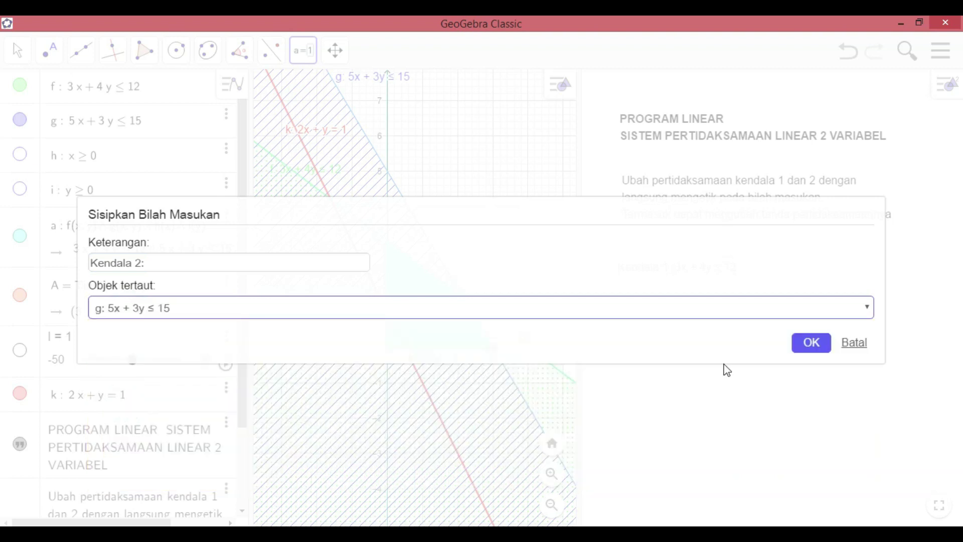
pyautogui.click(799, 345)
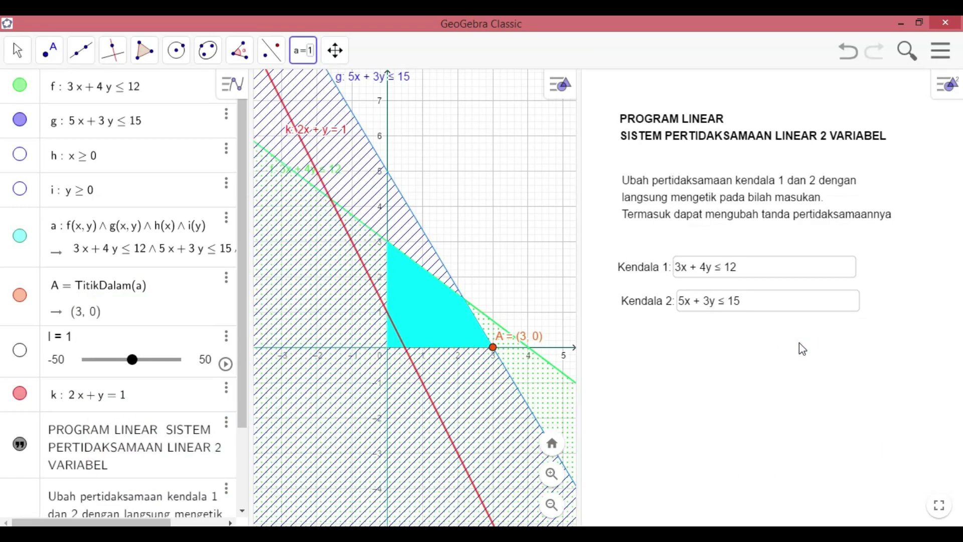
pyautogui.click(621, 331)
pyautogui.click(847, 343)
# Step: Insert a text below the input boxes reading "Kendala 3:" followed by the dynamic value of object h
pyautogui.click(307, 55)
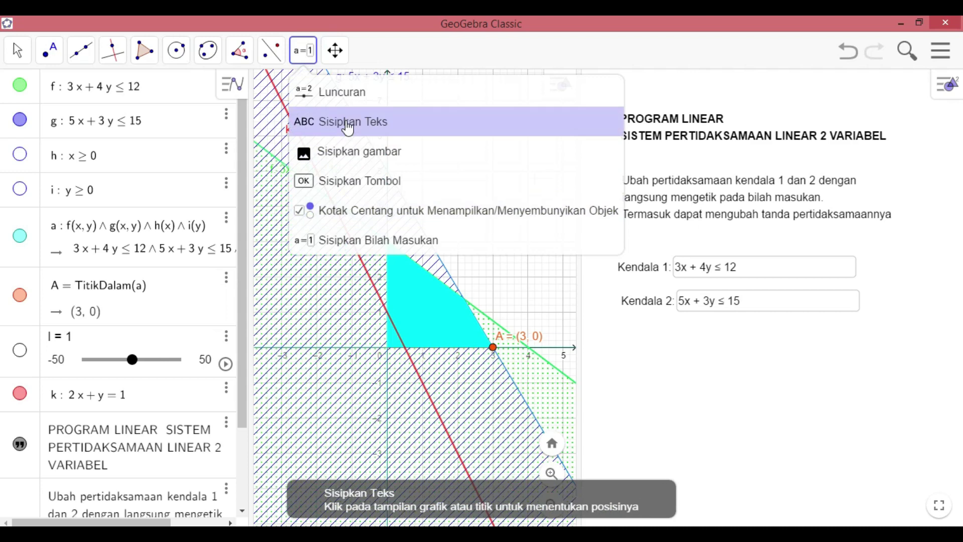
pyautogui.click(346, 126)
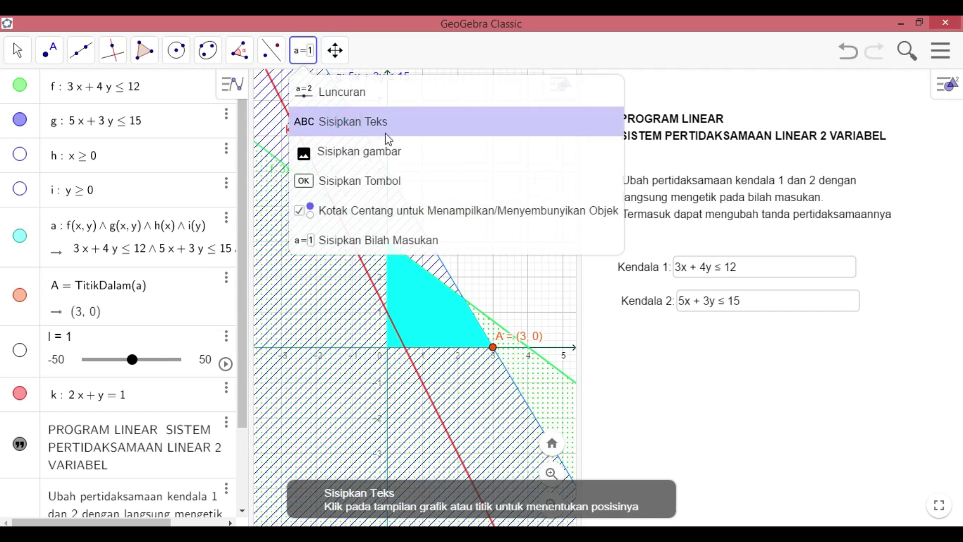
pyautogui.click(622, 332)
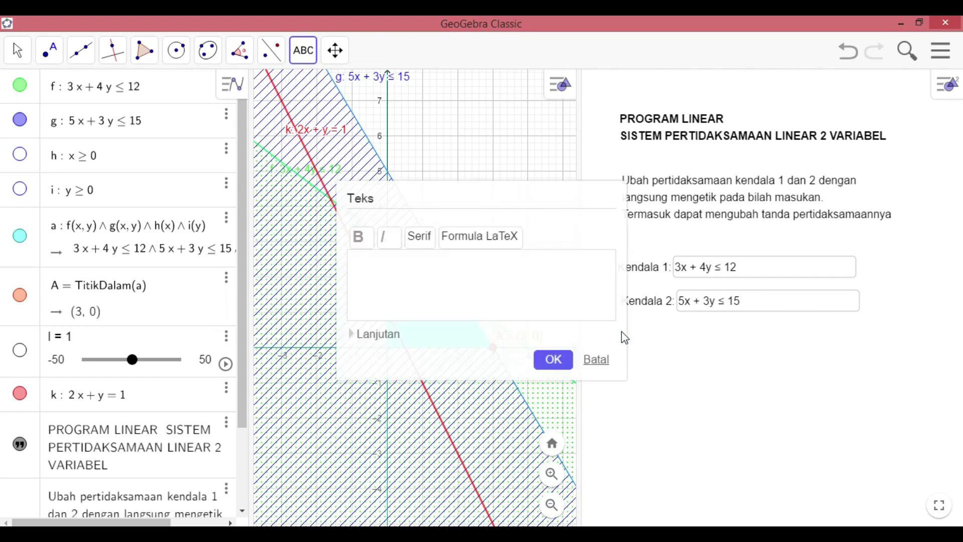
pyautogui.write('Kendala 3:')
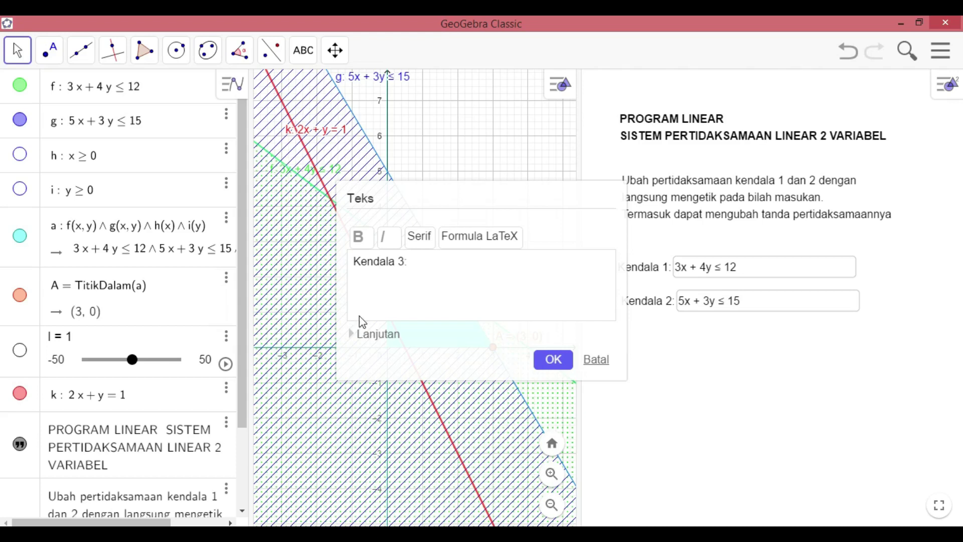
pyautogui.click(354, 334)
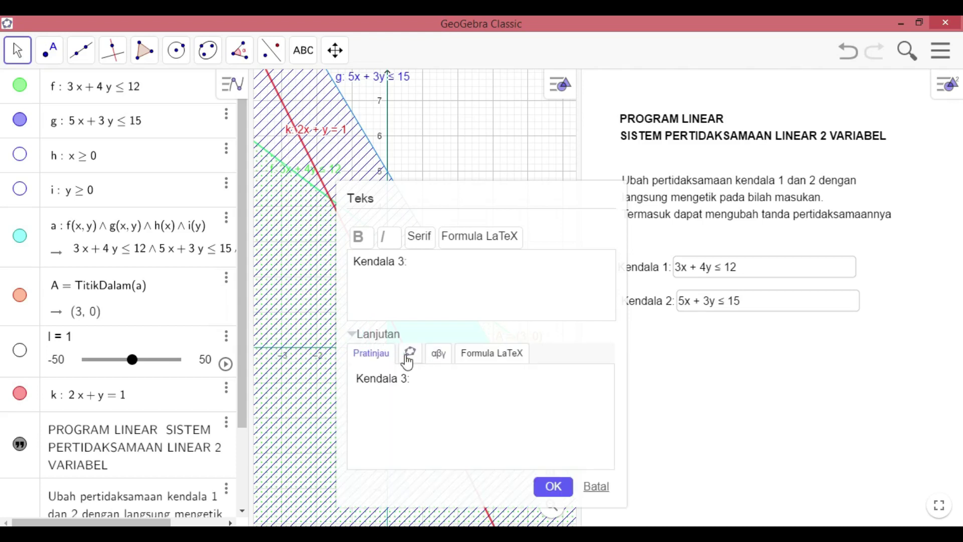
pyautogui.click(410, 356)
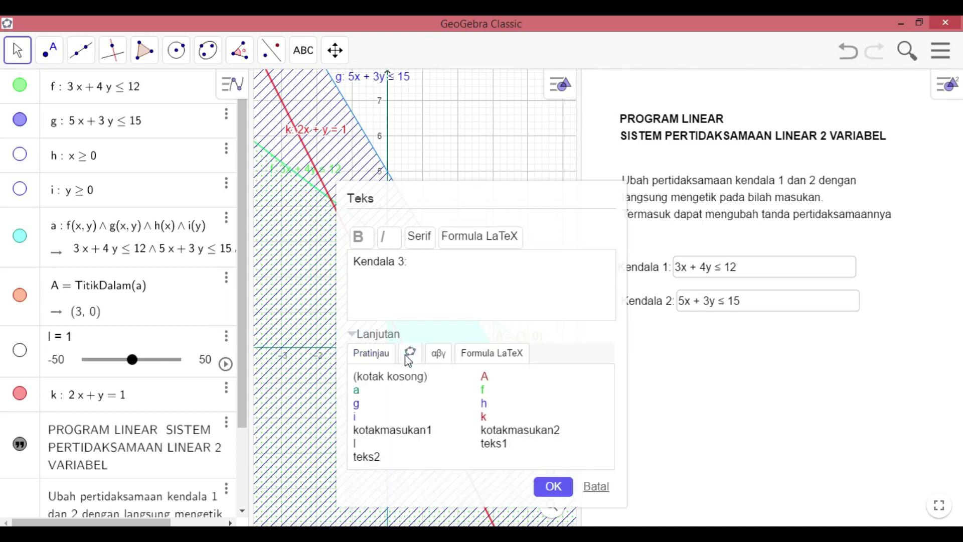
pyautogui.click(487, 407)
pyautogui.click(554, 487)
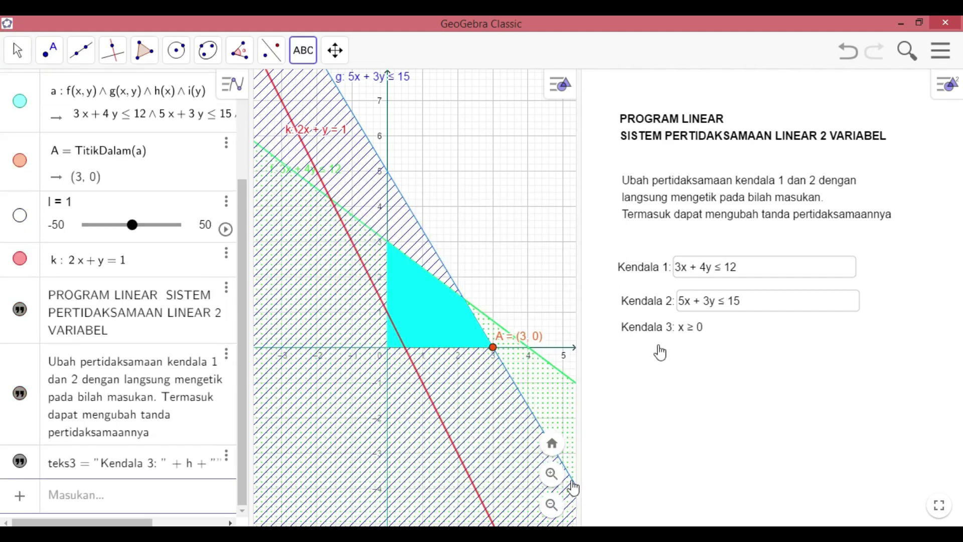
# Step: Add a text reading "Kendala 4:" with the dynamic value of object i, and place it slightly lower beneath Kendala 3
pyautogui.click(624, 351)
pyautogui.click(409, 261)
pyautogui.write('Kendala 4:')
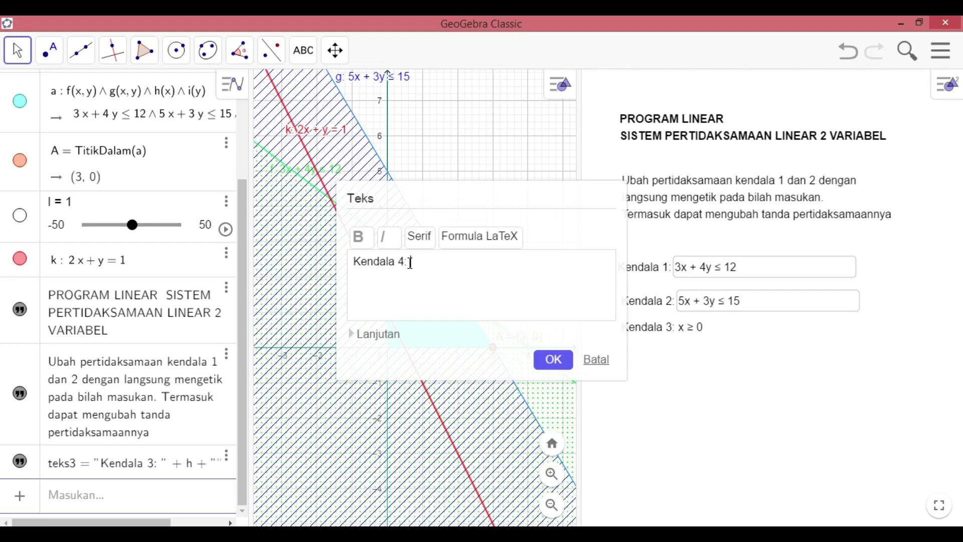
pyautogui.click(359, 333)
pyautogui.click(410, 352)
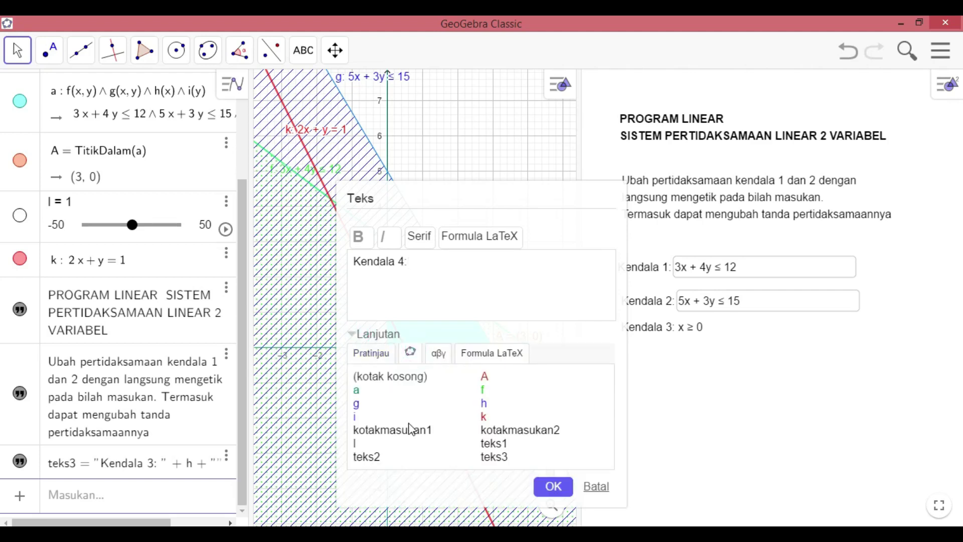
pyautogui.click(355, 417)
pyautogui.click(553, 484)
pyautogui.click(17, 49)
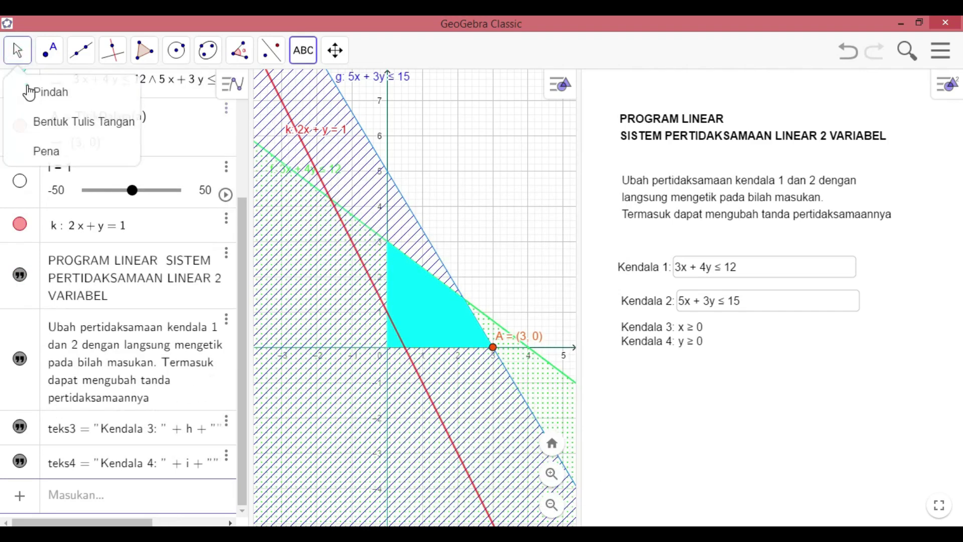
pyautogui.click(643, 348)
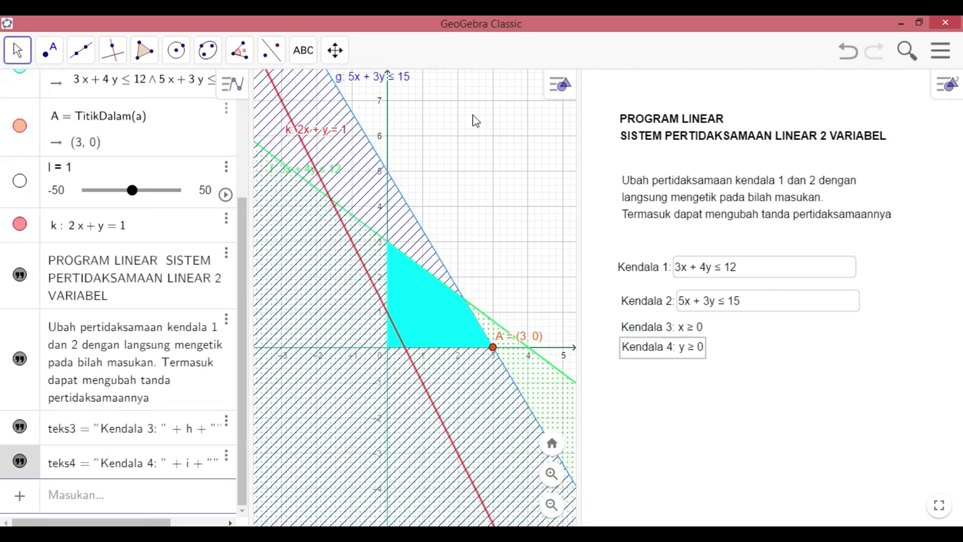
# Step: Insert an italic text below Kendala 4 reading "Ubah fungsi objektif berikut namun tetap mencantumkan = l"
pyautogui.click(304, 50)
pyautogui.click(360, 122)
pyautogui.click(623, 390)
pyautogui.write('Ubah ')
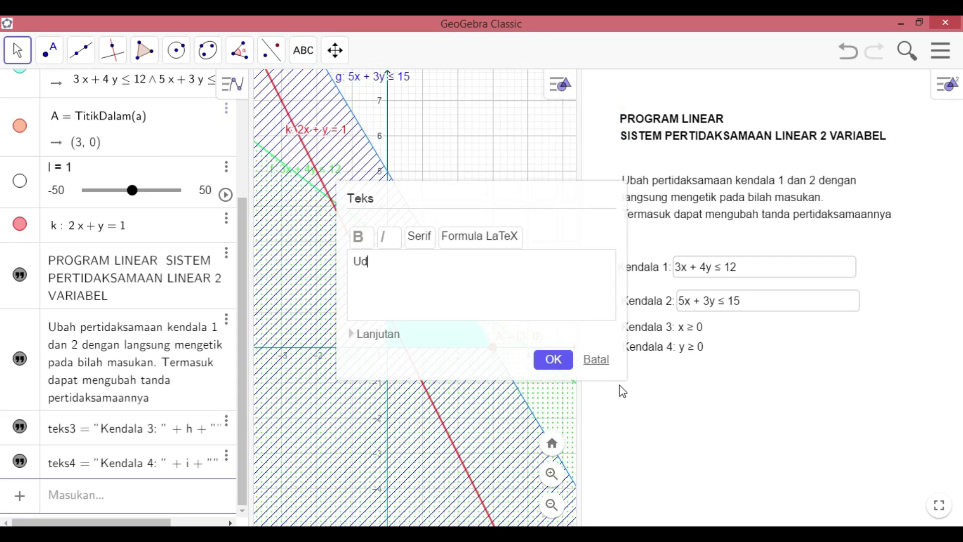
pyautogui.write('fungsi objektif berikut namun te')
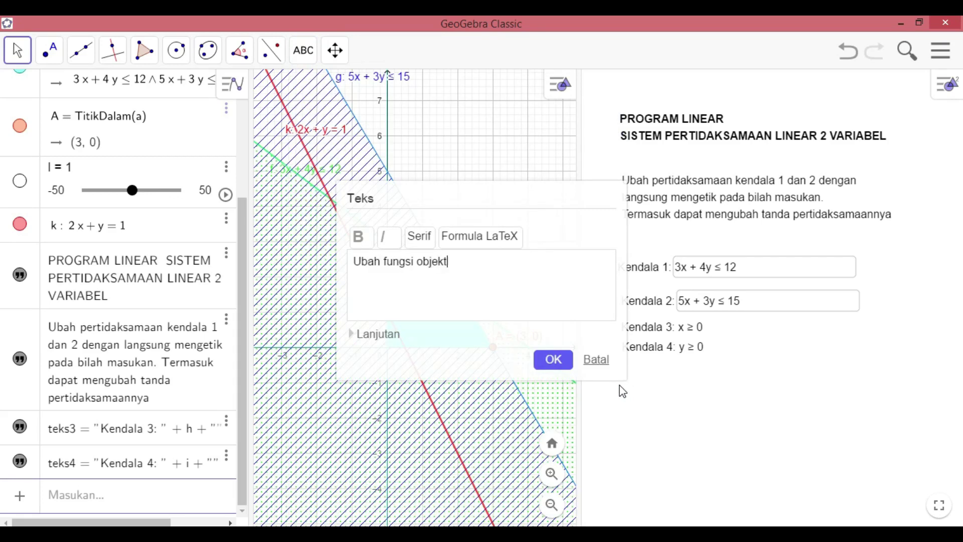
pyautogui.write('tap mencantumkan =')
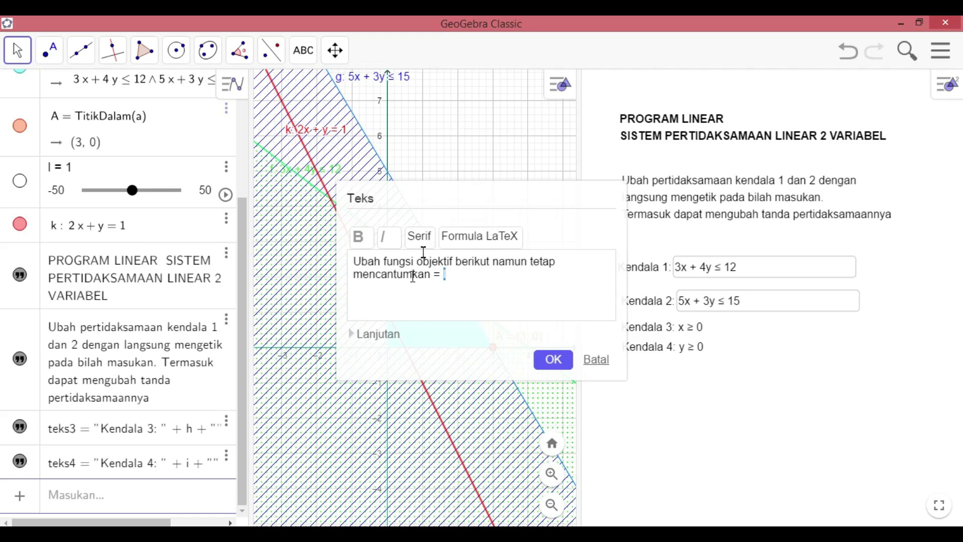
pyautogui.click(384, 241)
pyautogui.click(552, 360)
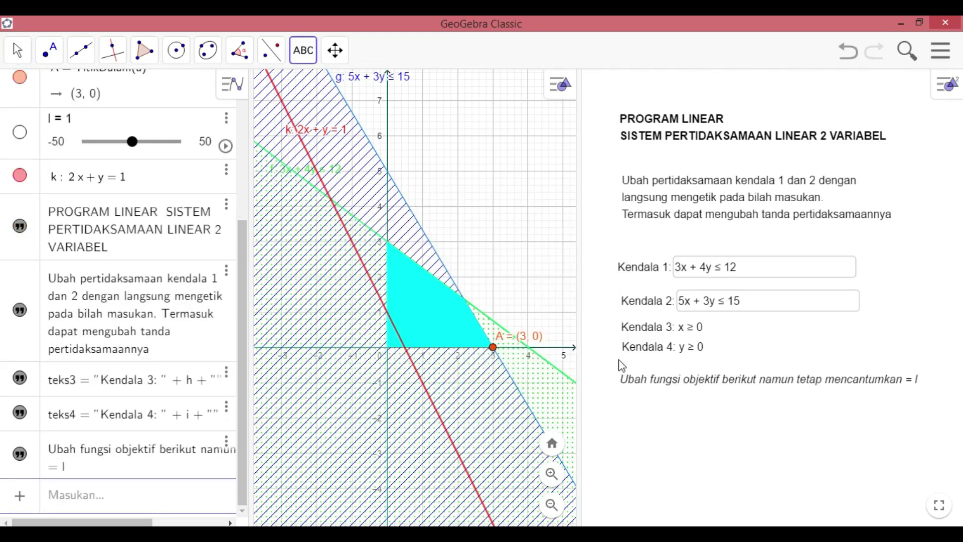
# Step: Switch the objective-function instruction text to a serif font and turn off its italic style
pyautogui.rightClick(675, 379)
pyautogui.click(708, 476)
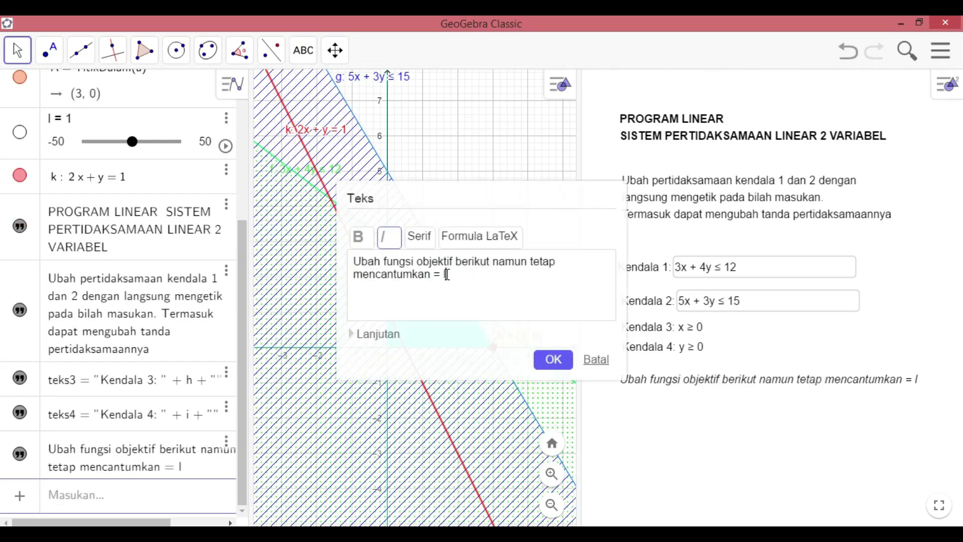
pyautogui.click(420, 237)
pyautogui.click(385, 242)
pyautogui.click(551, 359)
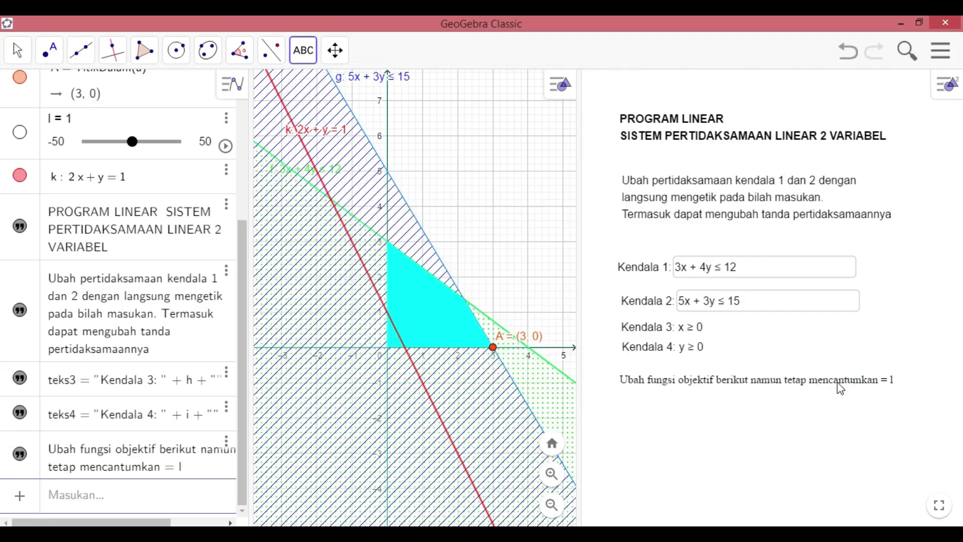
# Step: Make the serif objective-function instruction text italic again and position it slightly lower
pyautogui.rightClick(838, 387)
pyautogui.click(860, 482)
pyautogui.click(460, 236)
pyautogui.click(385, 236)
pyautogui.click(553, 360)
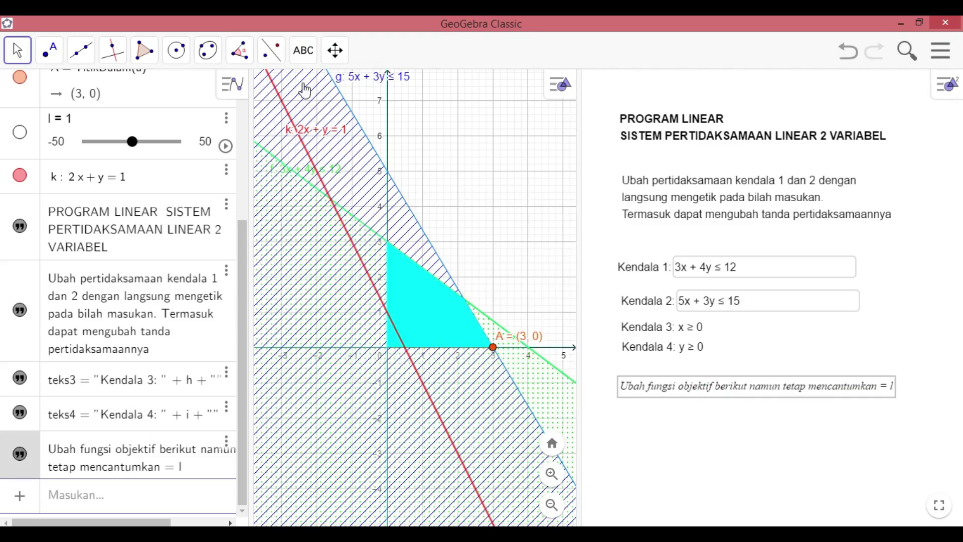
# Step: Insert an input box captioned "fungsi objektif" beneath the objective-function instruction and link it to line k
pyautogui.click(305, 55)
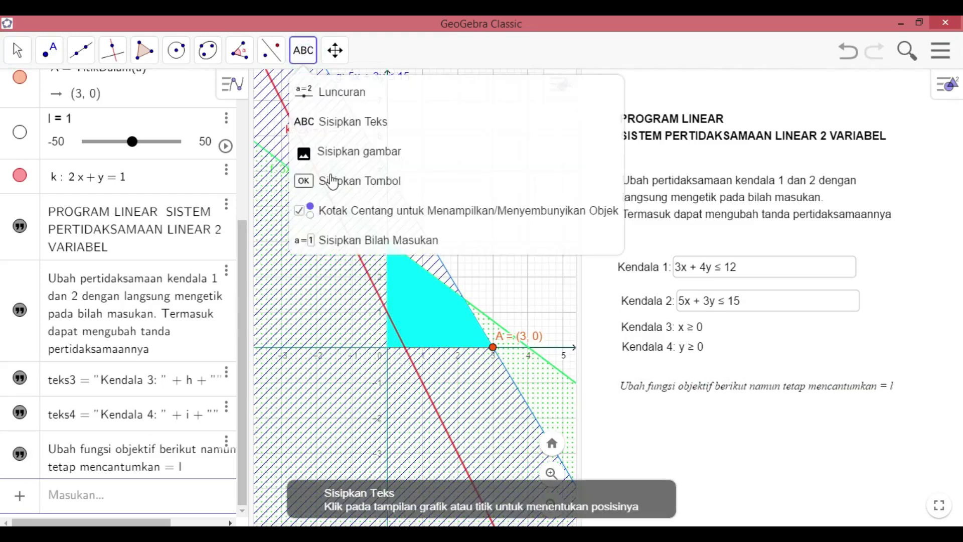
pyautogui.click(378, 252)
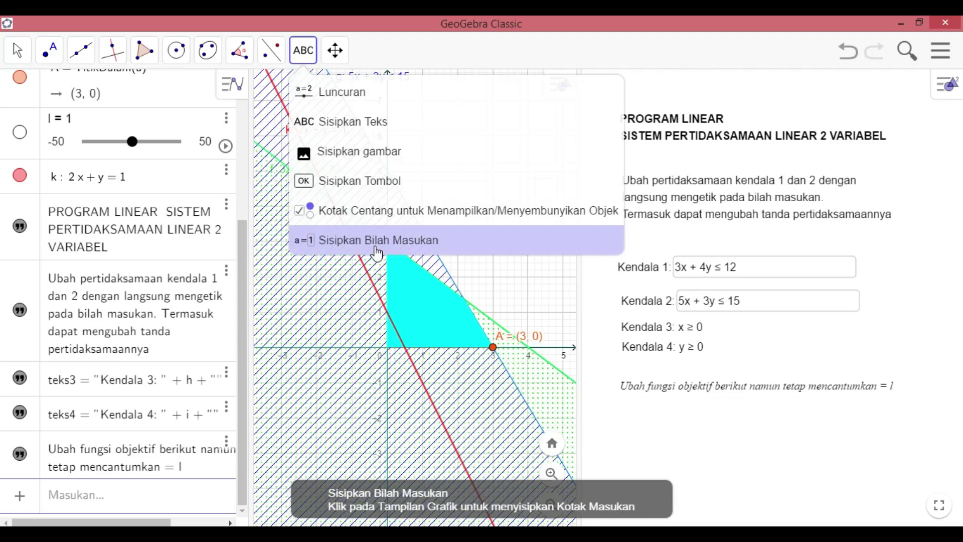
pyautogui.click(622, 414)
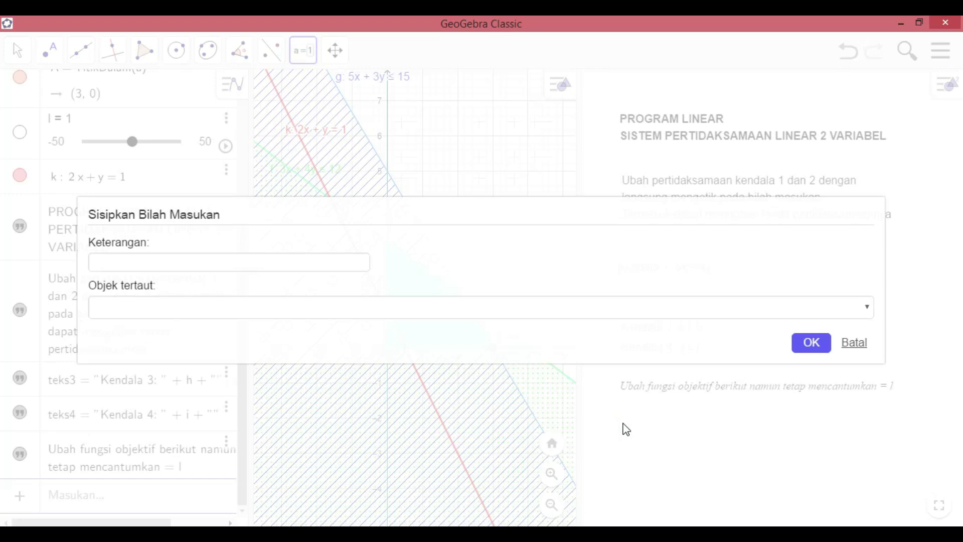
pyautogui.click(194, 260)
pyautogui.write('fungsi')
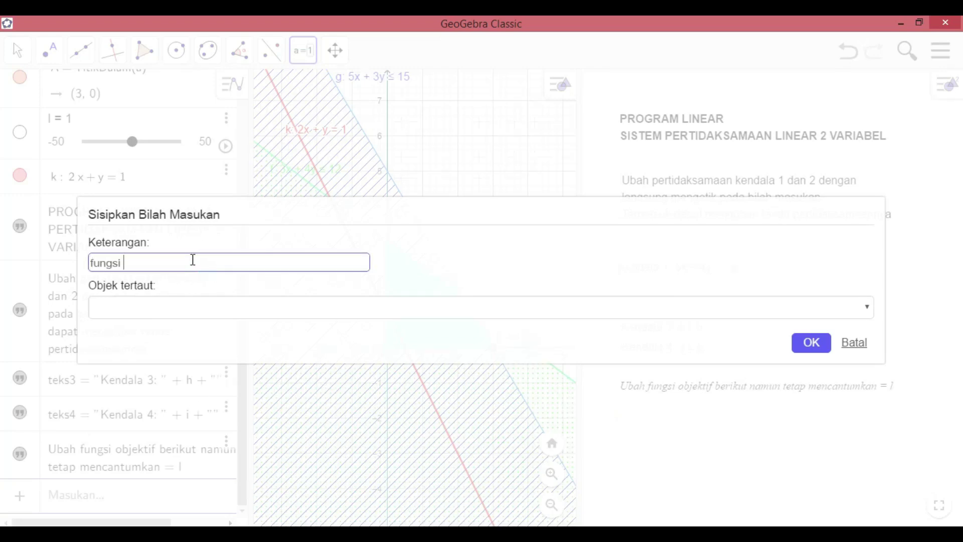
pyautogui.write(' objektif')
pyautogui.click(188, 316)
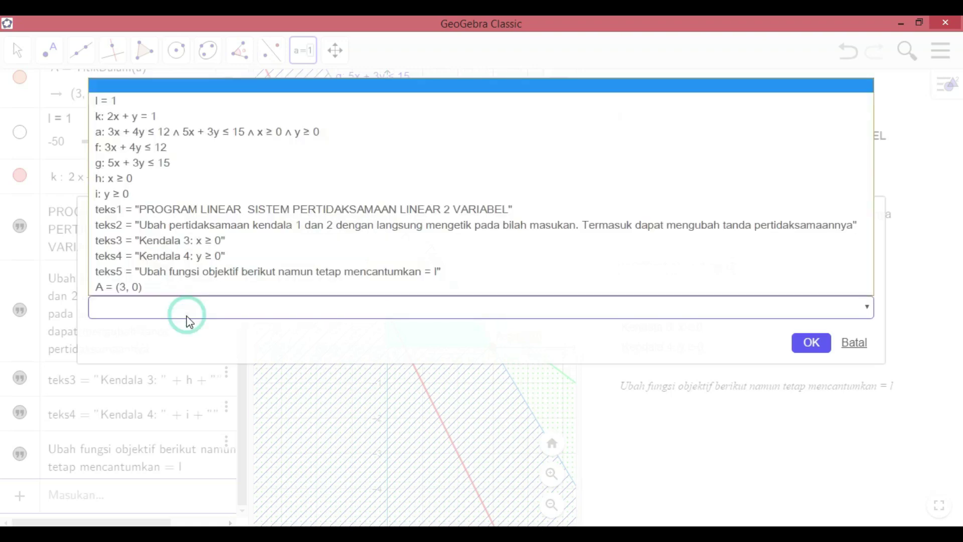
pyautogui.click(188, 316)
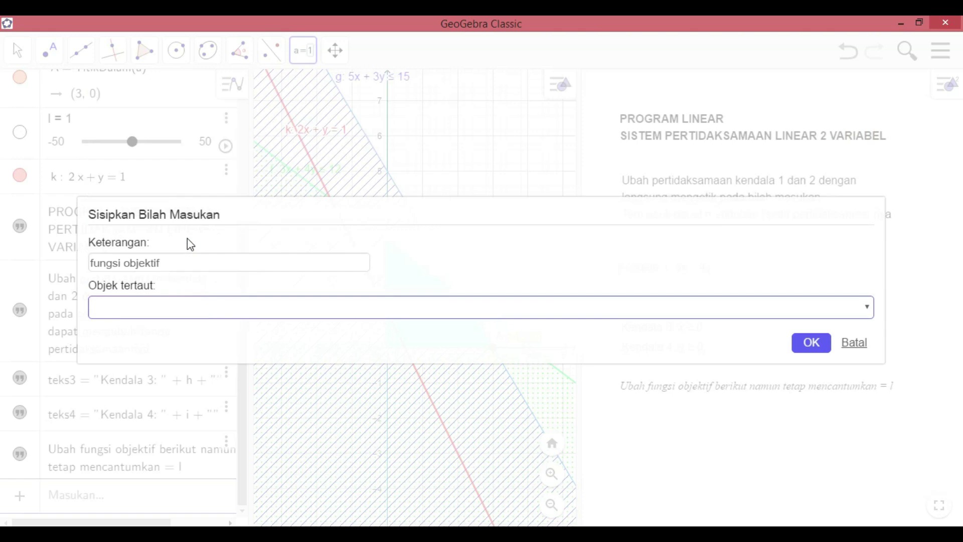
pyautogui.click(178, 260)
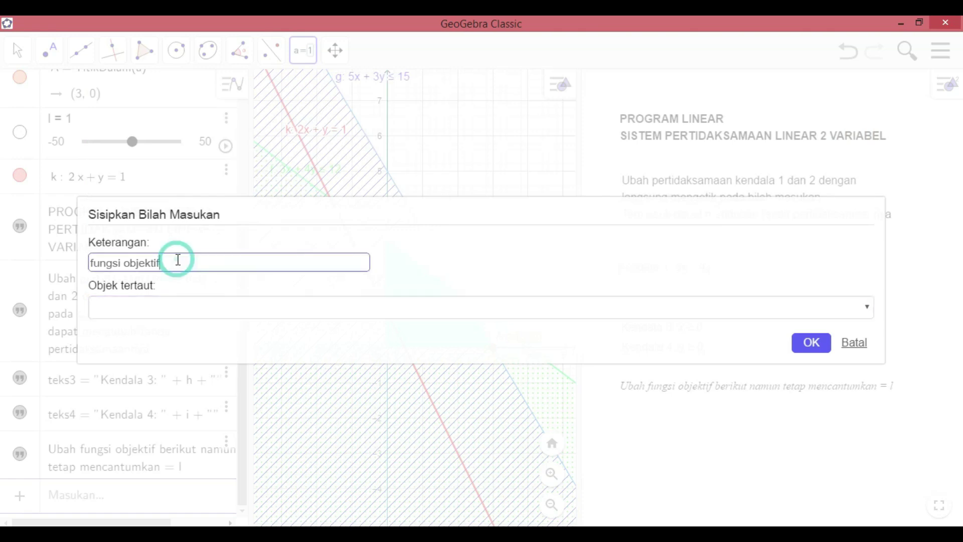
pyautogui.click(174, 312)
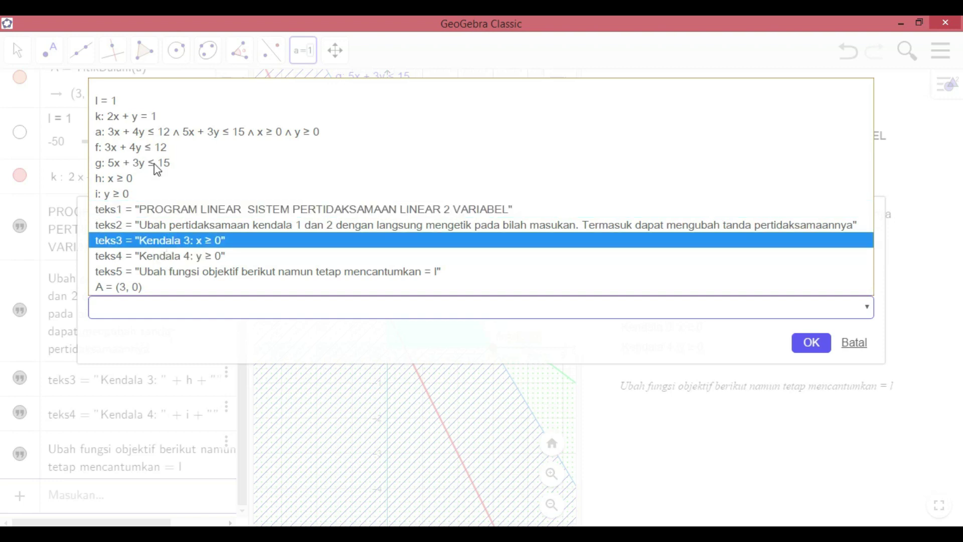
pyautogui.click(150, 116)
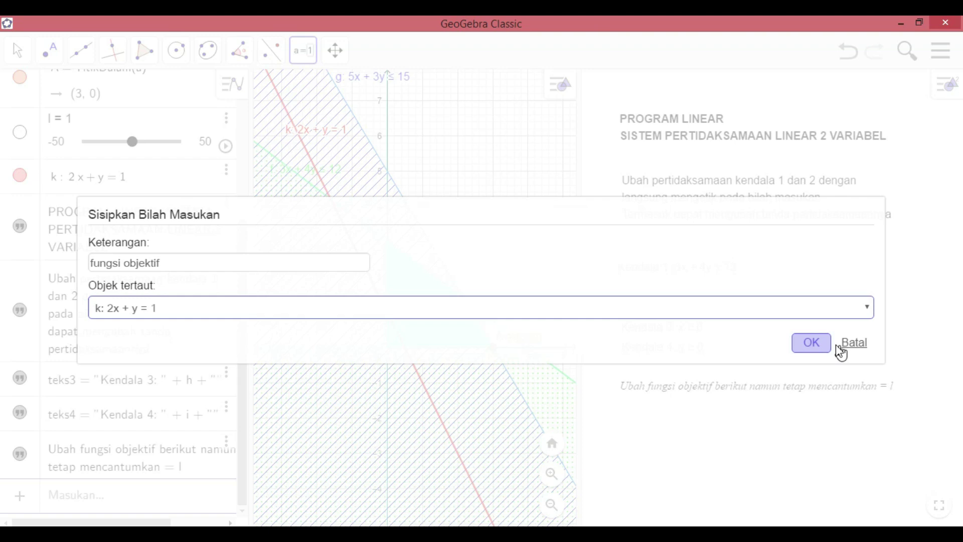
pyautogui.click(817, 346)
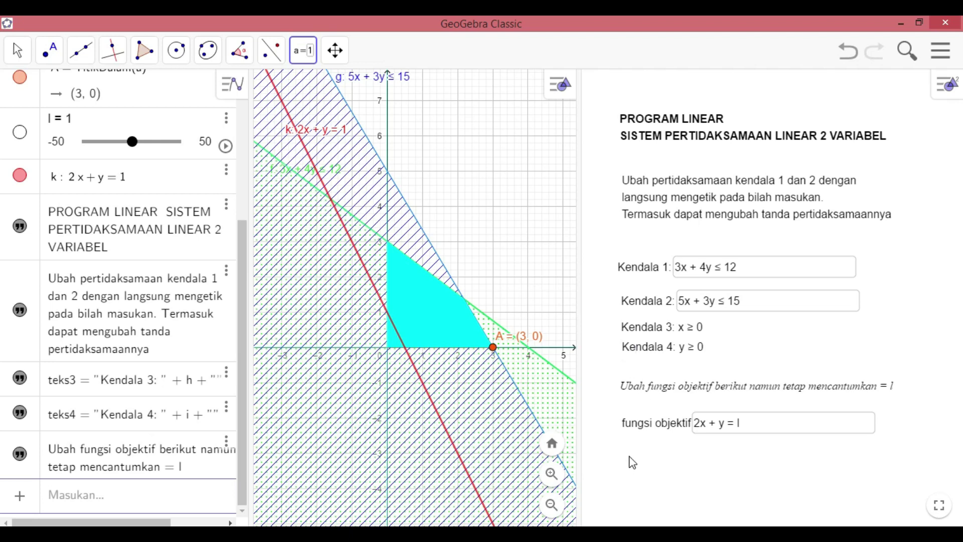
# Step: Add a serif italic text below the objective input box reading "Geser luncuran l untuk menggeser grafik fungsi kendala"
pyautogui.click(308, 54)
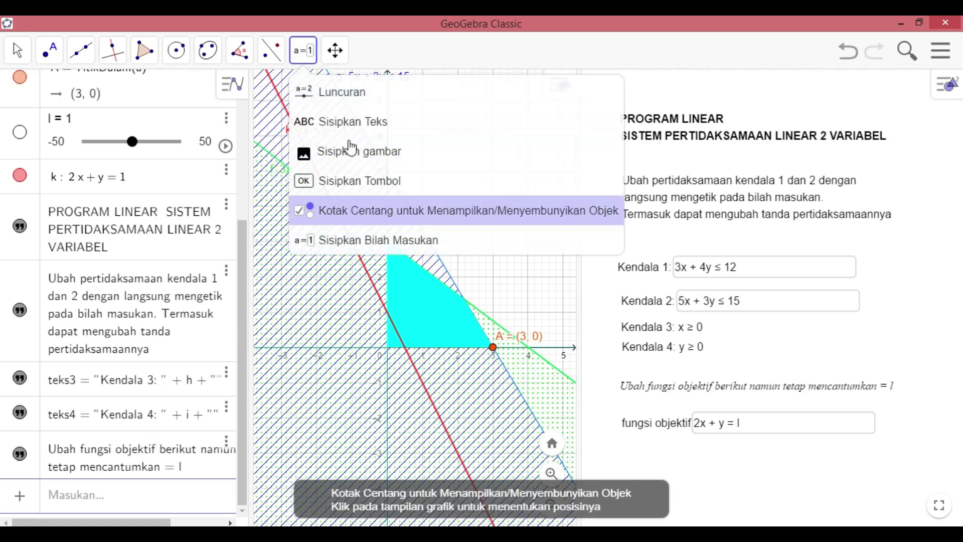
pyautogui.click(623, 457)
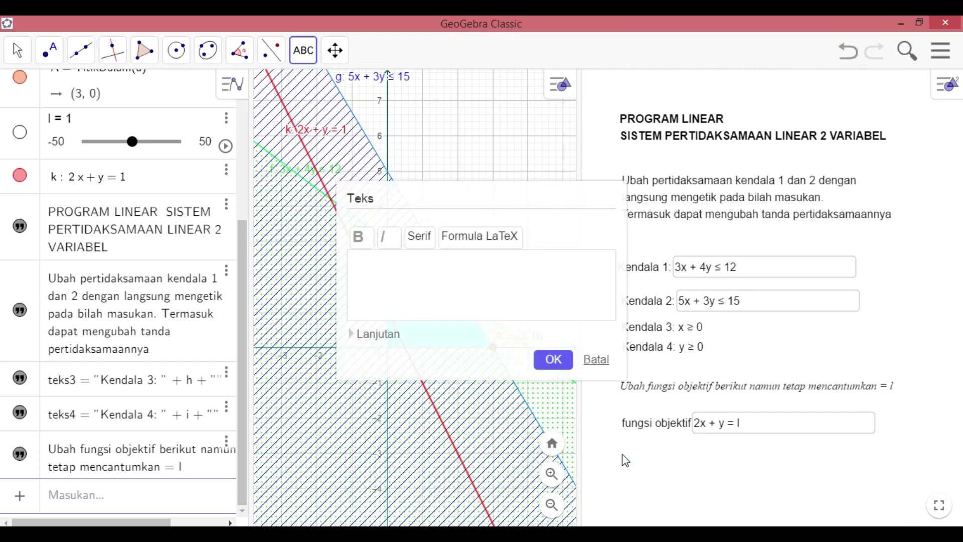
pyautogui.write('Geser')
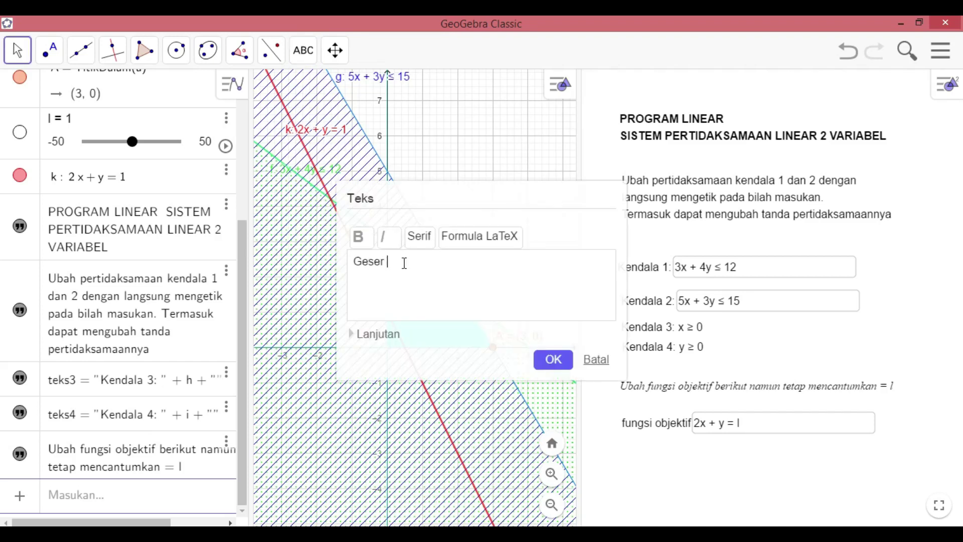
pyautogui.write(' luncuran l untuk menggeser grafik fun')
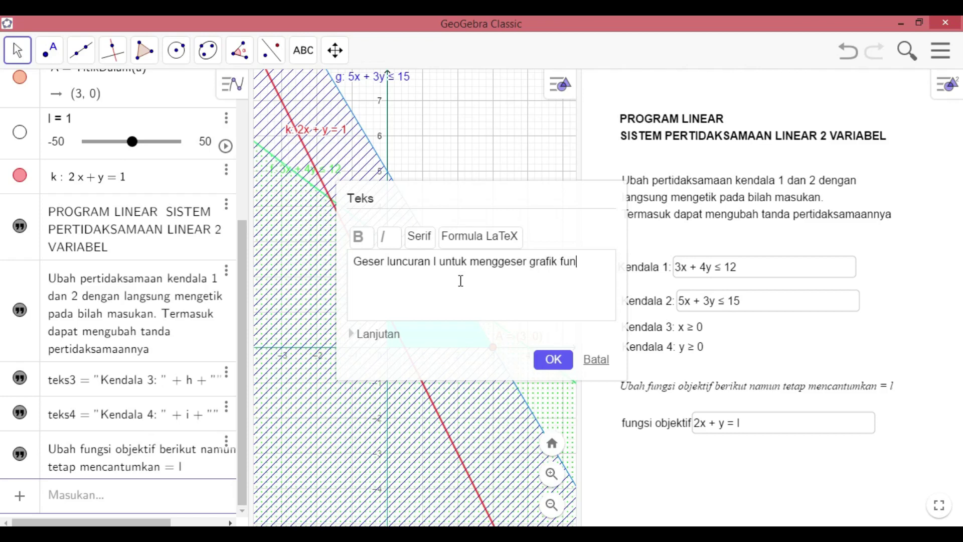
pyautogui.write('gsi kendala')
pyautogui.click(390, 236)
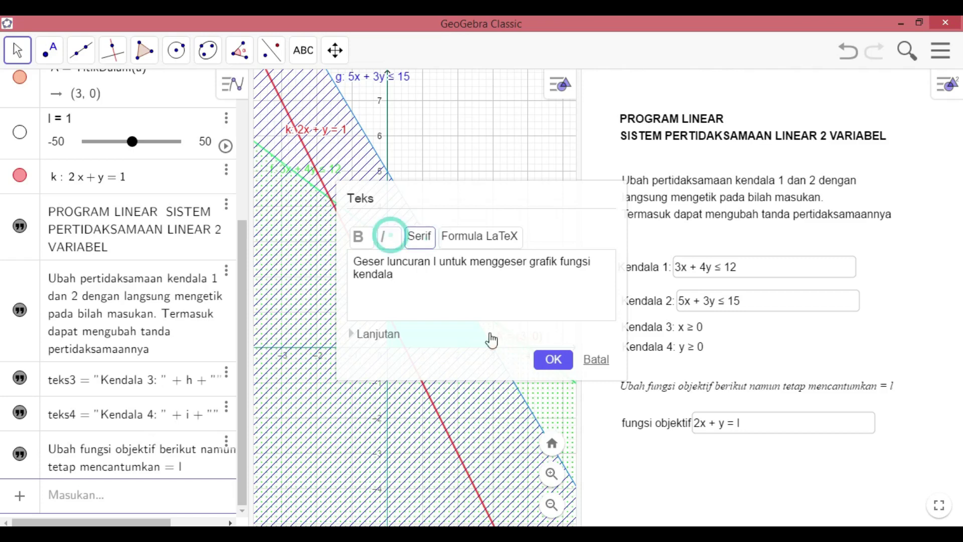
pyautogui.click(553, 360)
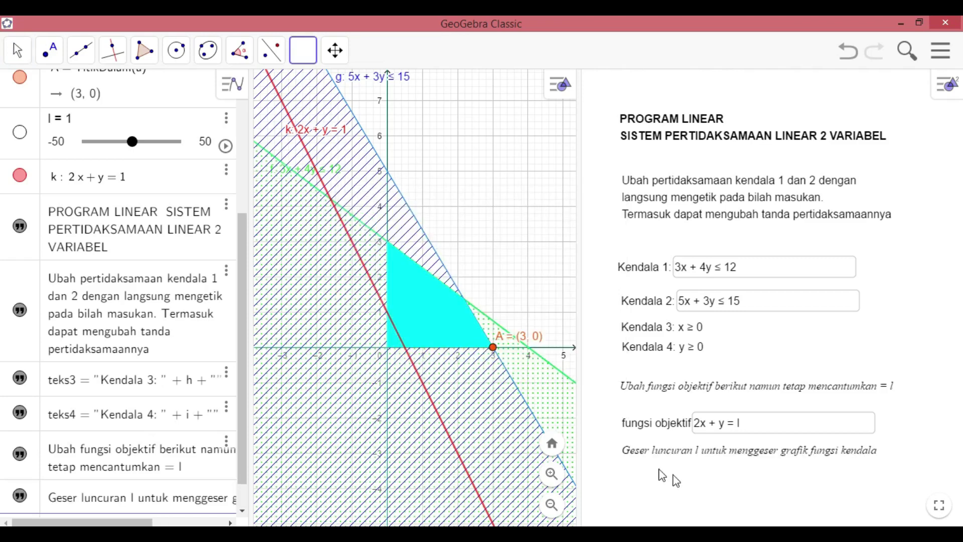
# Step: Change the instruction text about editing constraints 1 and 2 to a serif italic font
pyautogui.click(669, 200)
pyautogui.rightClick(669, 198)
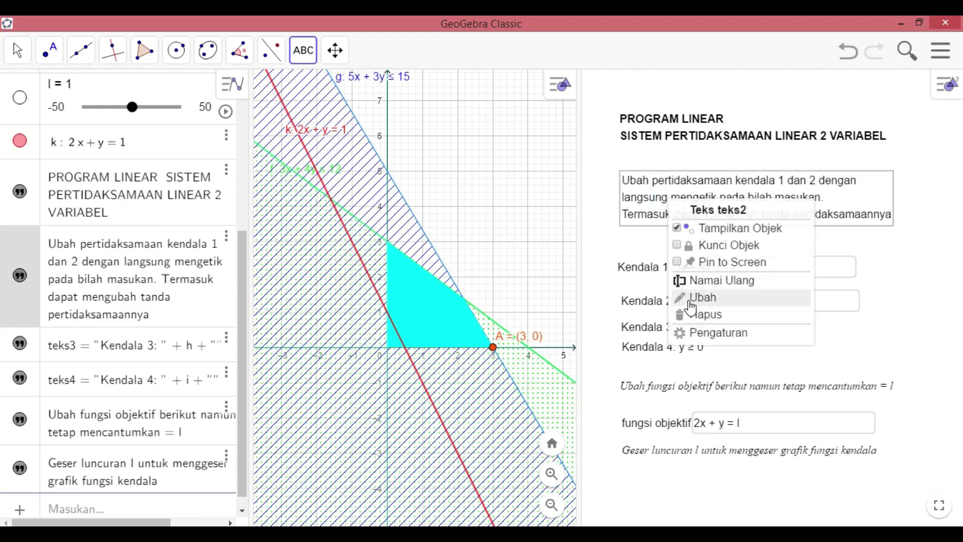
pyautogui.click(690, 301)
pyautogui.click(391, 242)
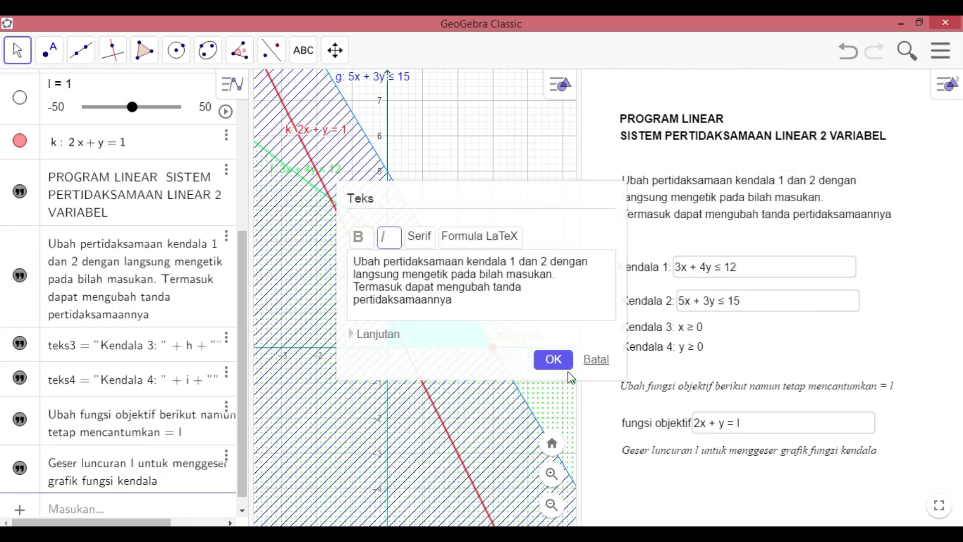
pyautogui.click(425, 244)
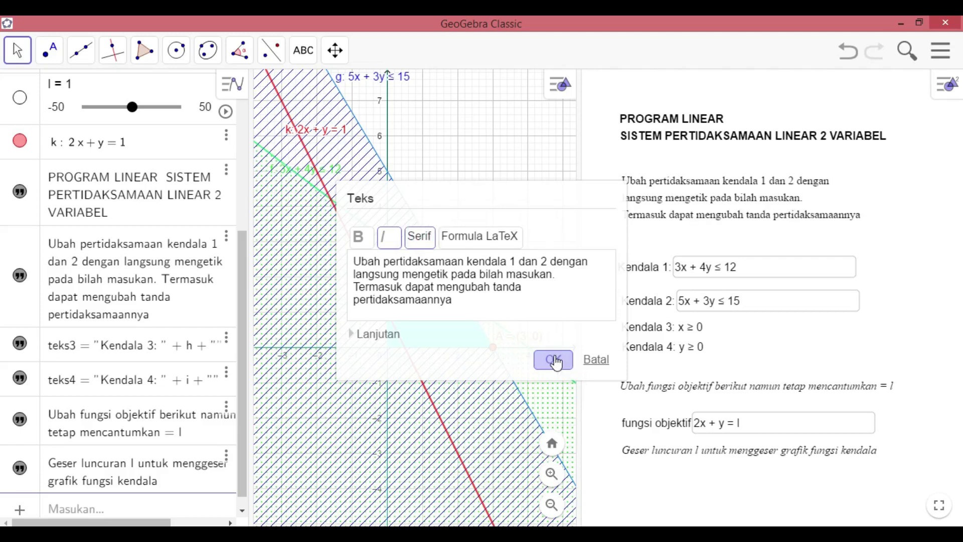
pyautogui.click(553, 357)
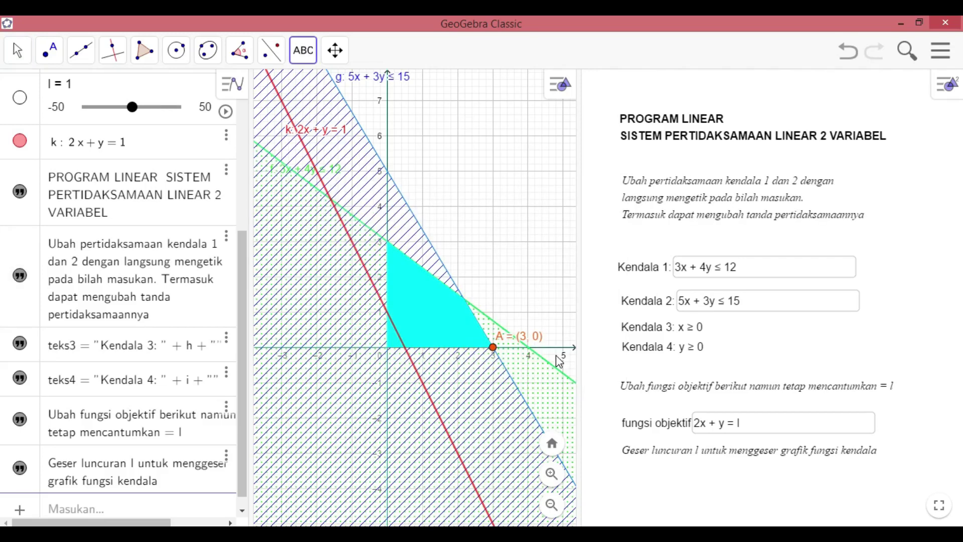
# Step: Show slider l and set its location to Grafik 2 instead of the main graphics view
pyautogui.click(20, 97)
pyautogui.scroll(2, 226, 150)
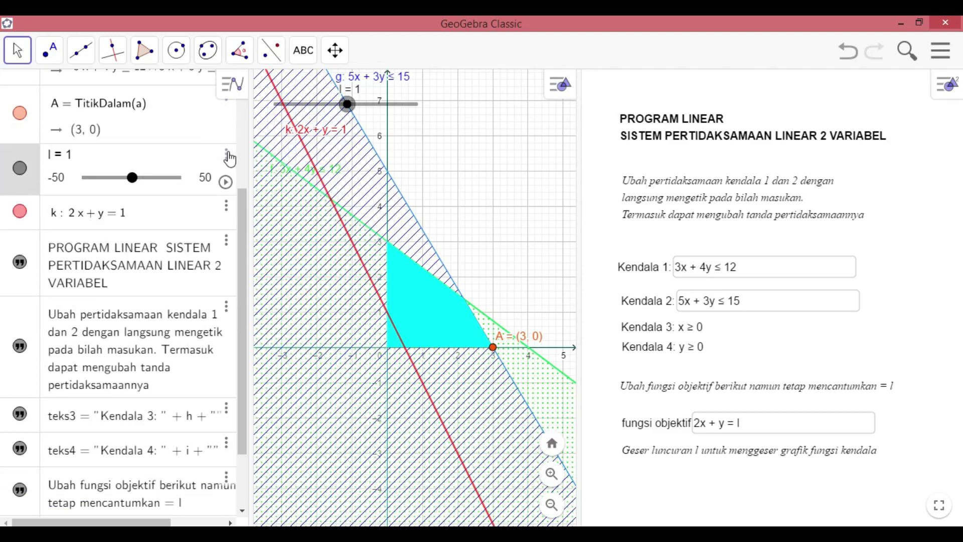
pyautogui.click(226, 150)
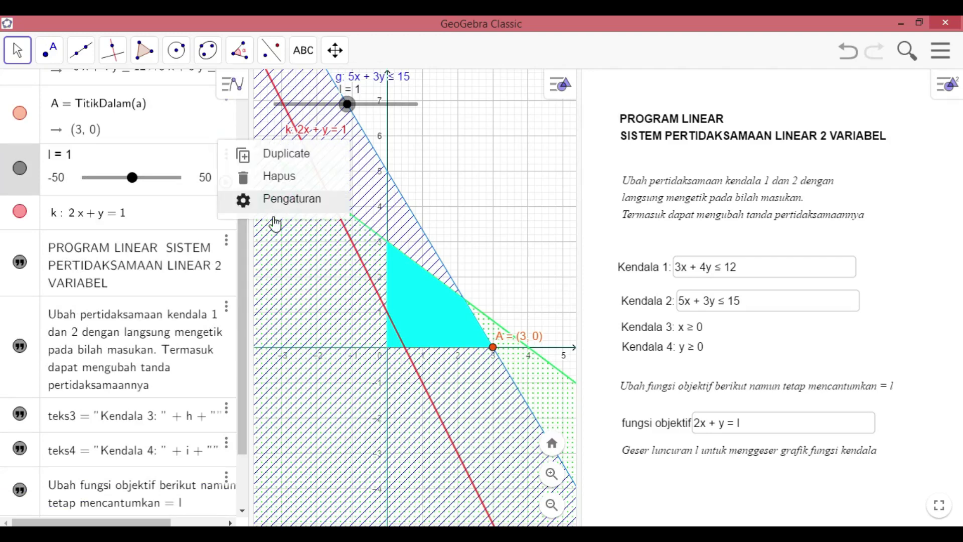
pyautogui.click(338, 211)
pyautogui.click(762, 104)
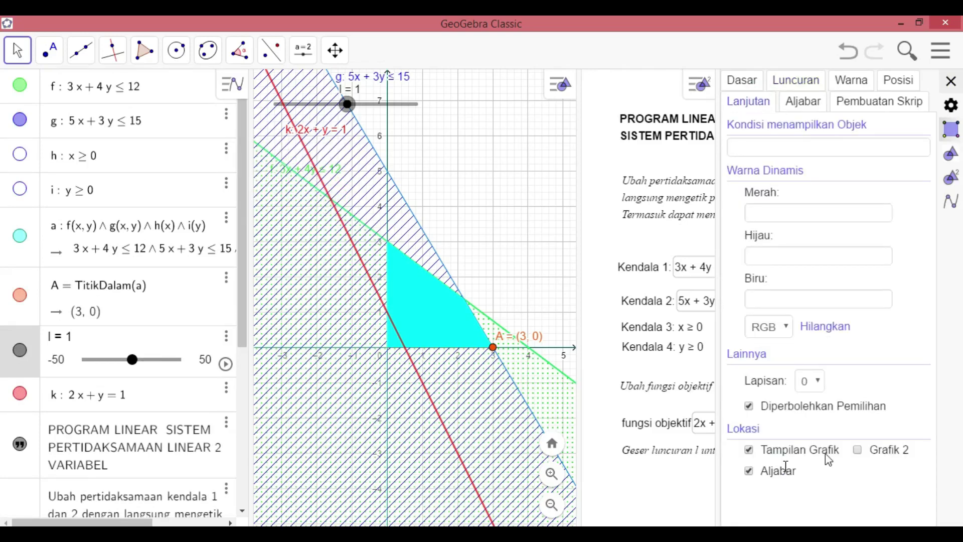
pyautogui.click(858, 449)
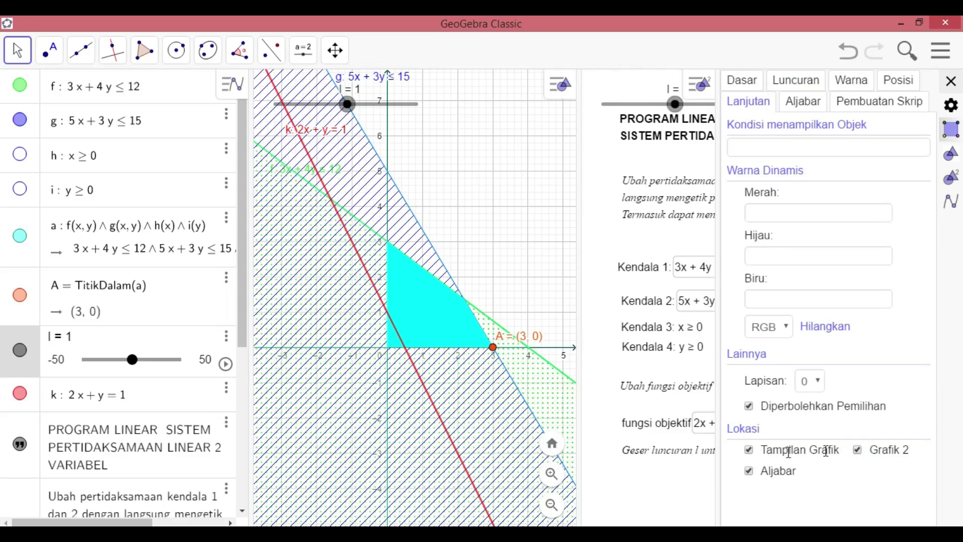
pyautogui.click(750, 449)
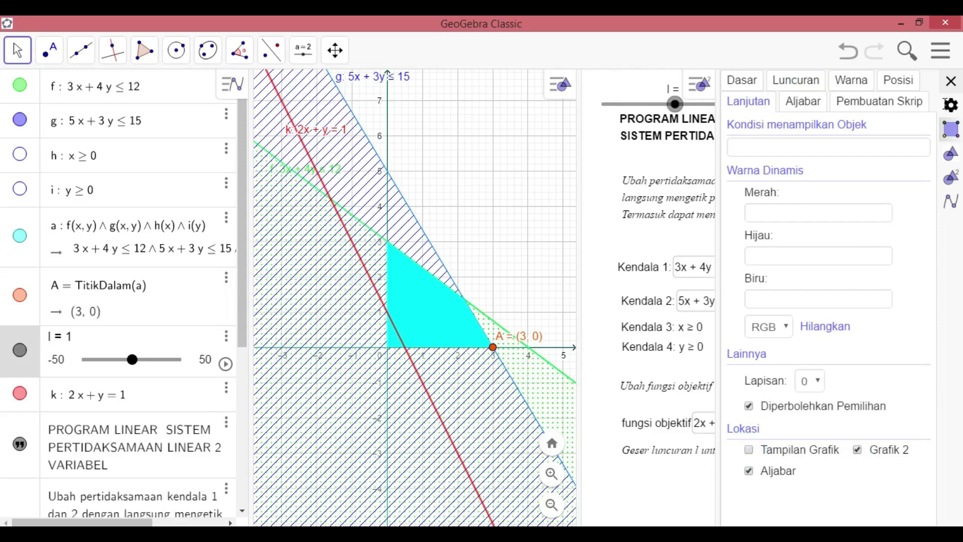
# Step: Place slider l just below the "Geser luncuran l" instruction text and close its settings
pyautogui.click(645, 102)
pyautogui.moveTo(655, 166); pyautogui.dragTo(673, 483)
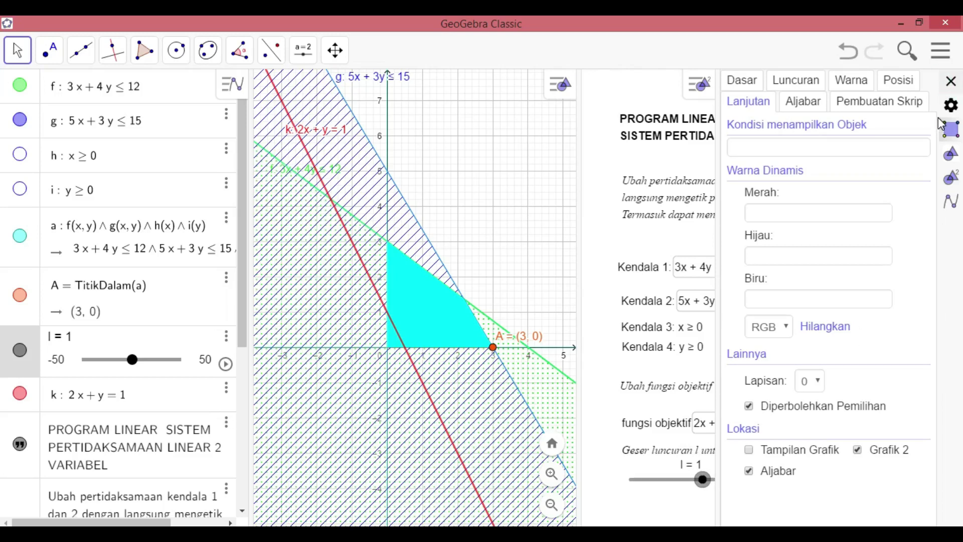
pyautogui.press('Escape')
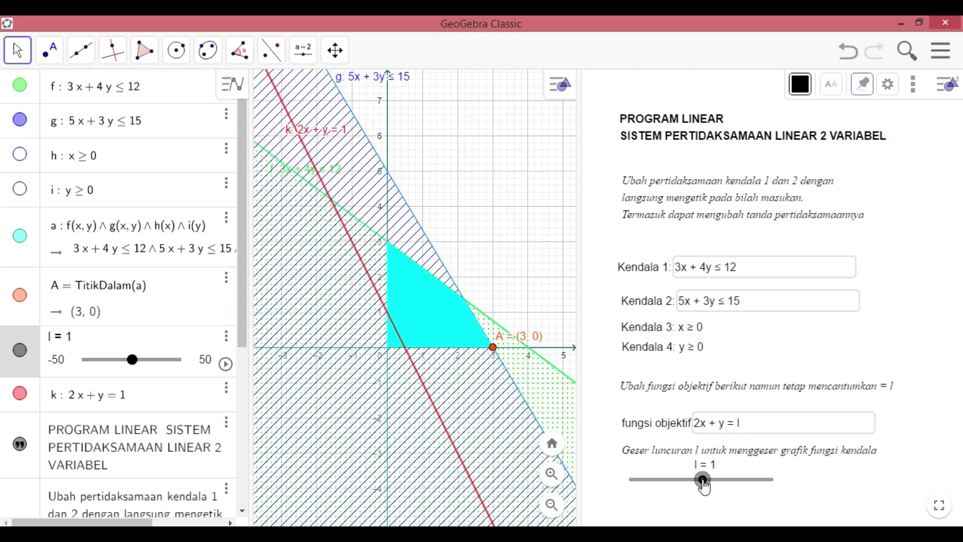
# Step: Move point A inside the solution region to about (1.52, 1.04) and shift the objective line by setting slider l to 6.5
pyautogui.moveTo(699, 485); pyautogui.dragTo(716, 481)
pyautogui.moveTo(494, 350); pyautogui.dragTo(440, 310)
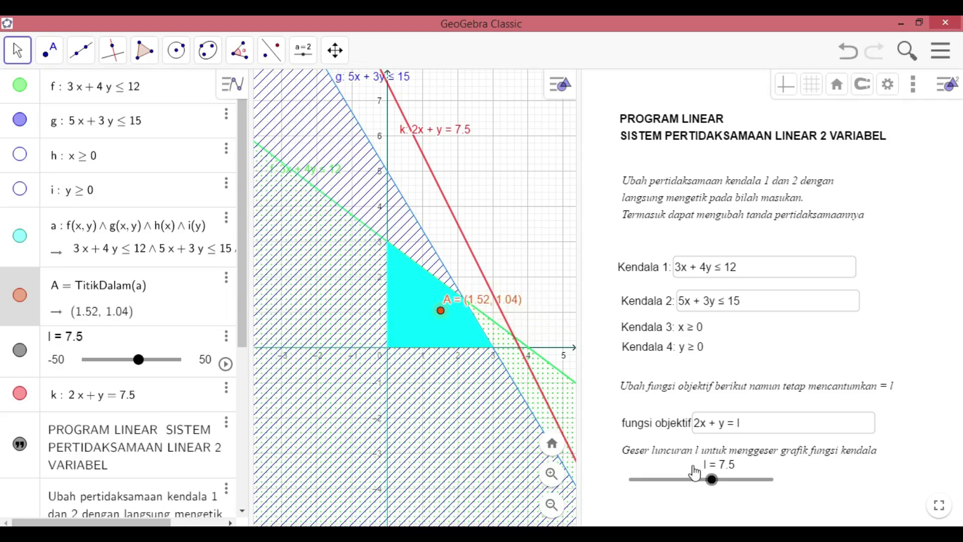
pyautogui.moveTo(704, 485)
pyautogui.mouseDown()
pyautogui.moveTo(692, 482)
pyautogui.moveTo(712, 482)
pyautogui.mouseUp()
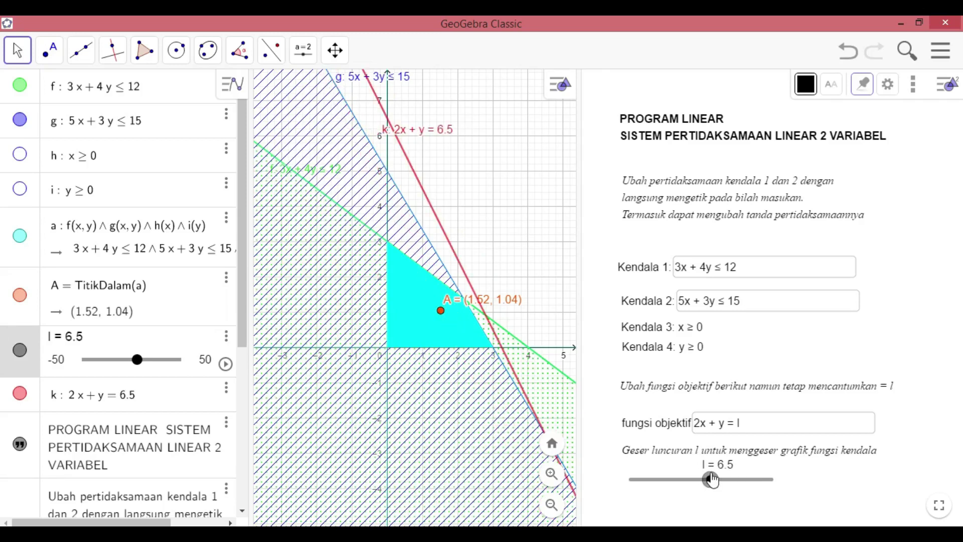
# Step: Set the text size of the PROGRAM LINEAR title to M (Sedang)
pyautogui.doubleClick(697, 137)
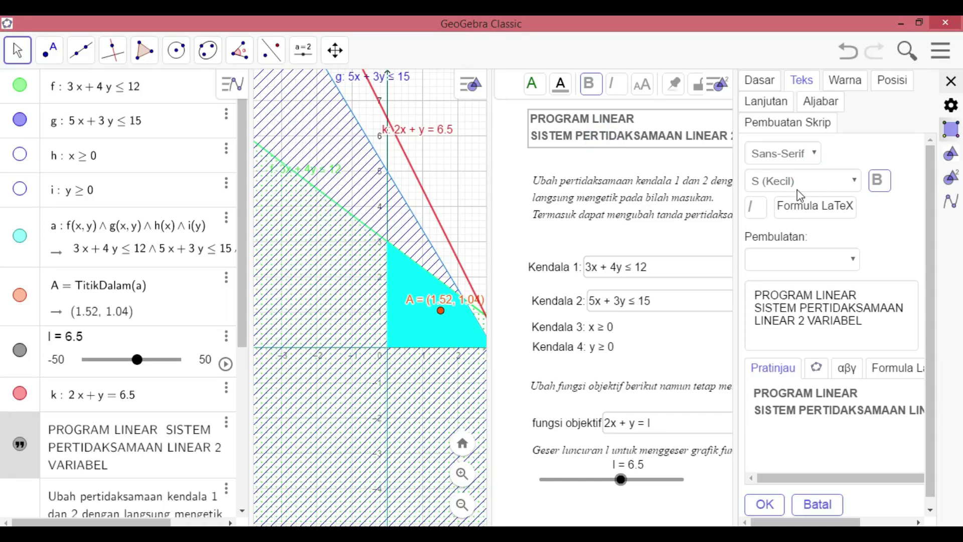
pyautogui.click(798, 181)
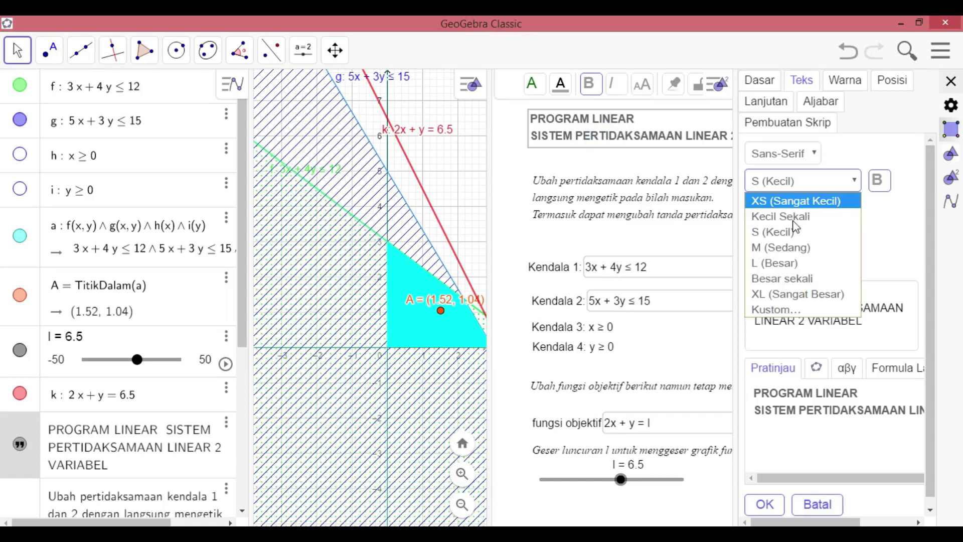
pyautogui.click(788, 249)
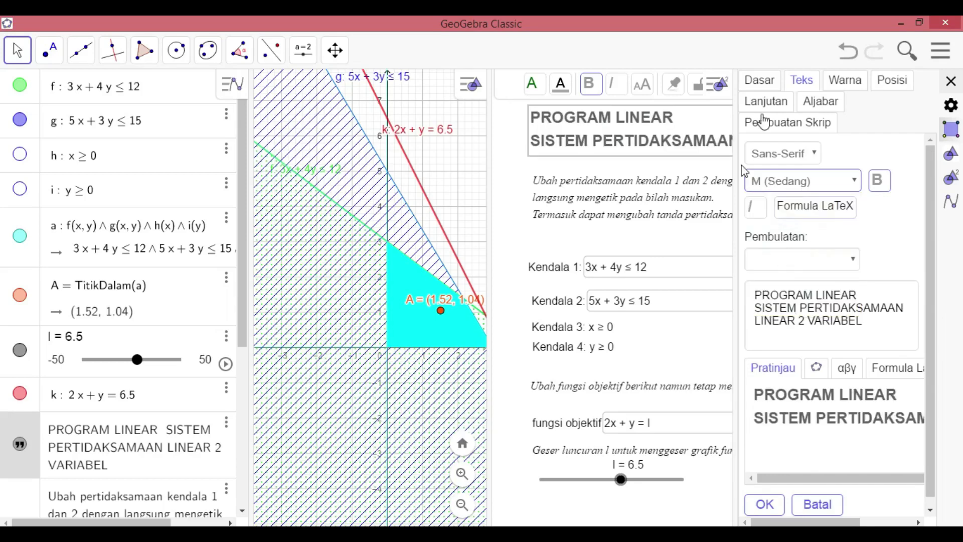
# Step: Give the PROGRAM LINEAR title a blue (#0000FF) background and lime-green (#99FF00) foreground text
pyautogui.click(858, 81)
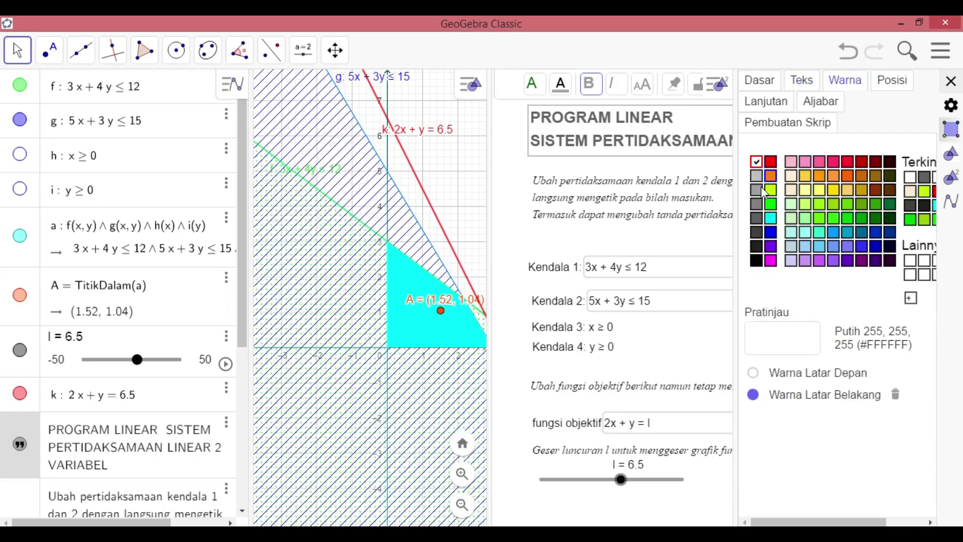
pyautogui.click(772, 233)
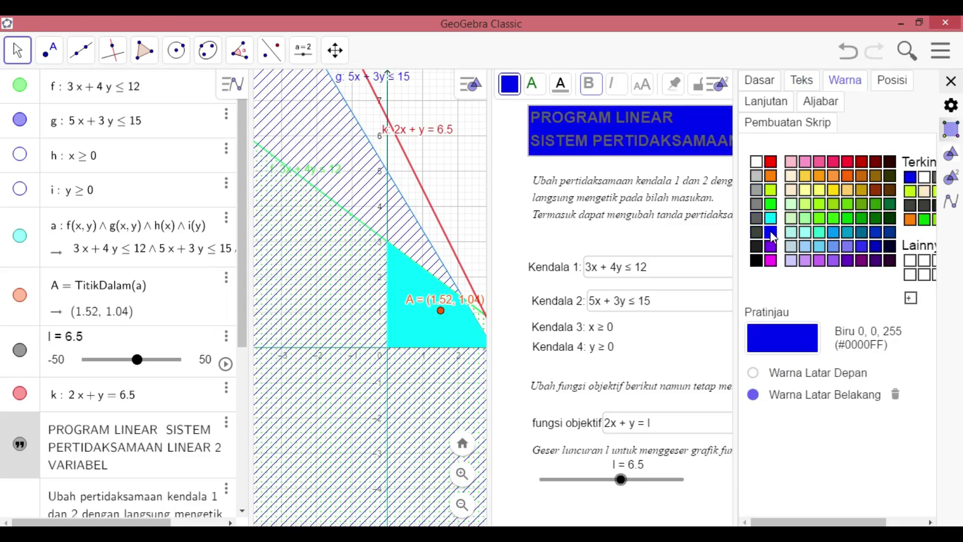
pyautogui.click(753, 373)
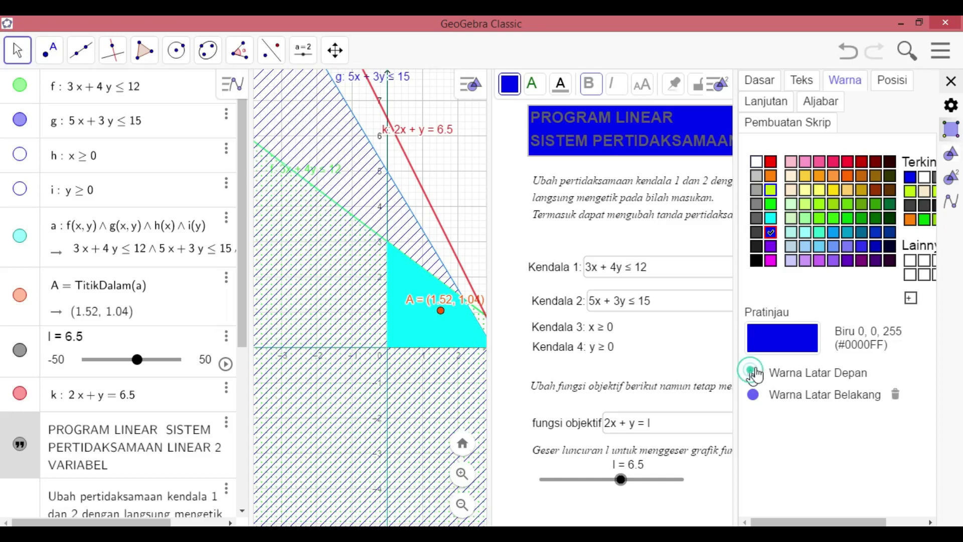
pyautogui.click(771, 204)
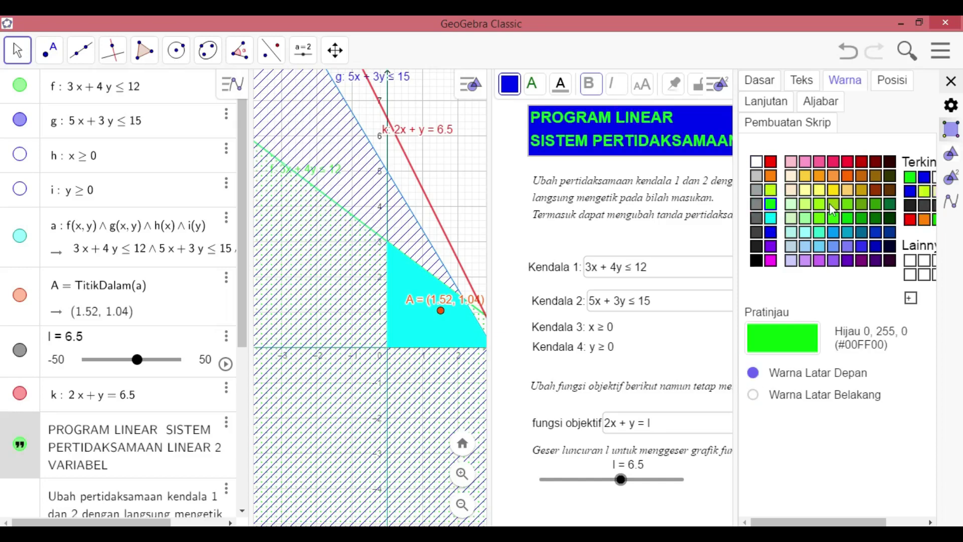
pyautogui.click(847, 217)
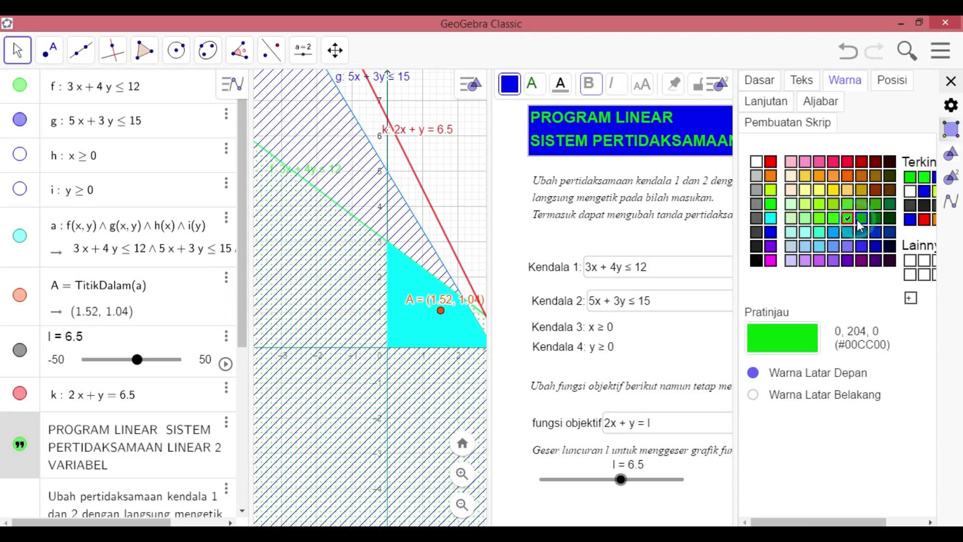
pyautogui.click(859, 219)
pyautogui.click(820, 217)
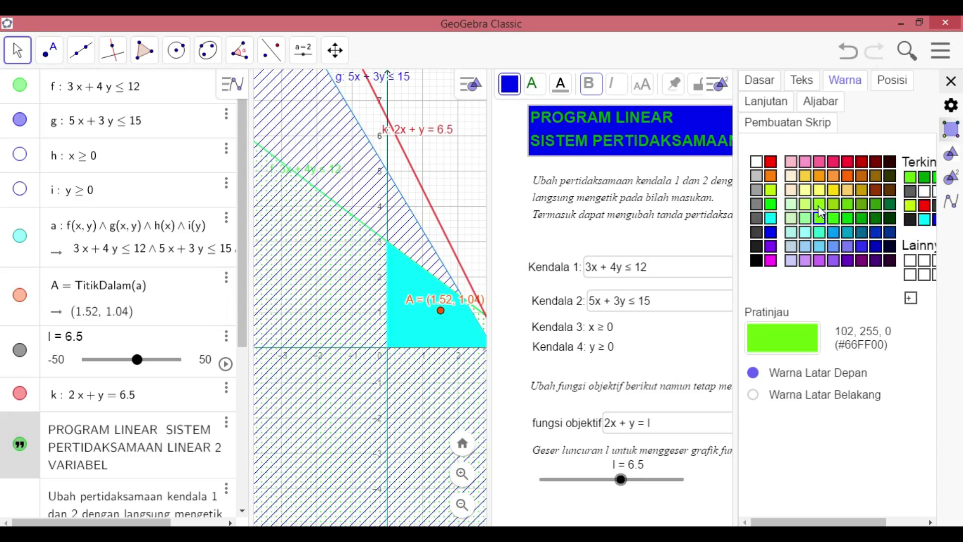
pyautogui.click(818, 205)
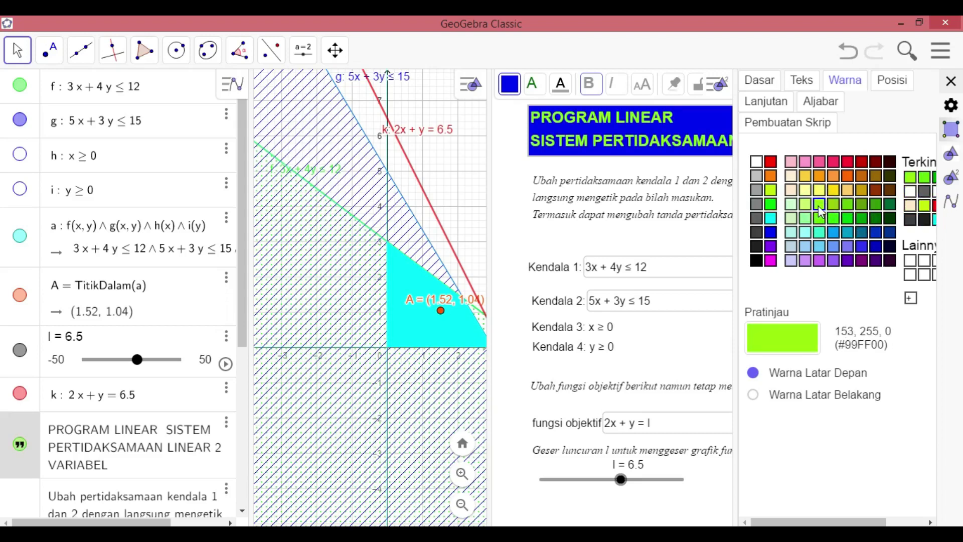
# Step: Lock the PROGRAM LINEAR title text and pin it to the screen
pyautogui.rightClick(618, 150)
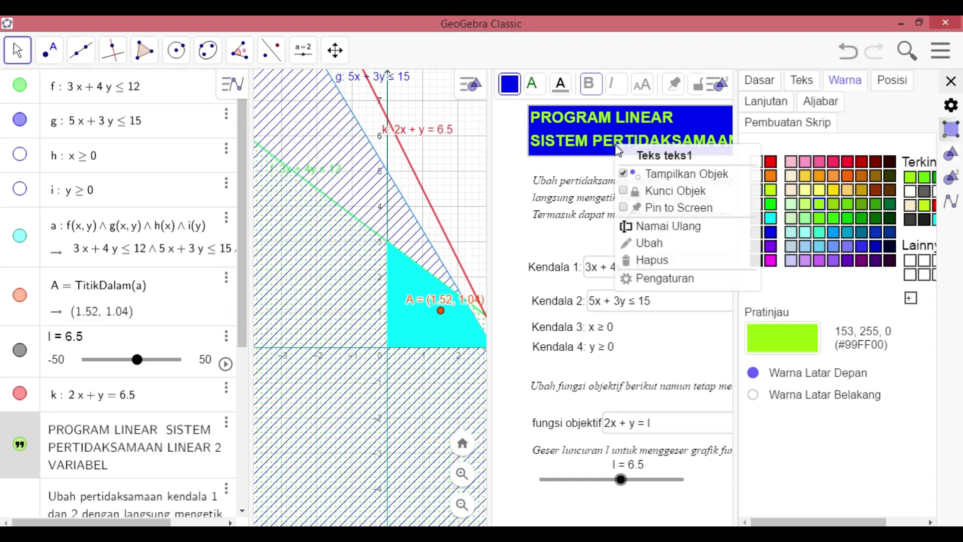
pyautogui.click(628, 190)
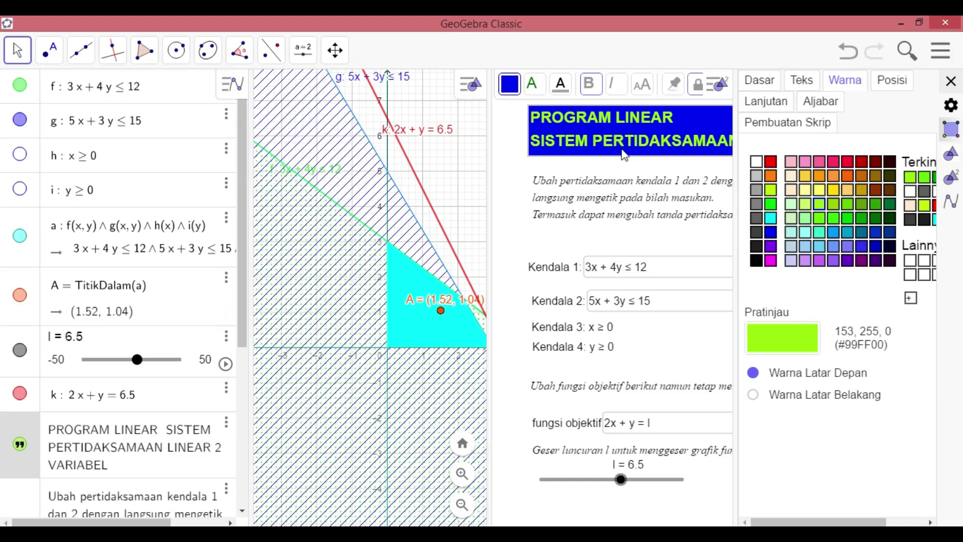
pyautogui.rightClick(625, 155)
pyautogui.click(631, 216)
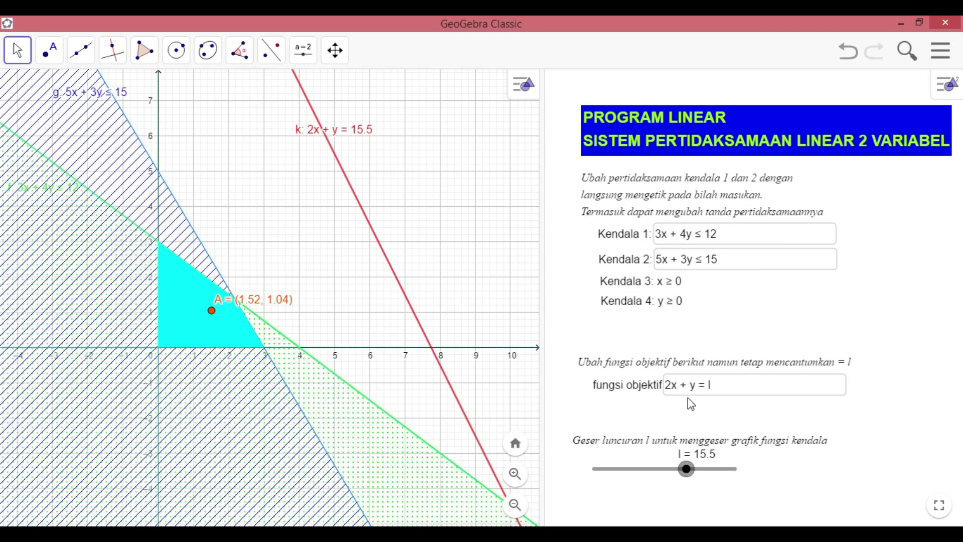
# Step: Shift the objective line by setting slider l to 11.5, and change Kendala 1 to 2x + 4y ≤ 12
pyautogui.click(686, 469)
pyautogui.moveTo(681, 474)
pyautogui.mouseDown()
pyautogui.moveTo(658, 474)
pyautogui.moveTo(682, 477)
pyautogui.mouseUp()
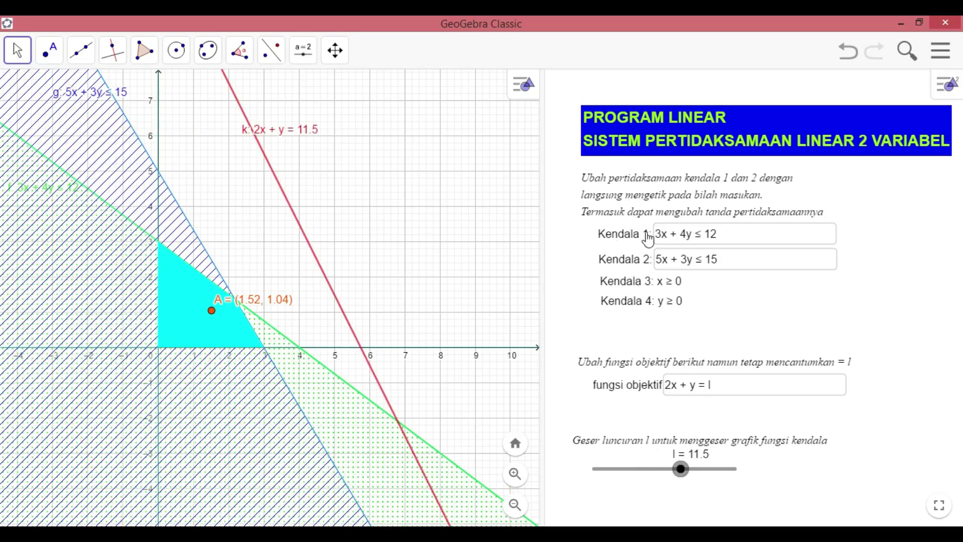
pyautogui.click(678, 234)
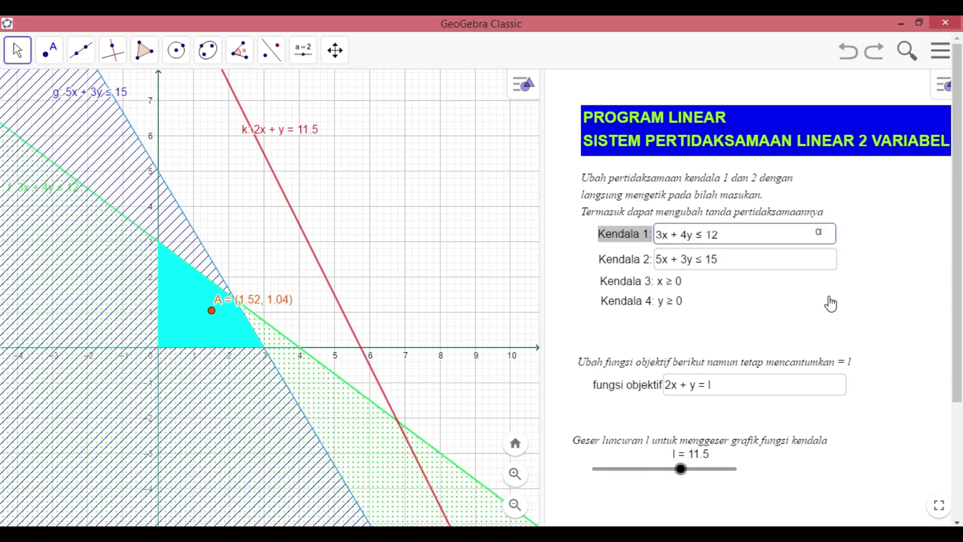
pyautogui.press('BackSpace')
pyautogui.write('2')
pyautogui.press('Return')
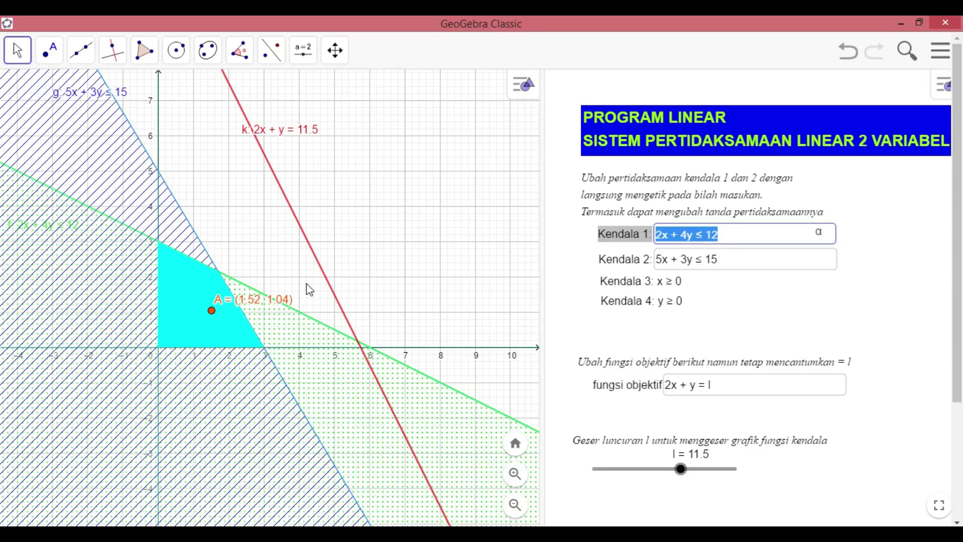
# Step: Change the objective function in the fungsi objektif box to x + y = l
pyautogui.click(675, 388)
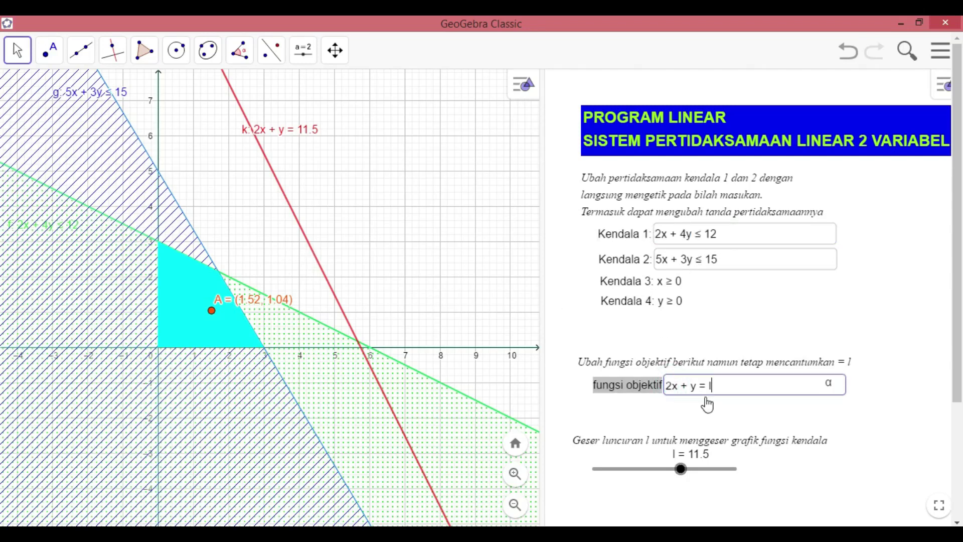
pyautogui.press('Left')
pyautogui.press('BackSpace')
pyautogui.press('Return')
# Step: Set slider l to 6.5 and move point A to the solution region's outer corner at about (1.71, 2.14)
pyautogui.moveTo(683, 474); pyautogui.dragTo(675, 473)
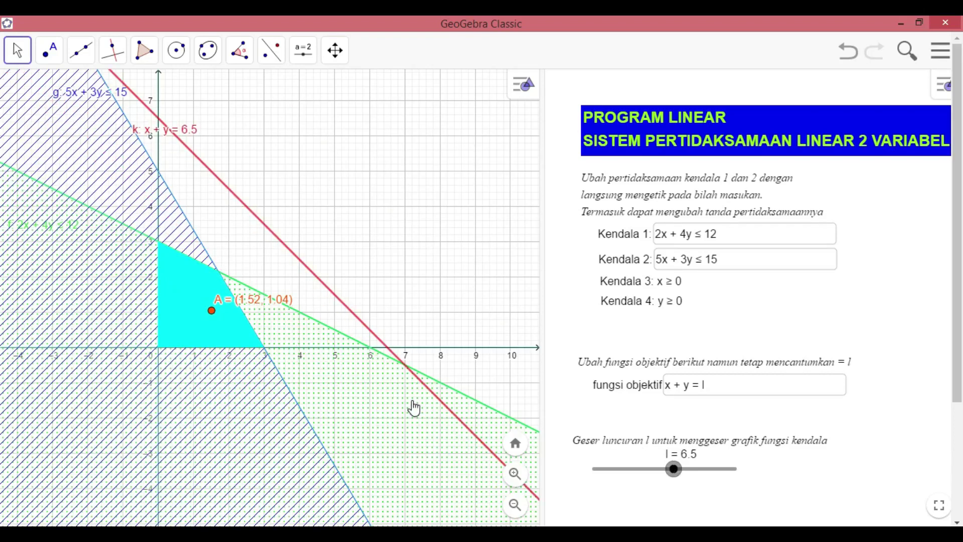
pyautogui.moveTo(212, 314); pyautogui.dragTo(195, 297)
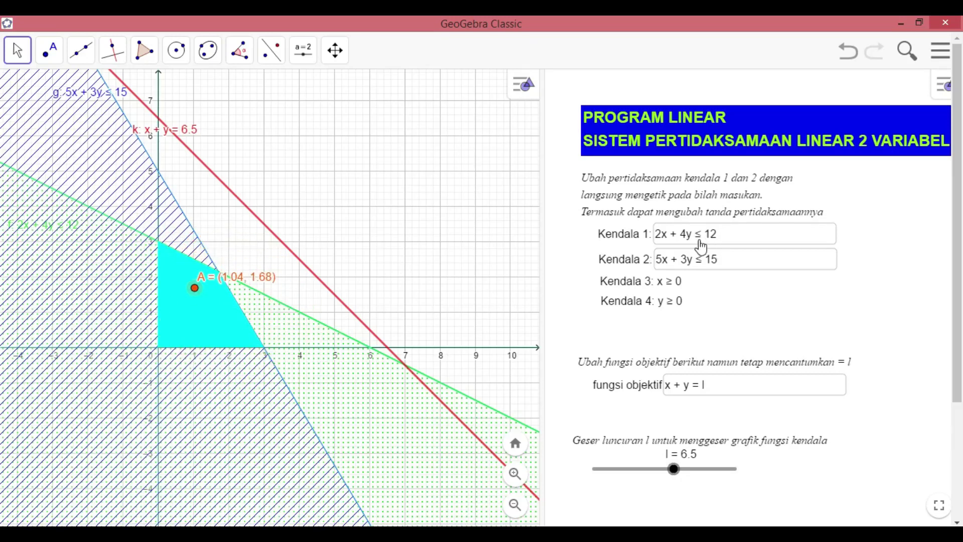
pyautogui.moveTo(195, 289); pyautogui.dragTo(229, 263)
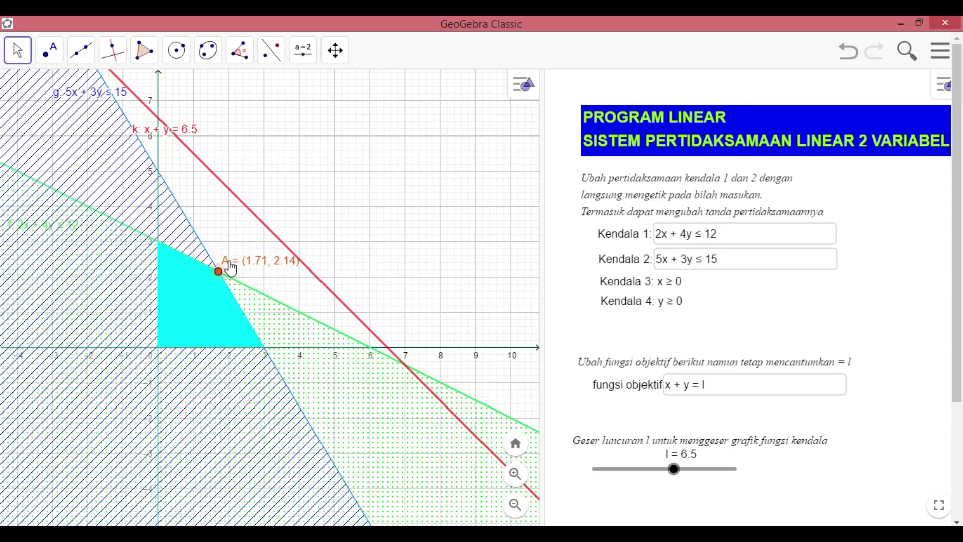
# Step: Change Kendala 1 to 2x + 4y ≥ 12 and move point A along the new region's lower edge to about (1.01, 2.5)
pyautogui.click(702, 236)
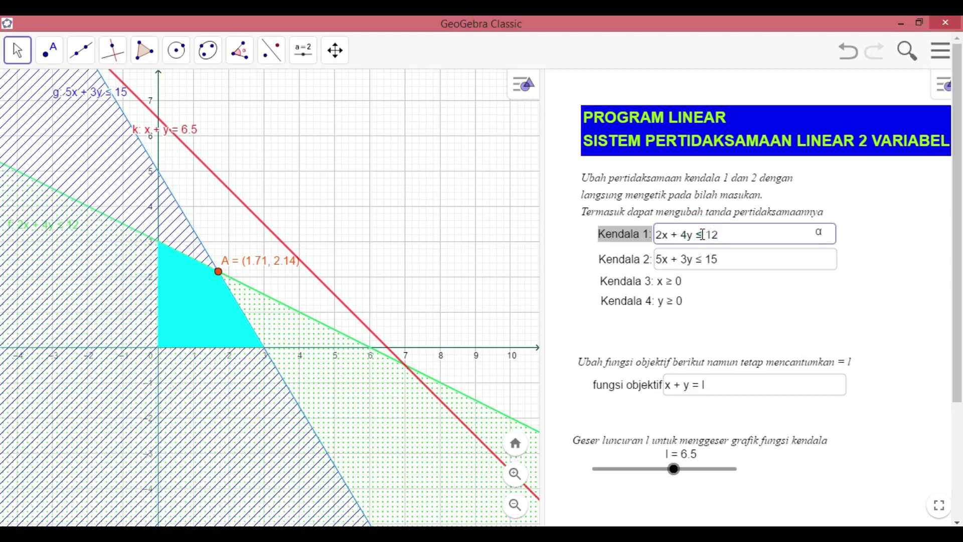
pyautogui.press('BackSpace')
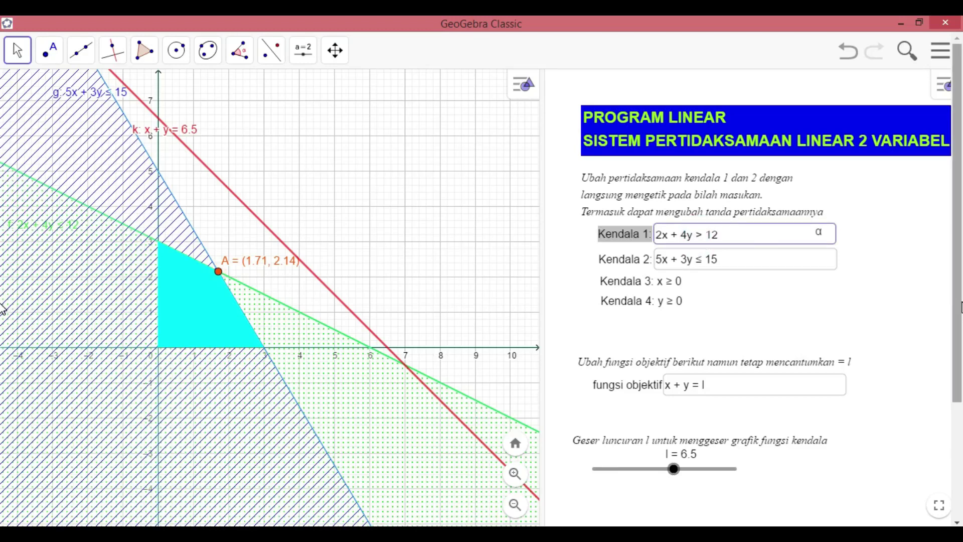
pyautogui.write('>=')
pyautogui.press('Return')
pyautogui.moveTo(182, 258)
pyautogui.mouseDown()
pyautogui.moveTo(164, 247)
pyautogui.moveTo(146, 160)
pyautogui.moveTo(237, 284)
pyautogui.mouseUp()
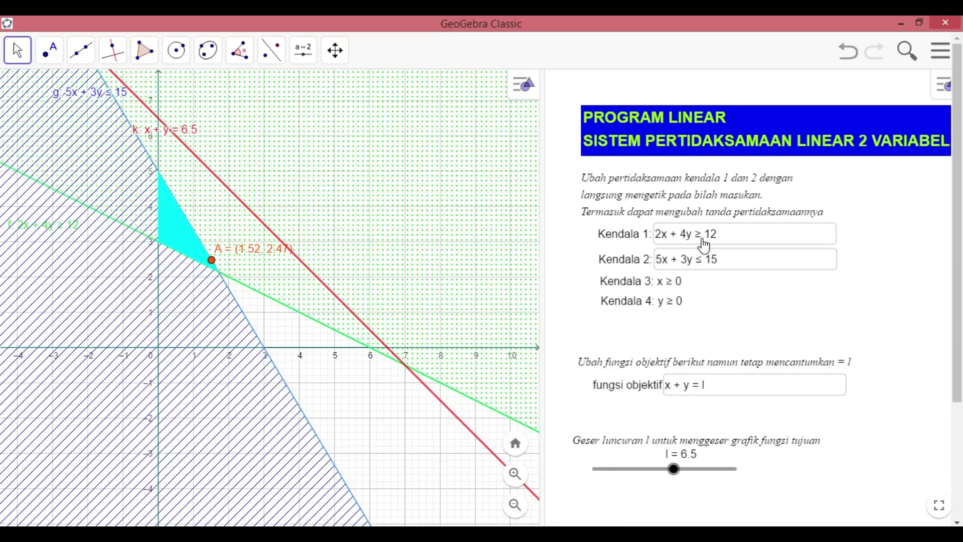
pyautogui.moveTo(206, 265); pyautogui.dragTo(190, 263)
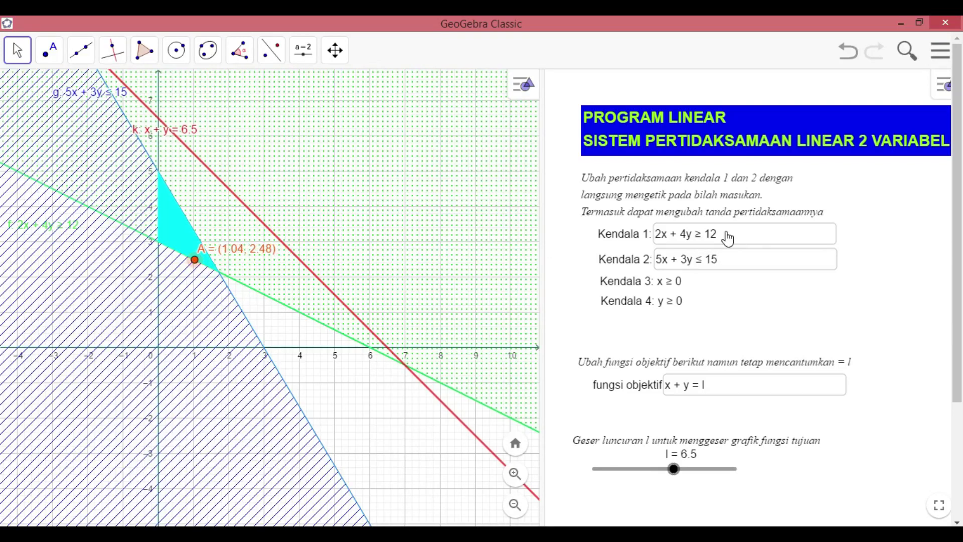
# Step: Change Kendala 1 to 3x + 4y ≥ 12
pyautogui.click(663, 235)
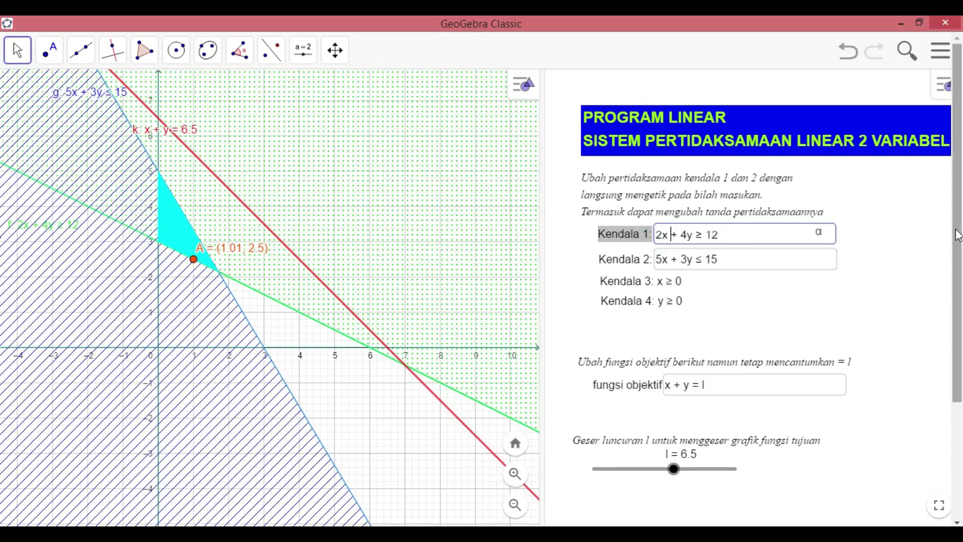
pyautogui.press('BackSpace')
pyautogui.write('3')
pyautogui.press('Return')
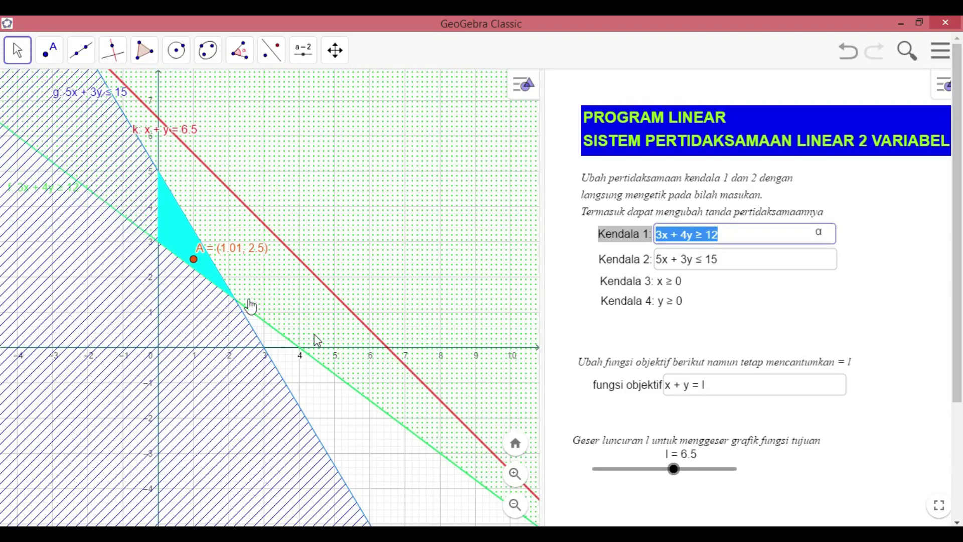
# Step: Change Kendala 2 to 5x + 3y ≤ 20
pyautogui.click(689, 261)
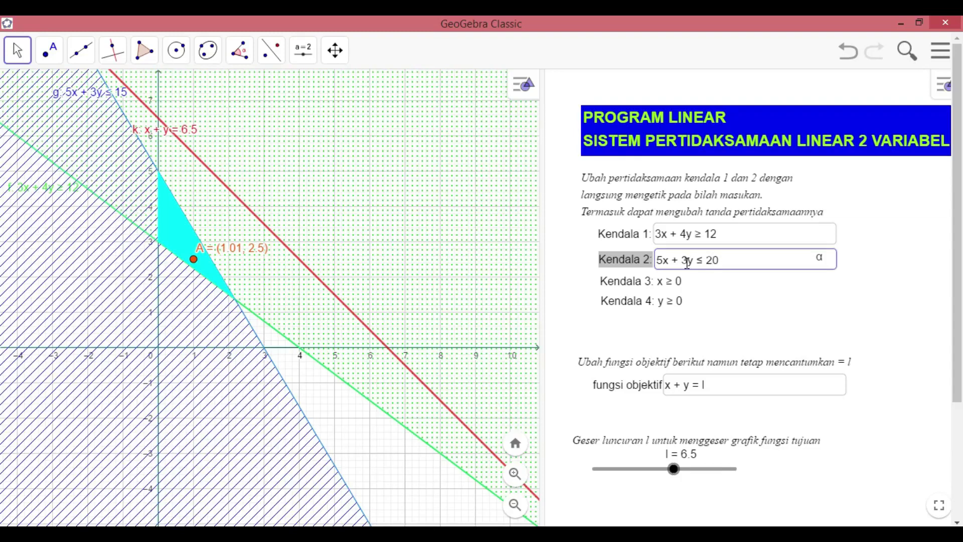
pyautogui.write('20')
pyautogui.press('Return')
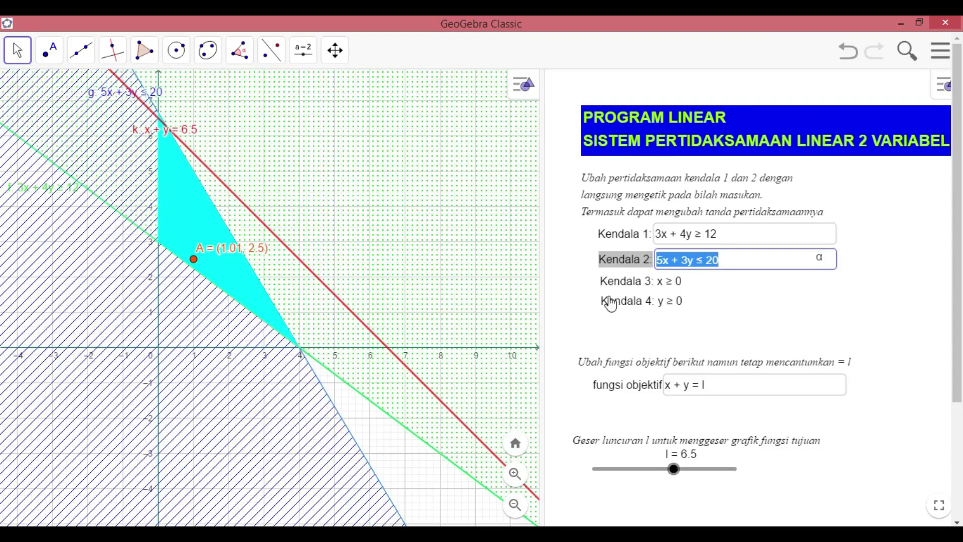
# Step: Open the Kendala 2 inequality for editing
pyautogui.click(688, 262)
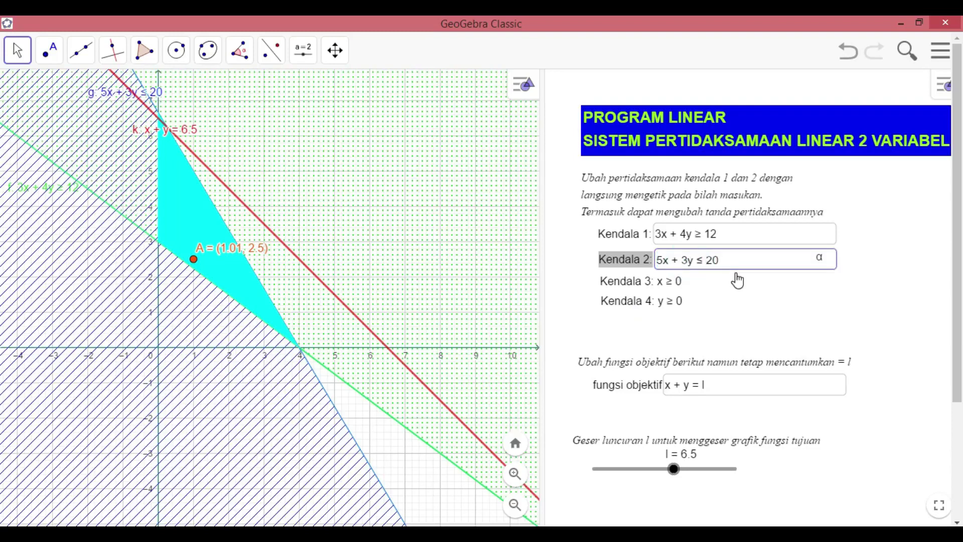